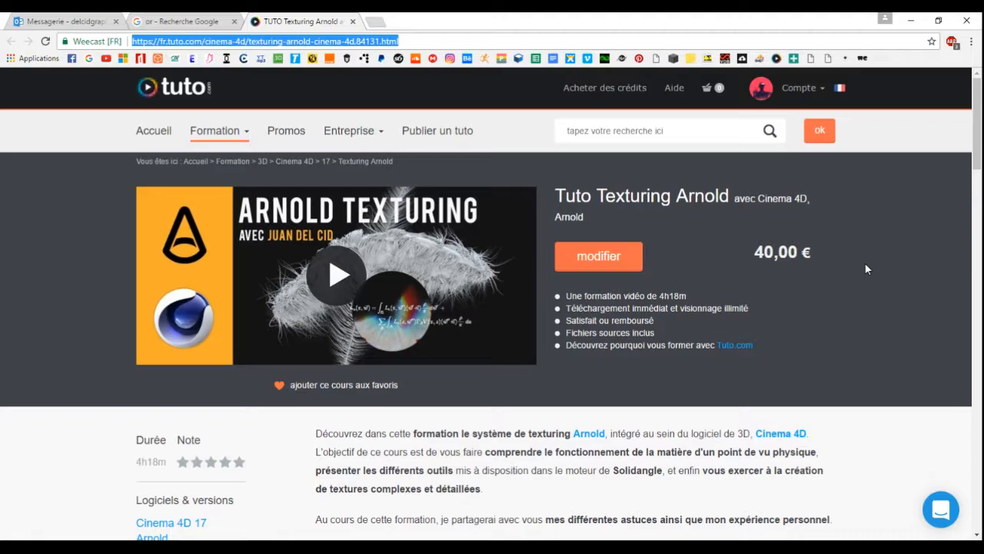
Review the Texturing Arnold course page, including its table of contents
scroll(809, 313, down, 10)
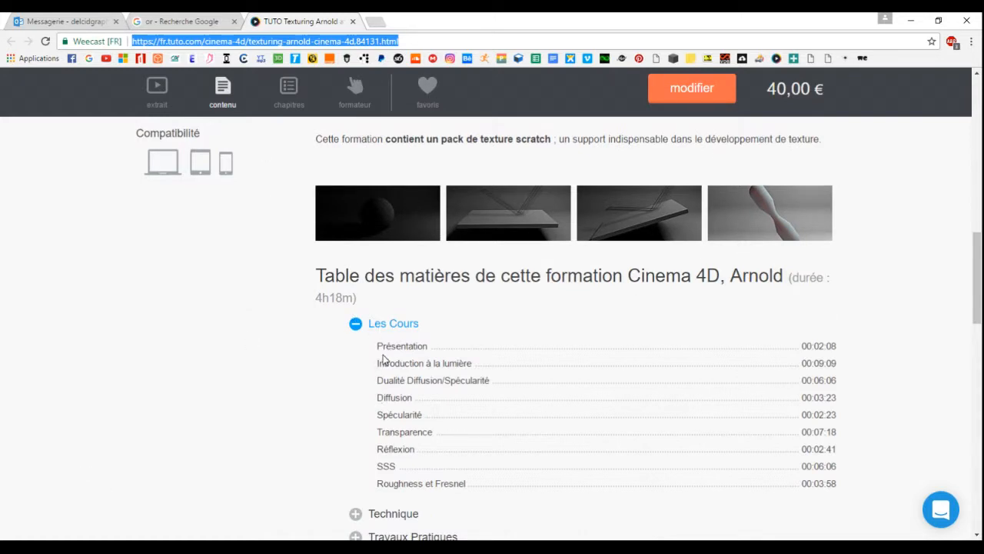
scroll(386, 358, down, 1)
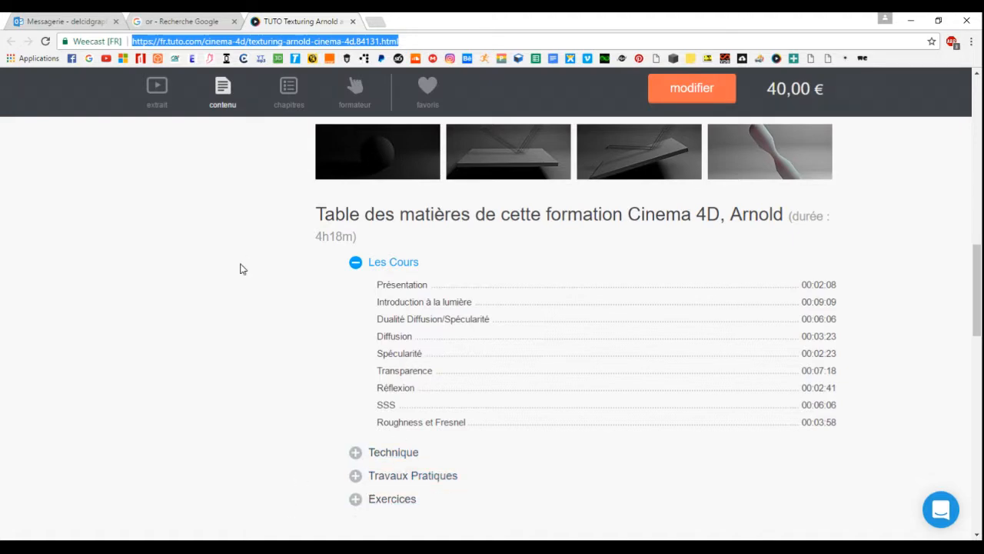
scroll(245, 268, up, 8)
scroll(254, 268, up, 3)
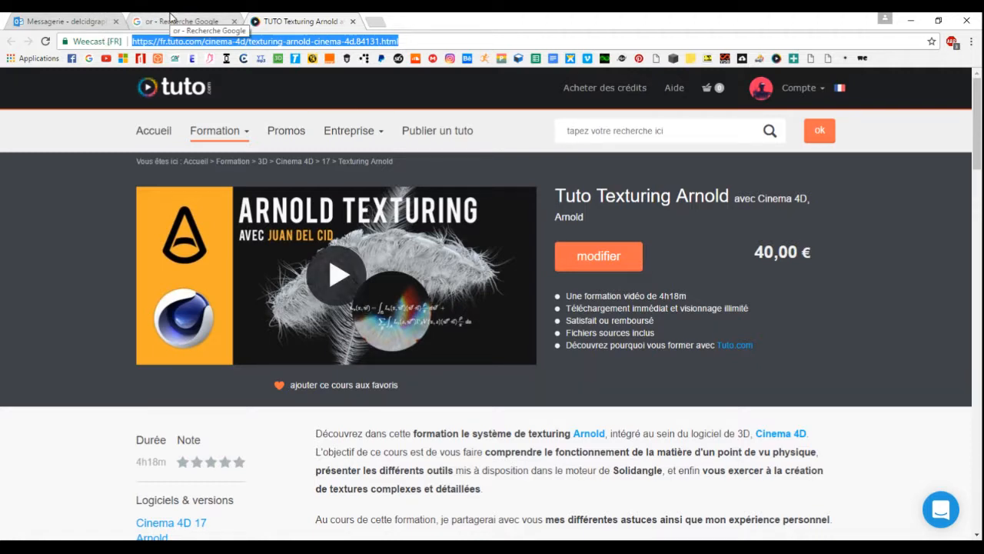
Show the gold ingot reference image in the Google results, and switch to Cinema 4D
click(171, 20)
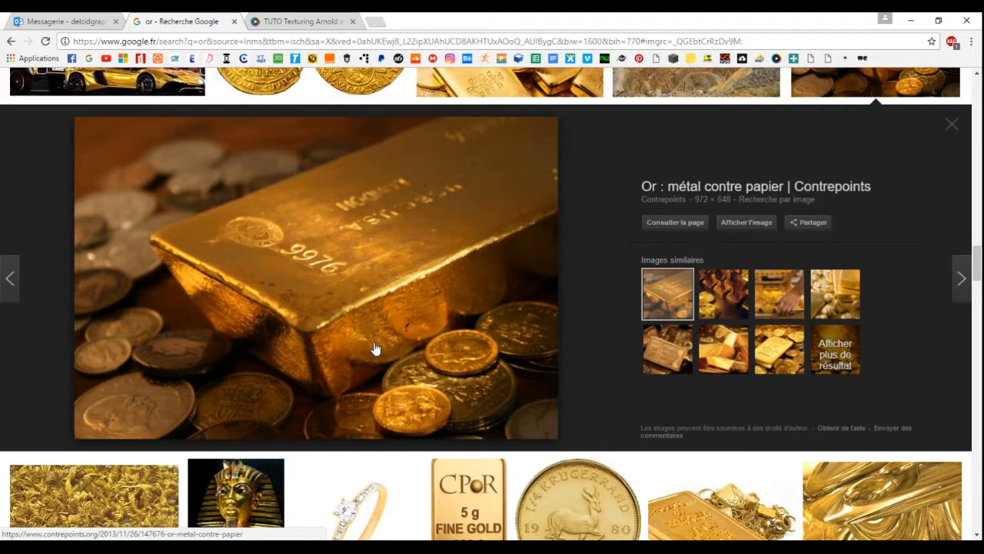
click(738, 547)
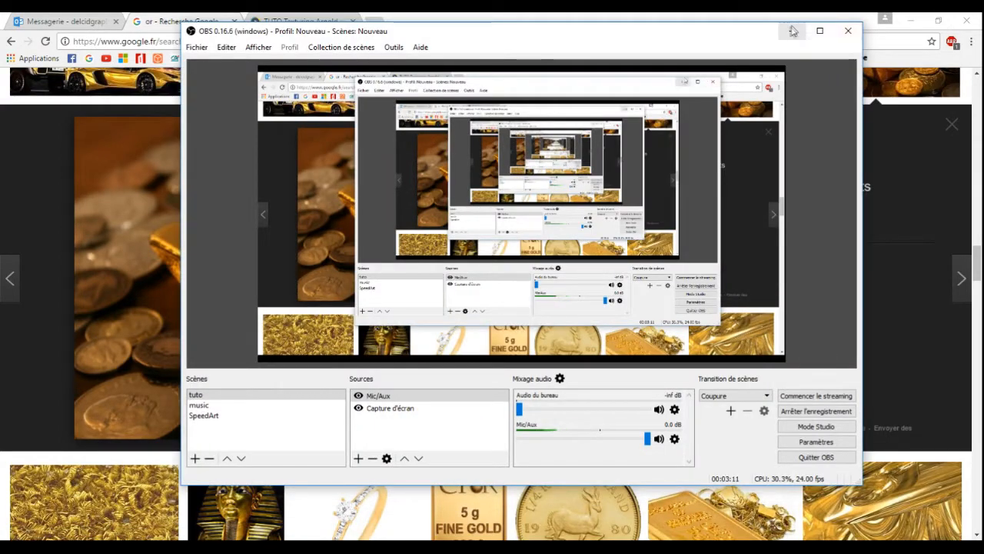
click(793, 31)
click(349, 547)
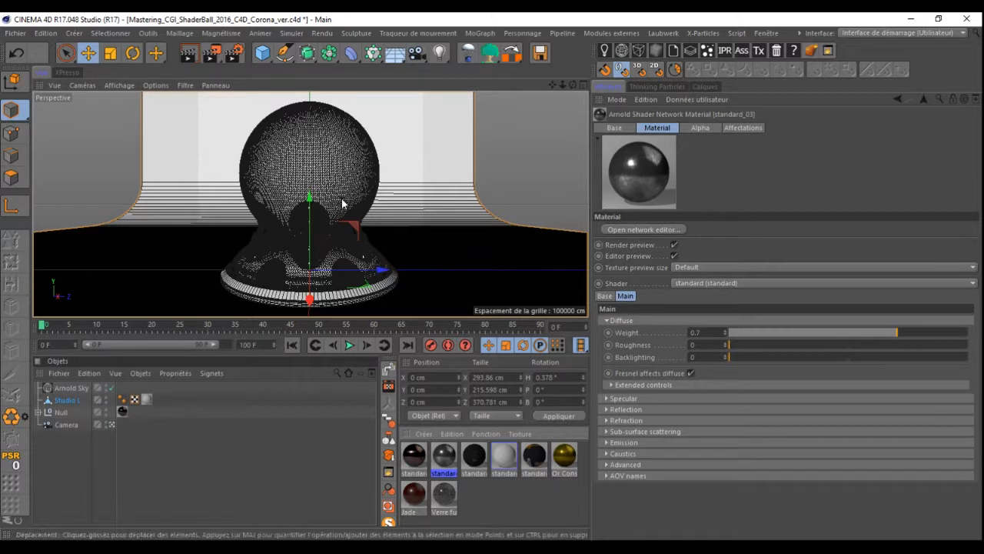
Inspect the shader ball, the Arnold Sky, the Studio L backdrop and the contents of the Null group
click(306, 135)
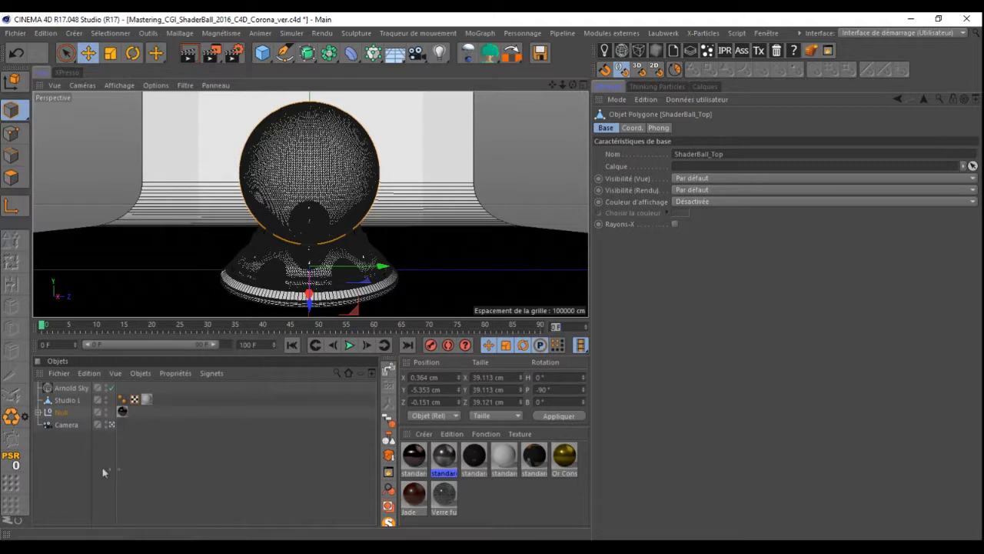
click(58, 444)
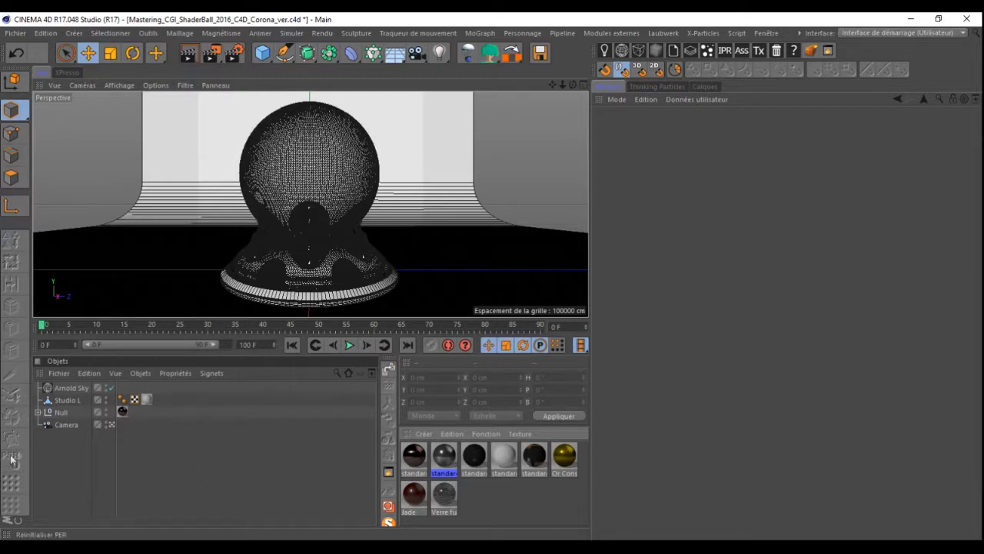
click(74, 390)
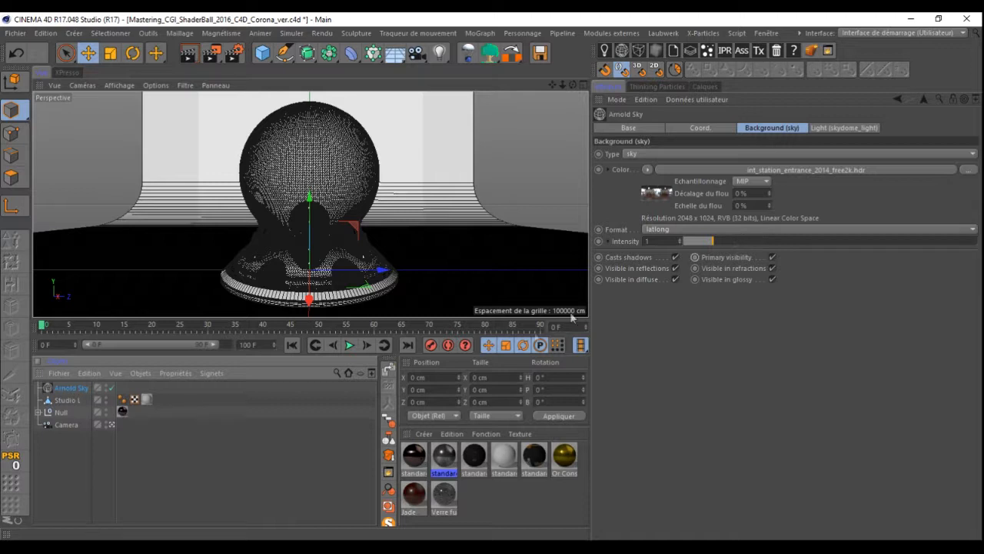
click(66, 400)
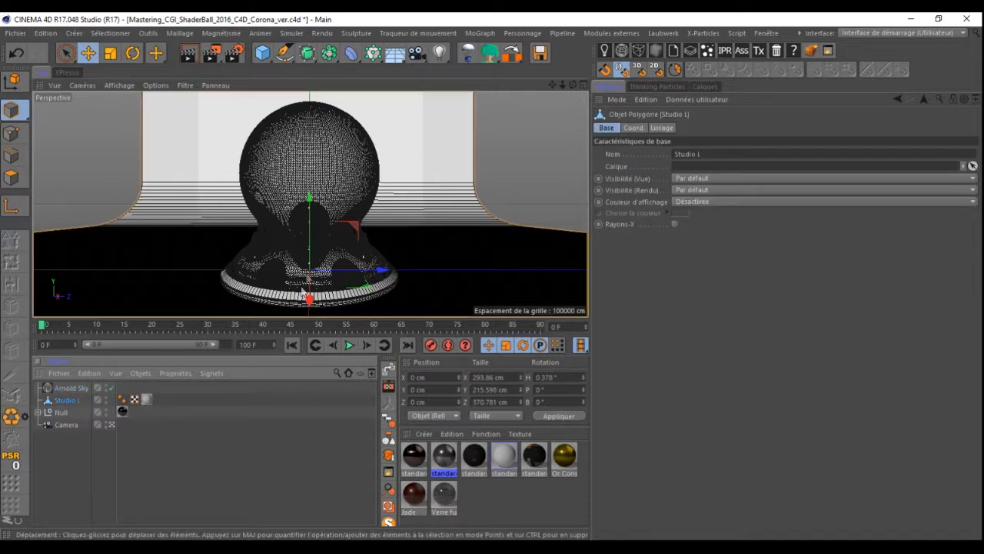
click(59, 413)
click(37, 412)
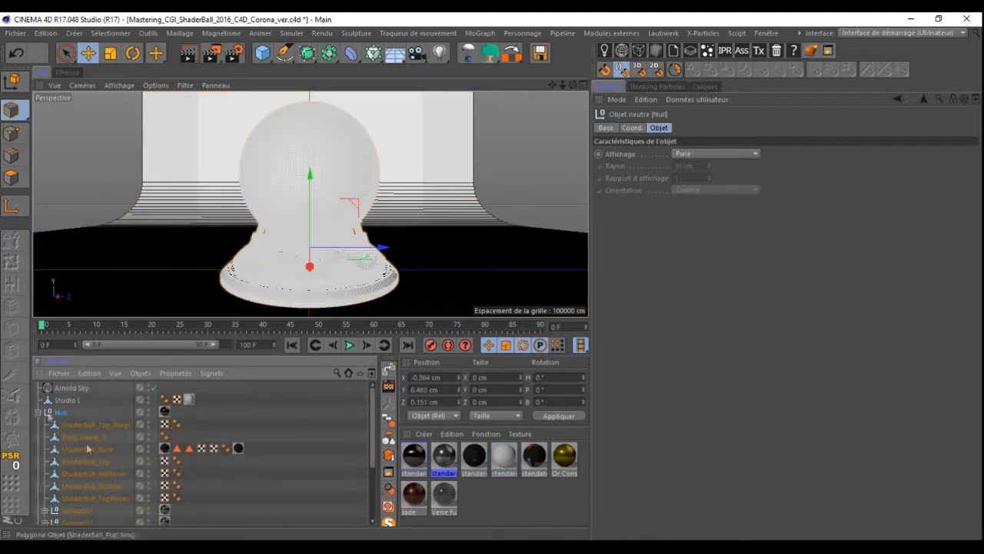
click(38, 412)
click(137, 414)
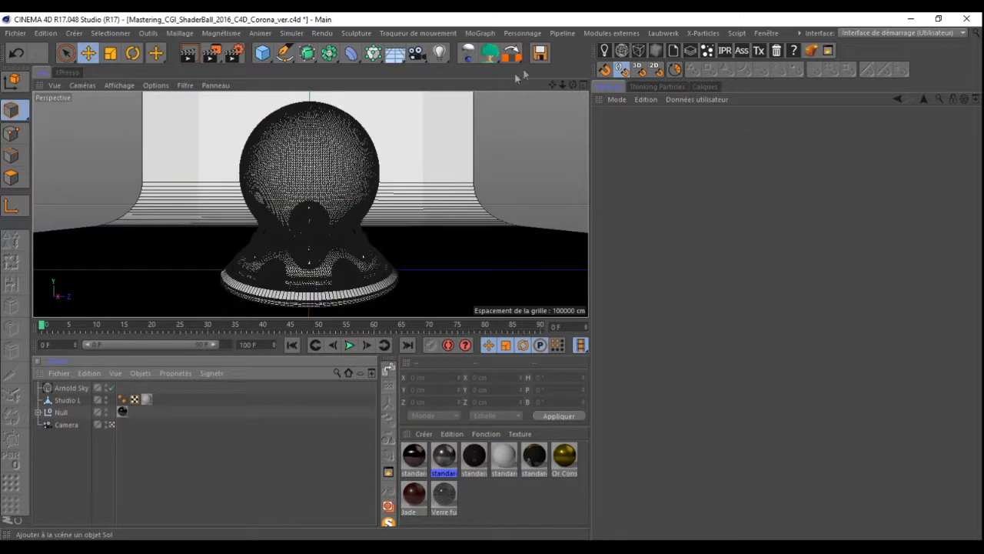
Preview the Null group with the white standard_01 material in an Arnold IPR render, and close the render window
click(725, 51)
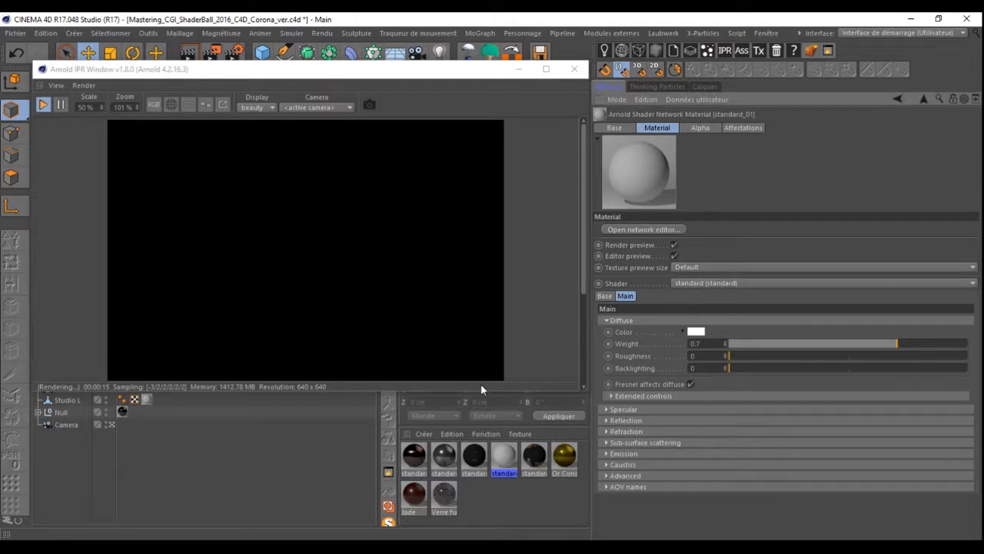
drag(503, 456, 123, 412)
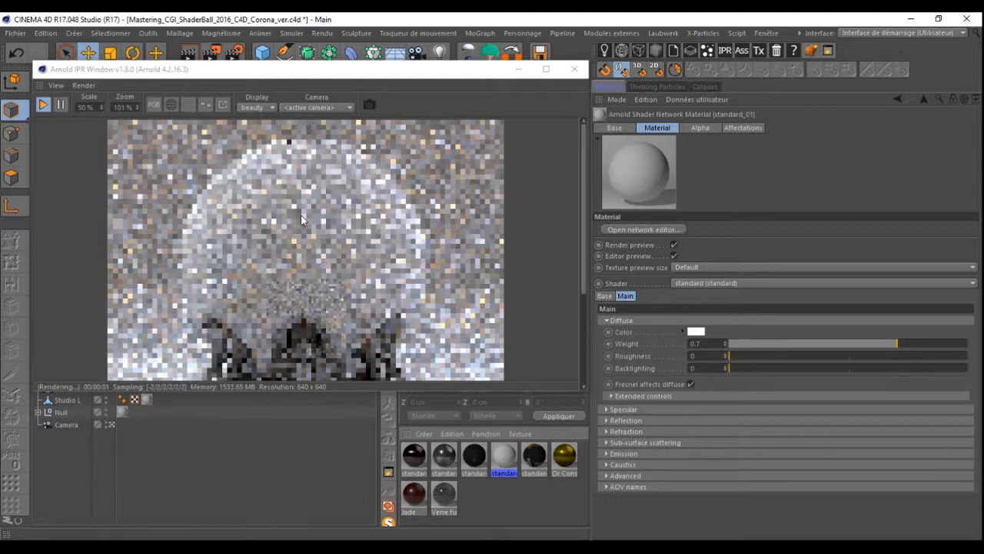
scroll(305, 246, down, 2)
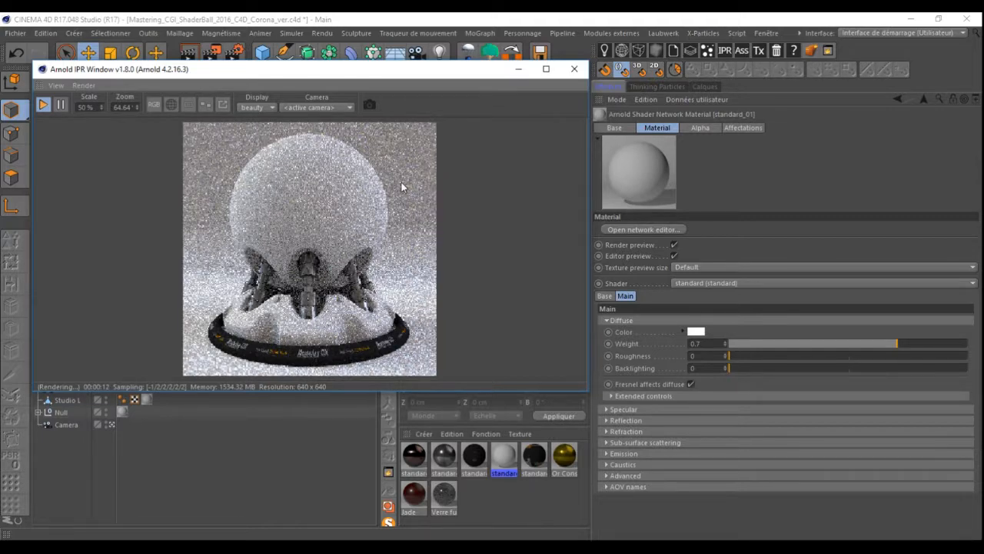
click(575, 70)
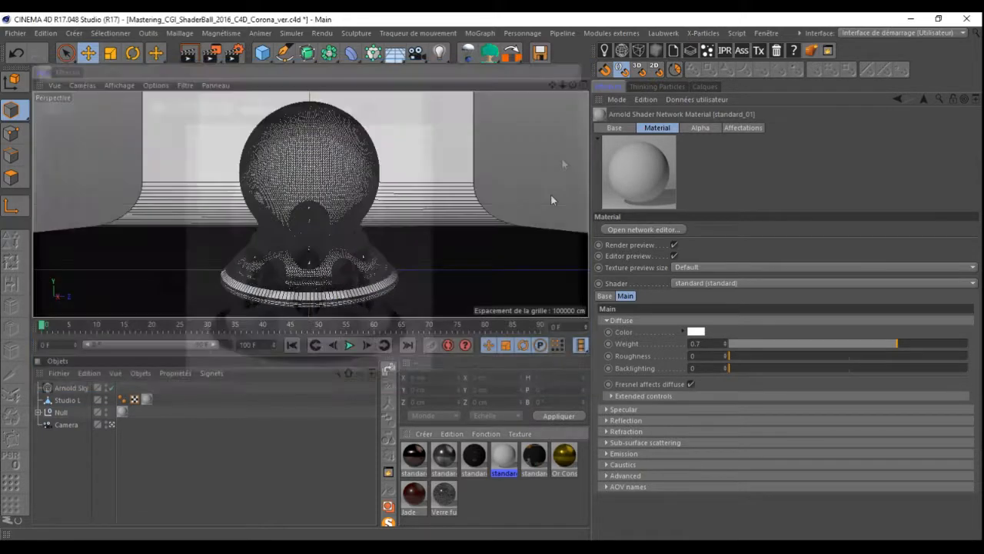
Create a new Arnold standard surface material and apply it to the Null group
click(424, 432)
mouse_move(566, 346)
mouse_move(623, 357)
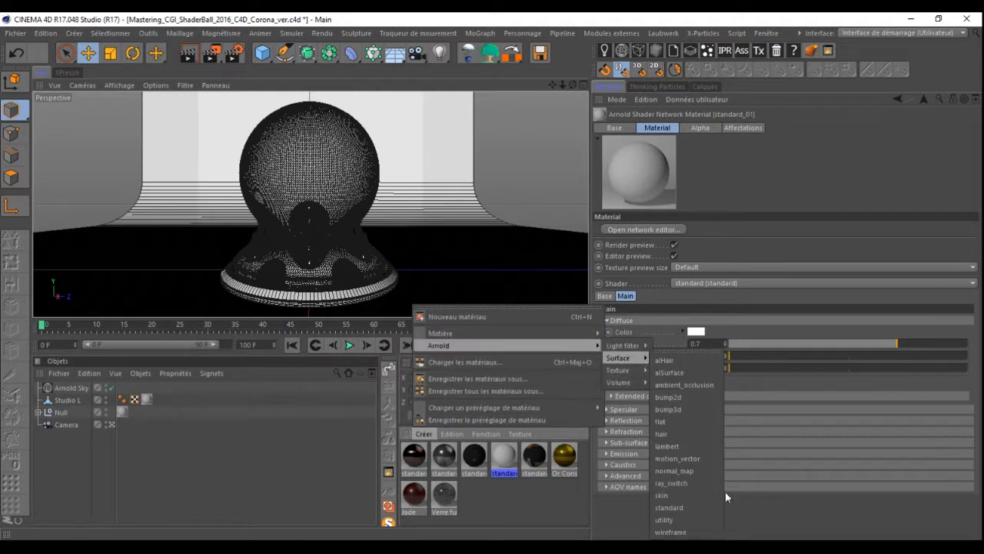
click(674, 507)
drag(414, 455, 122, 412)
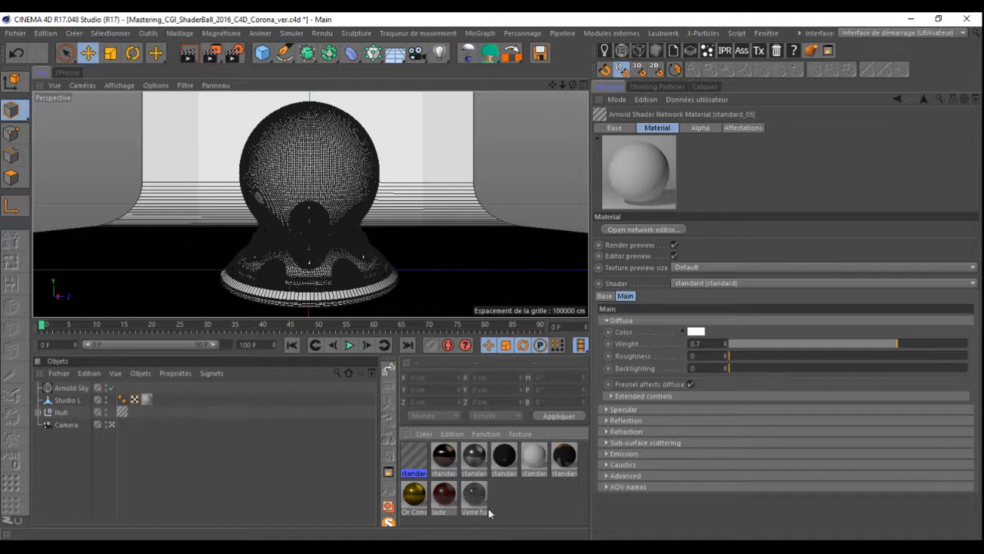
Rename the new standard material as Or Consistant
double_click(414, 458)
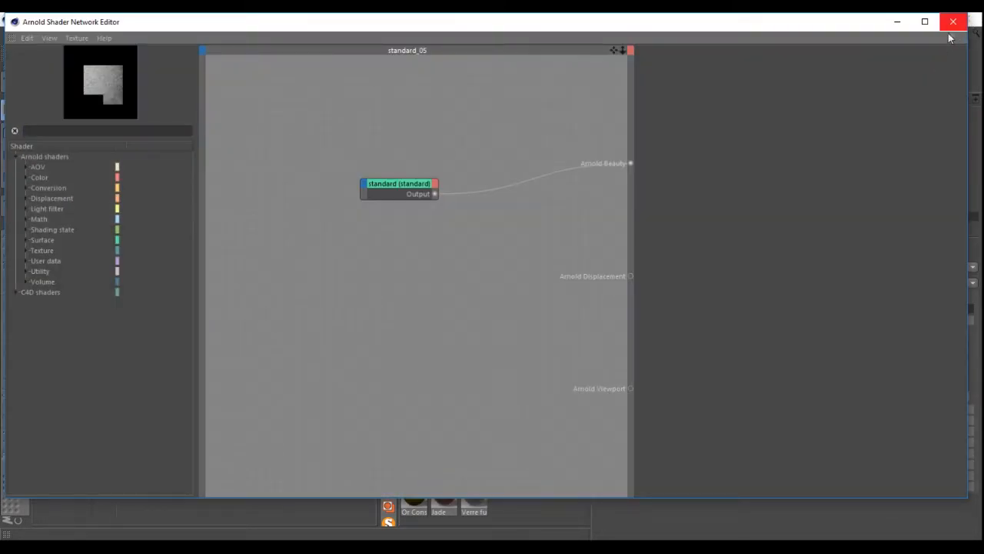
click(954, 23)
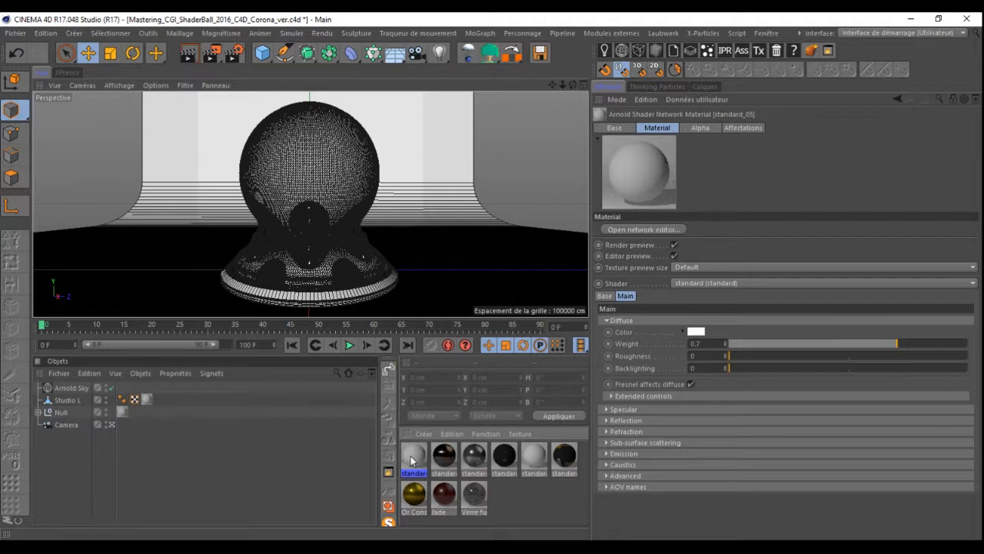
double_click(412, 457)
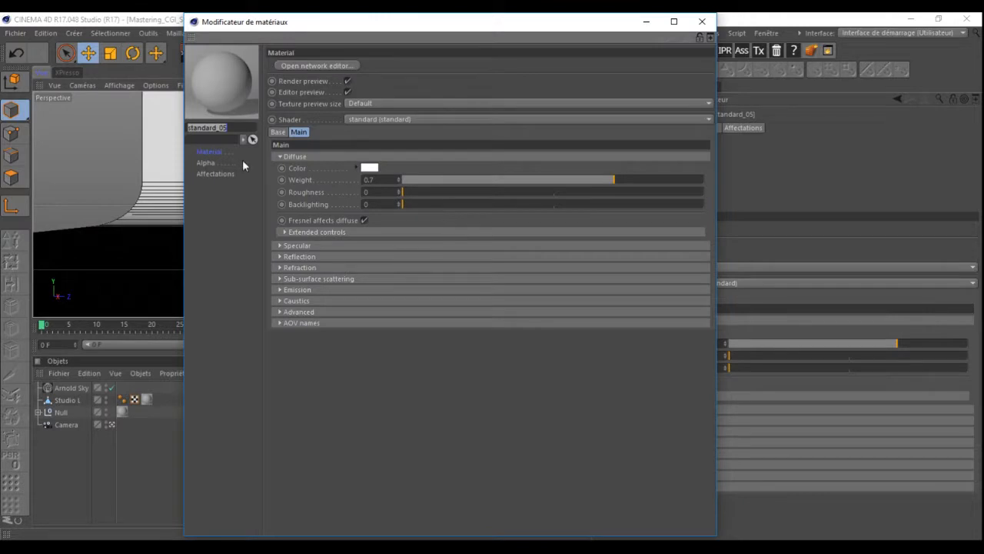
text(Or COnsn)
key(Left)
key(BackSpace)
text(o)
Open the Or Consistant shader network and set the standard node's diffuse weight to 0
click(281, 157)
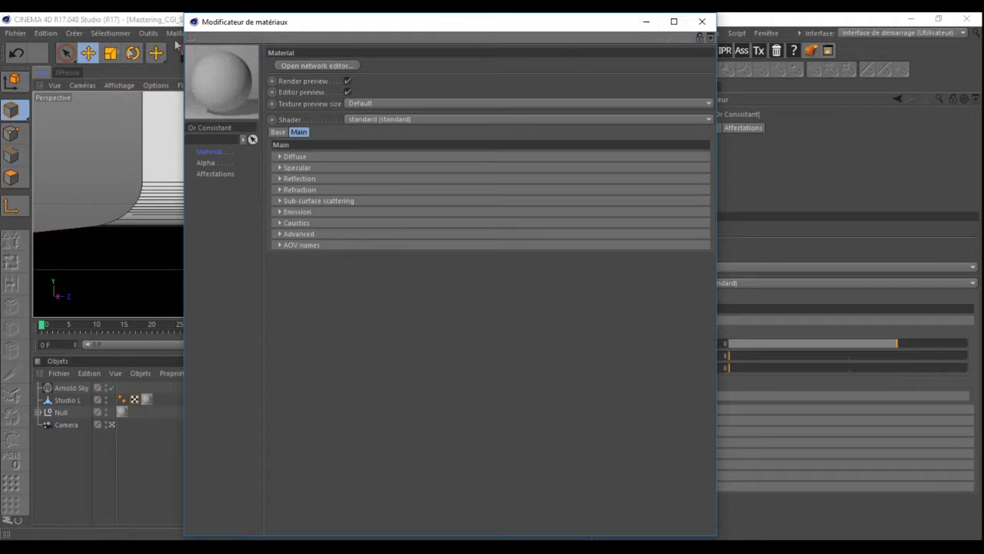
click(287, 66)
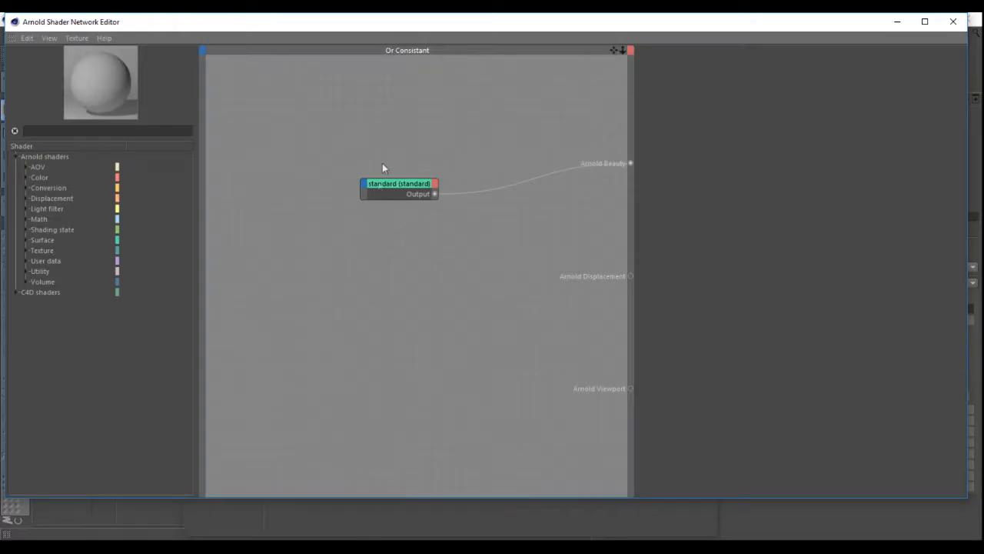
drag(394, 185, 346, 155)
drag(820, 121, 749, 138)
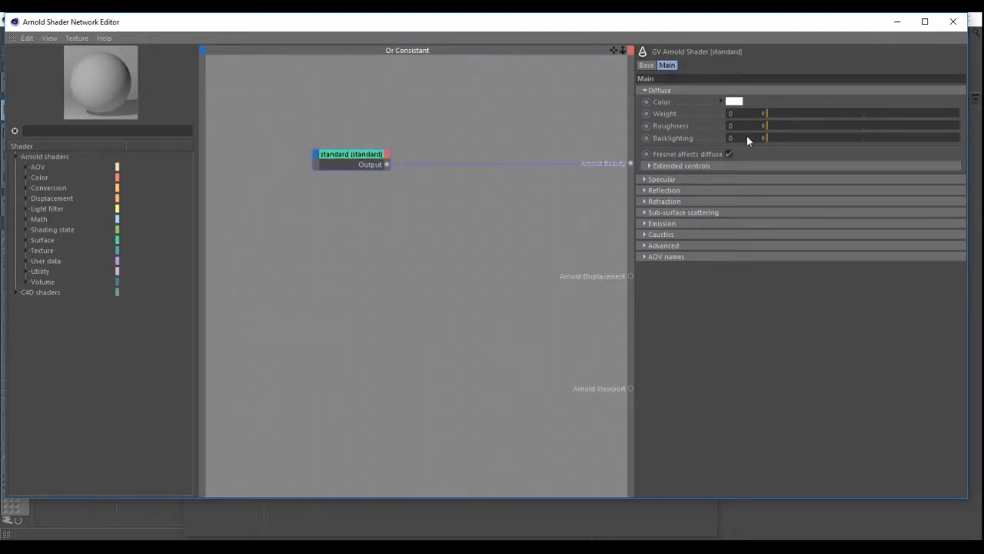
click(645, 90)
Set the standard node's specular weight to 1 and enable its specular Fresnel
click(645, 102)
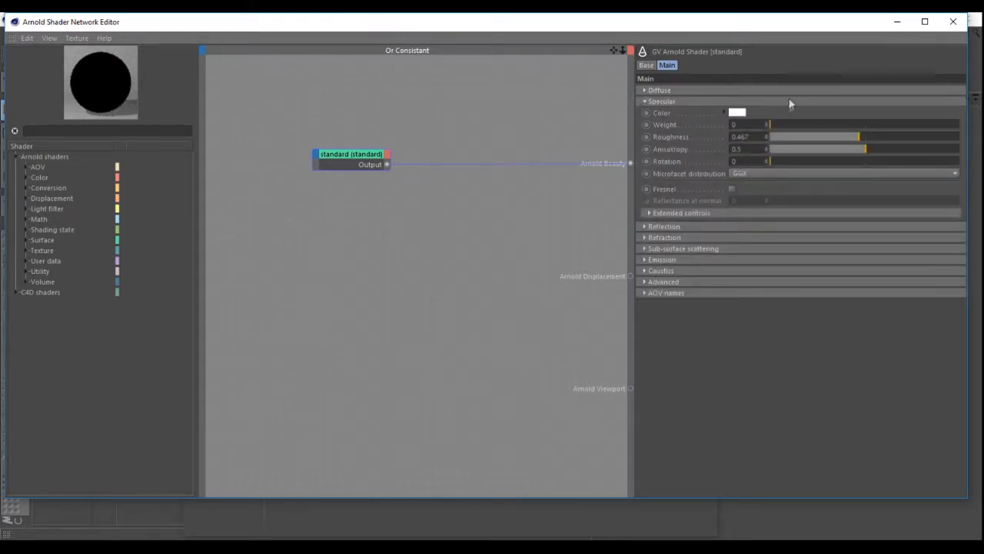
drag(786, 125, 960, 125)
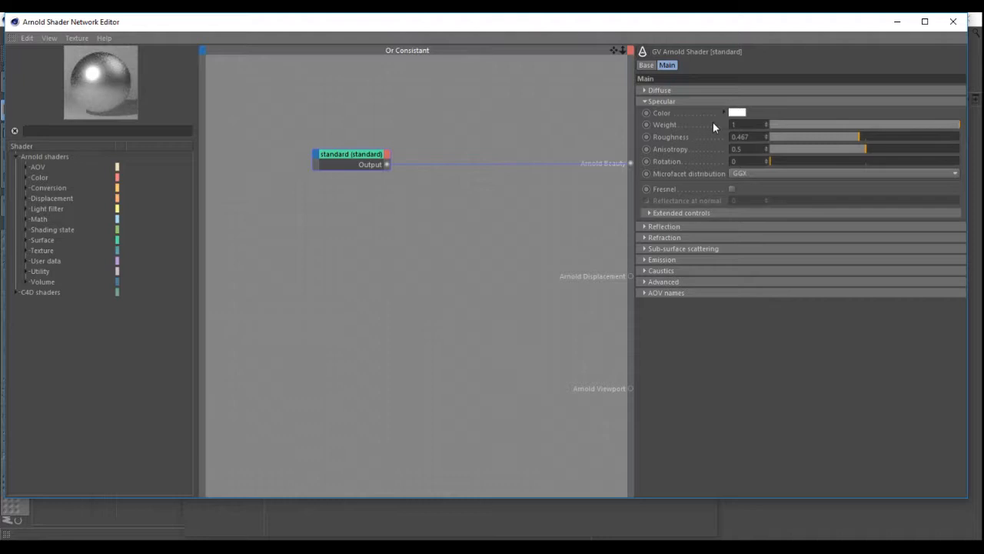
click(732, 189)
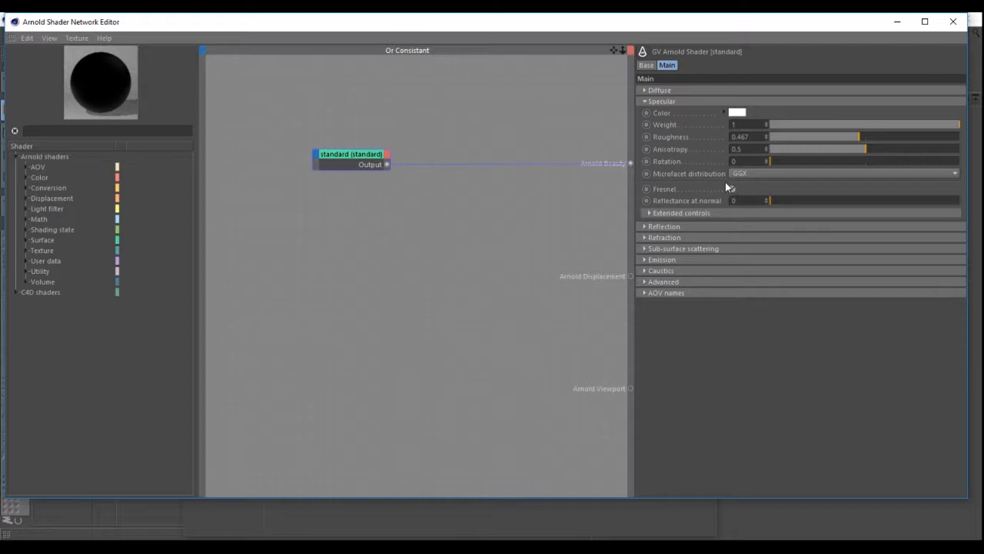
click(652, 102)
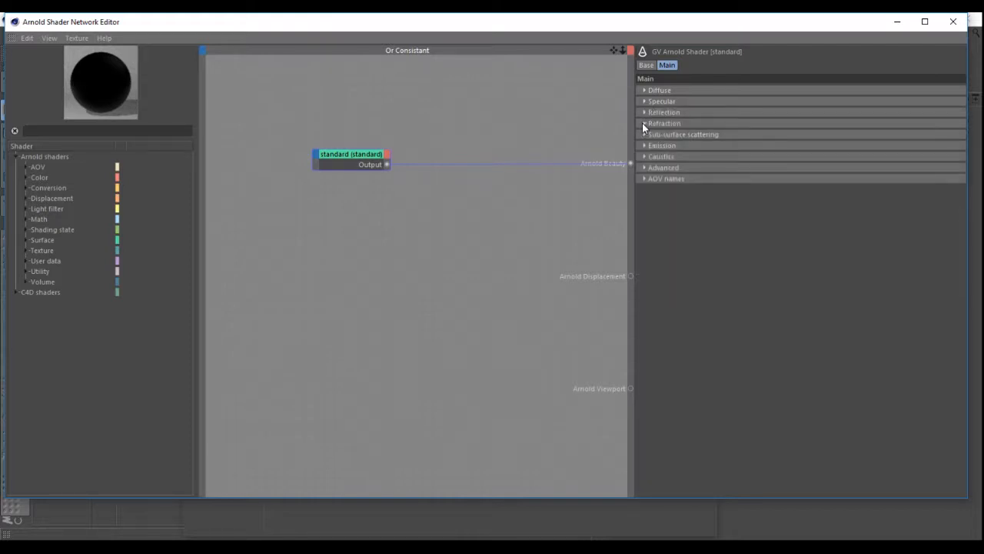
Enable Fresnel use IOR for the standard shader and set its refraction IOR to 2.5
click(644, 123)
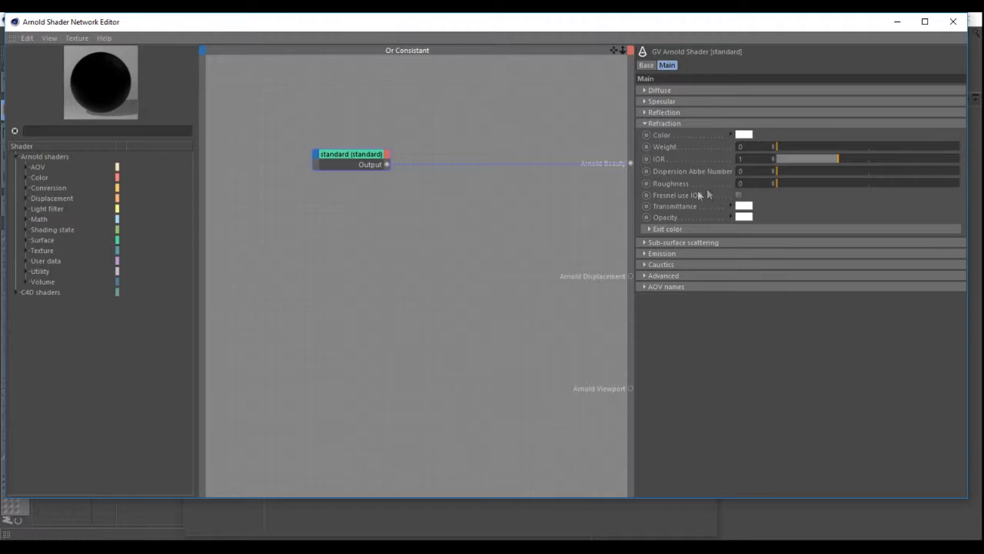
click(739, 195)
text(2.5)
key(Return)
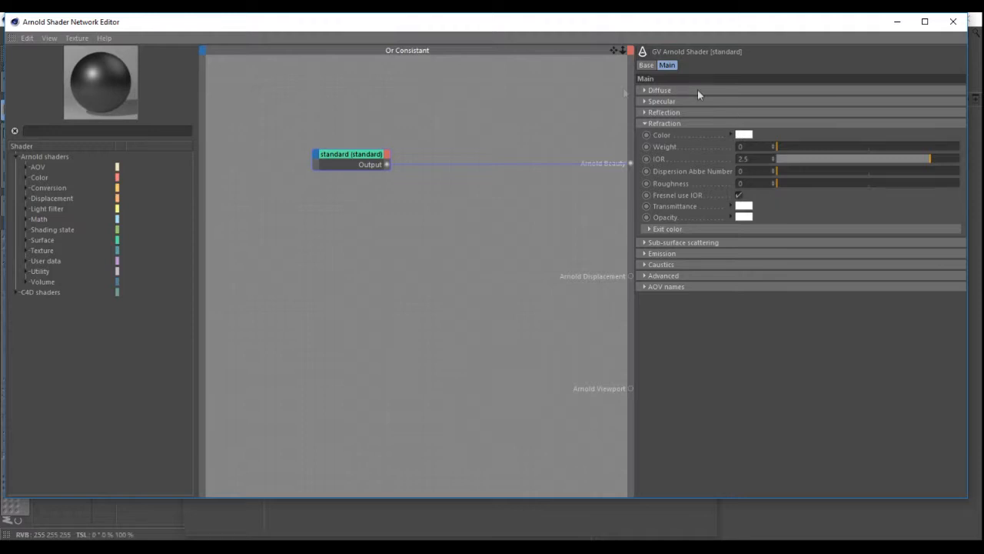
Disable the specular Fresnel on the standard shader and set the specular roughness to 0
click(660, 101)
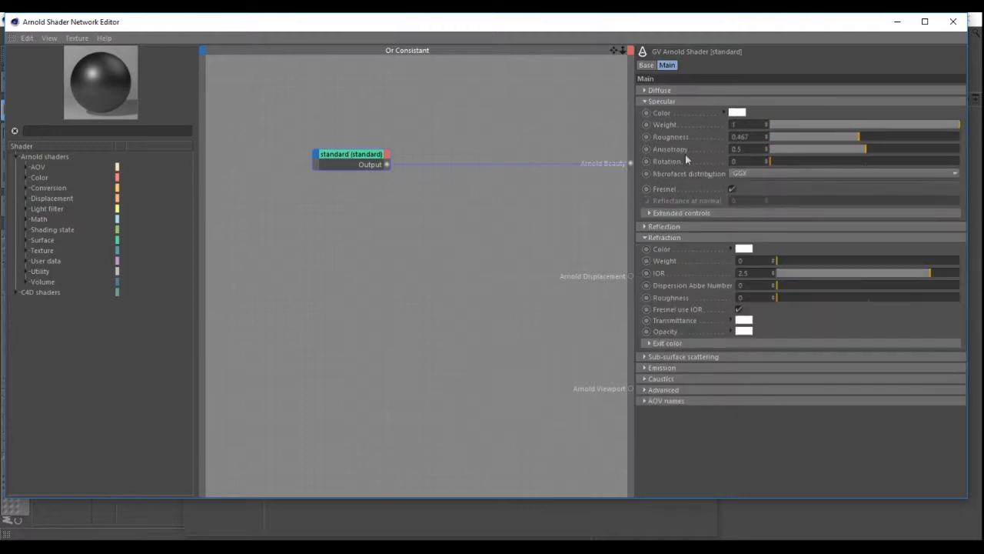
click(732, 189)
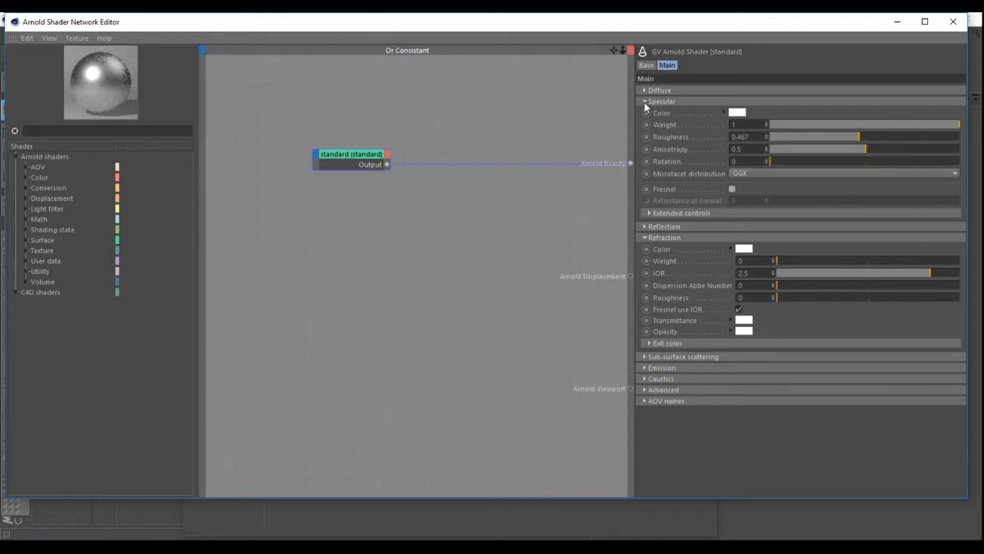
click(645, 101)
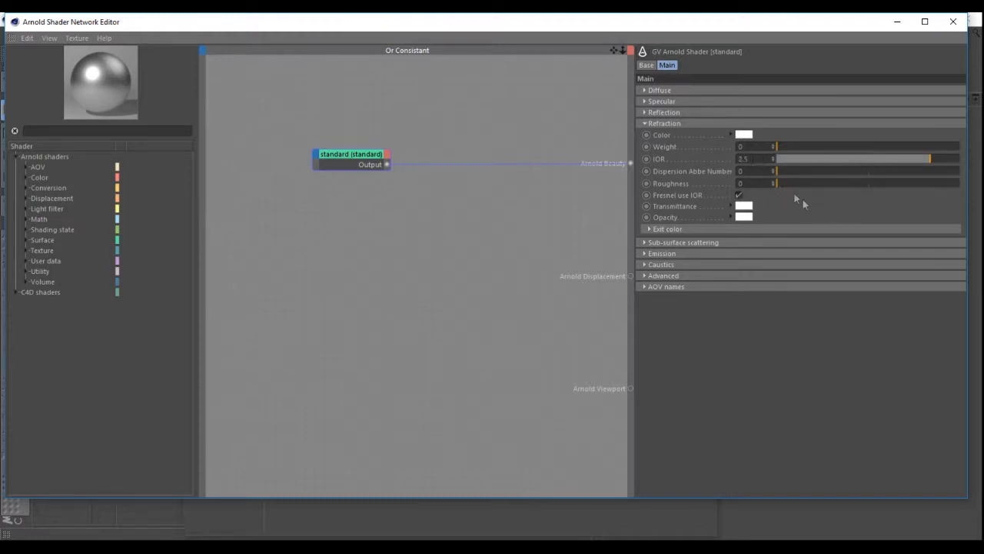
click(642, 123)
click(646, 101)
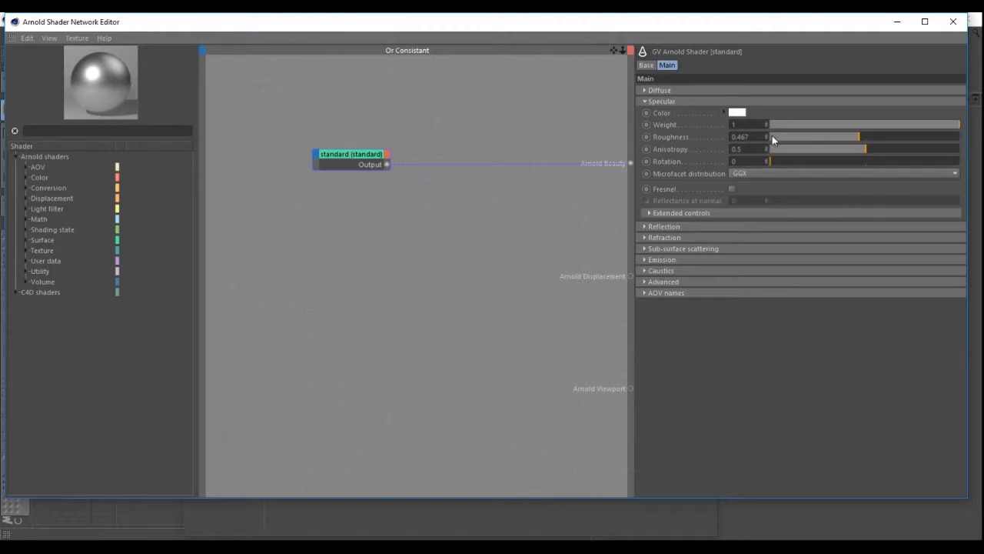
drag(772, 135, 761, 143)
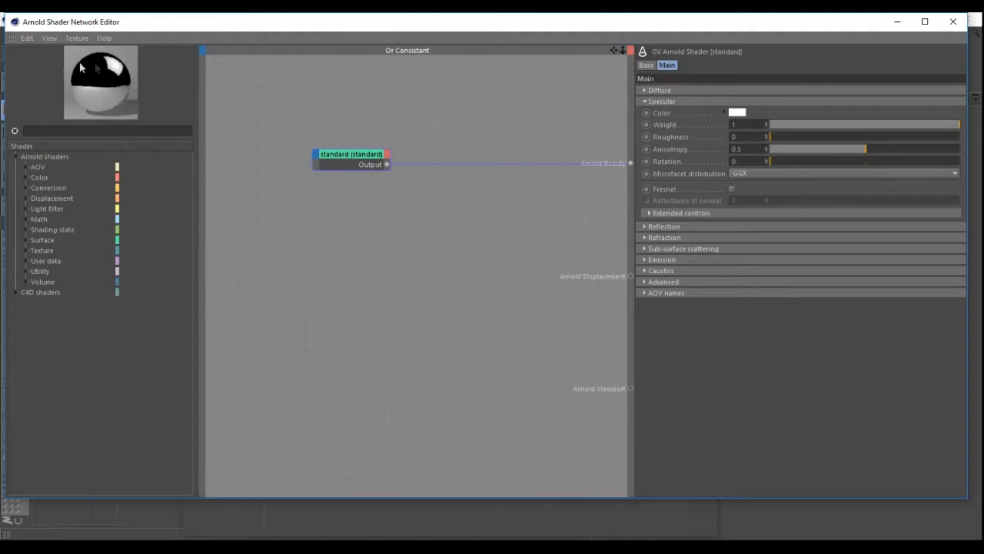
Try specular roughness values of 0.63, 0.32 and 0.39 on the standard shader
click(889, 137)
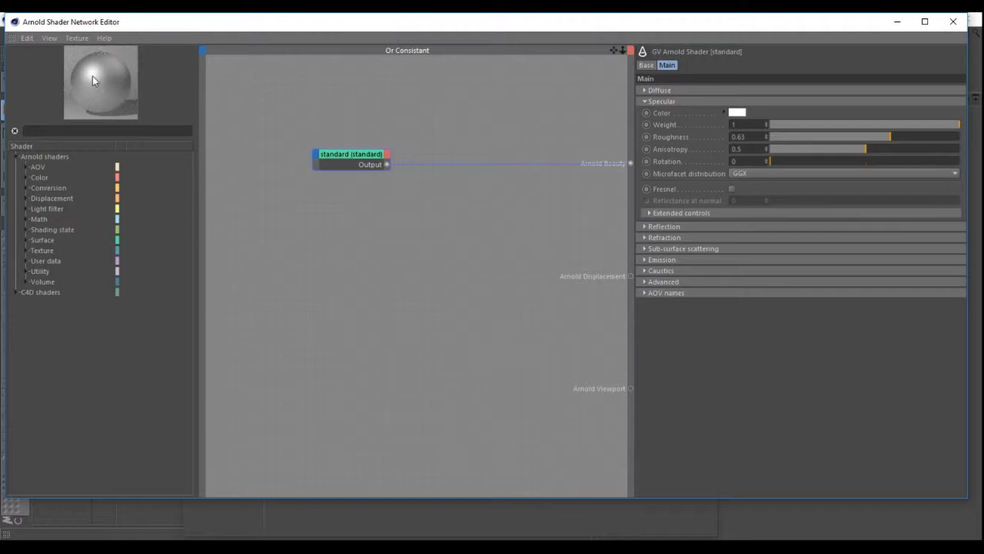
click(831, 137)
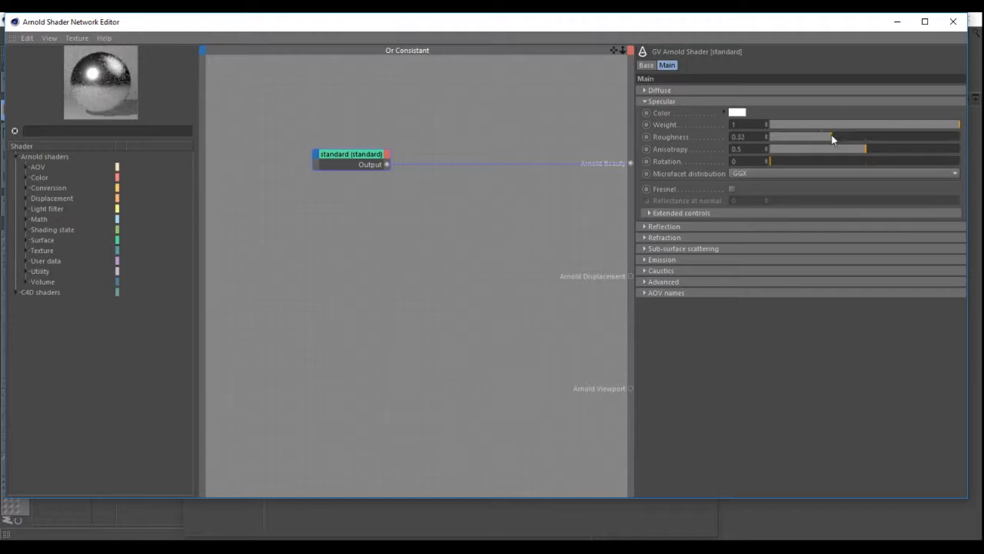
click(843, 137)
click(376, 547)
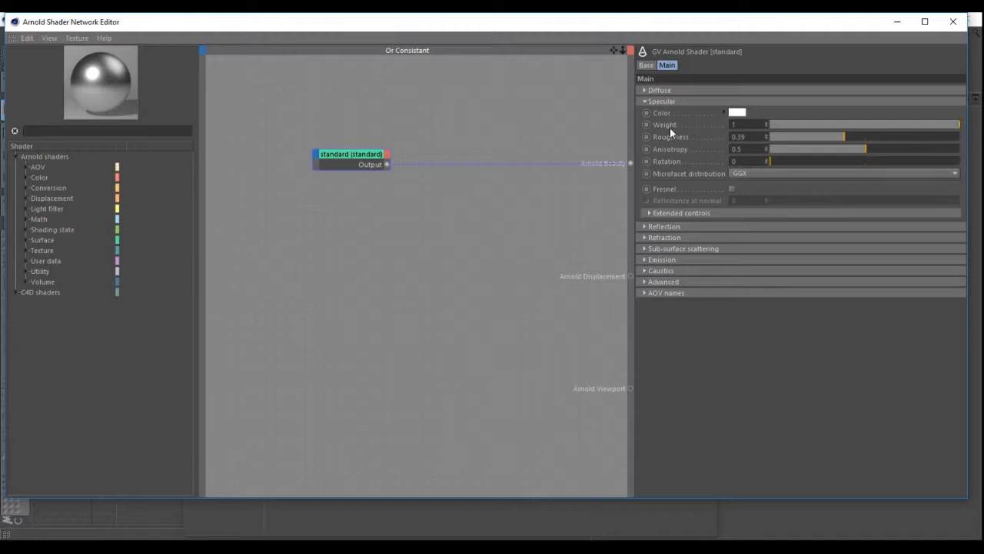
Set the standard shader's specular roughness to 0.3 and check the gold bar reference photo in the browser
click(740, 137)
text(0.3)
key(Return)
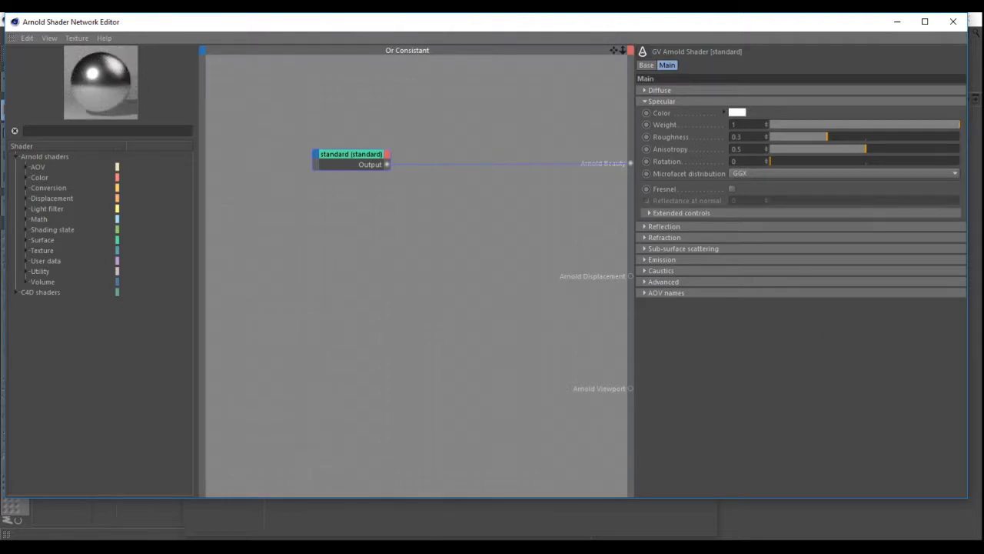
click(407, 546)
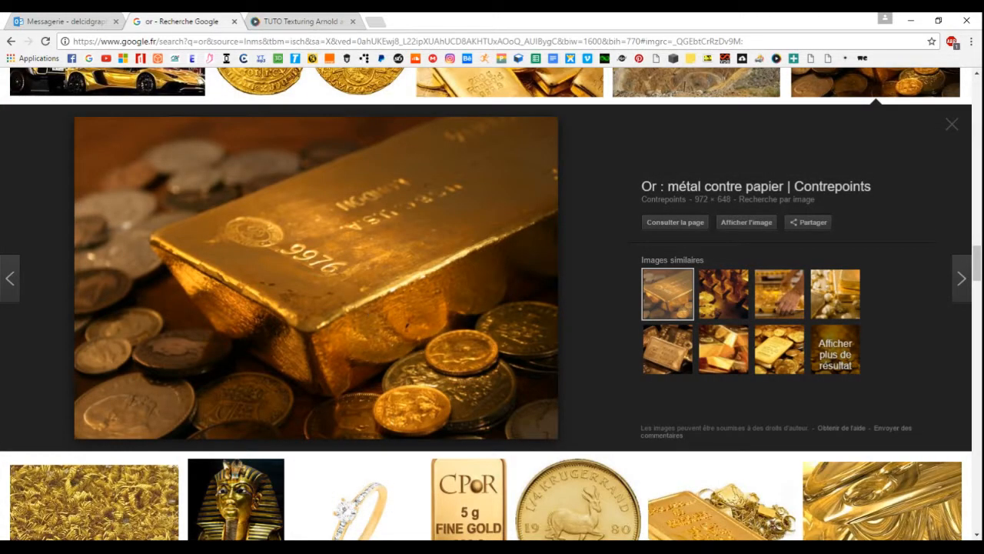
click(407, 546)
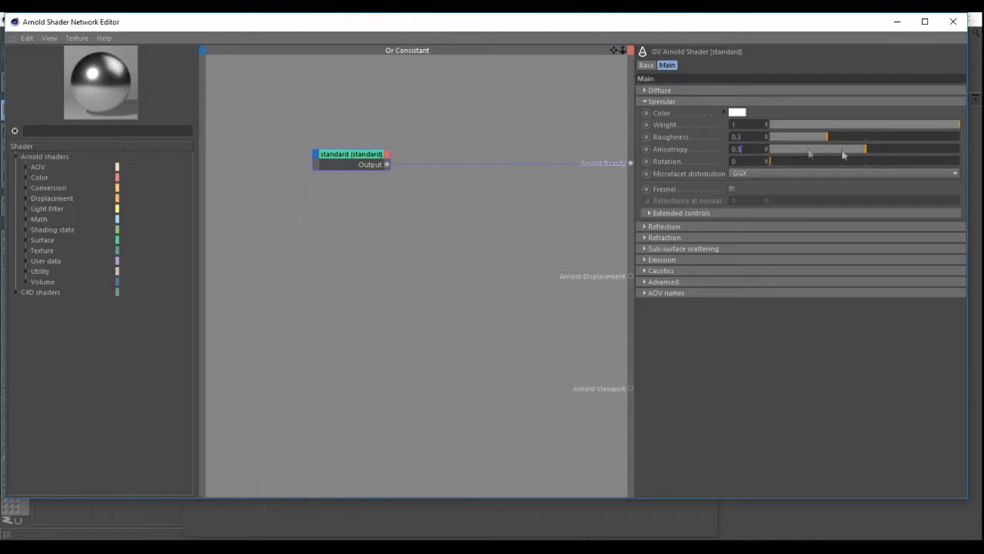
Set the standard shader's specular anisotropy to 0.35
click(825, 150)
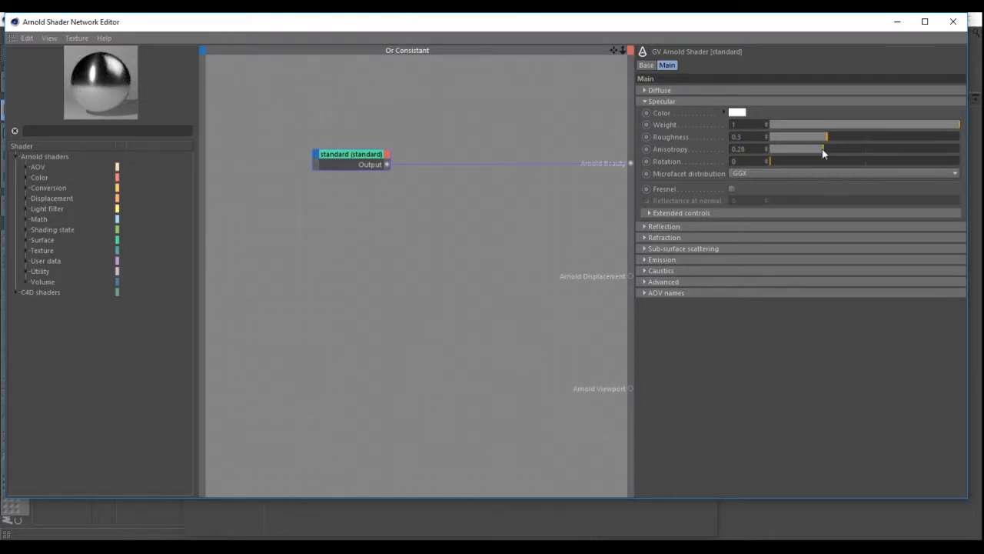
click(740, 149)
text(0.35)
key(Return)
click(814, 292)
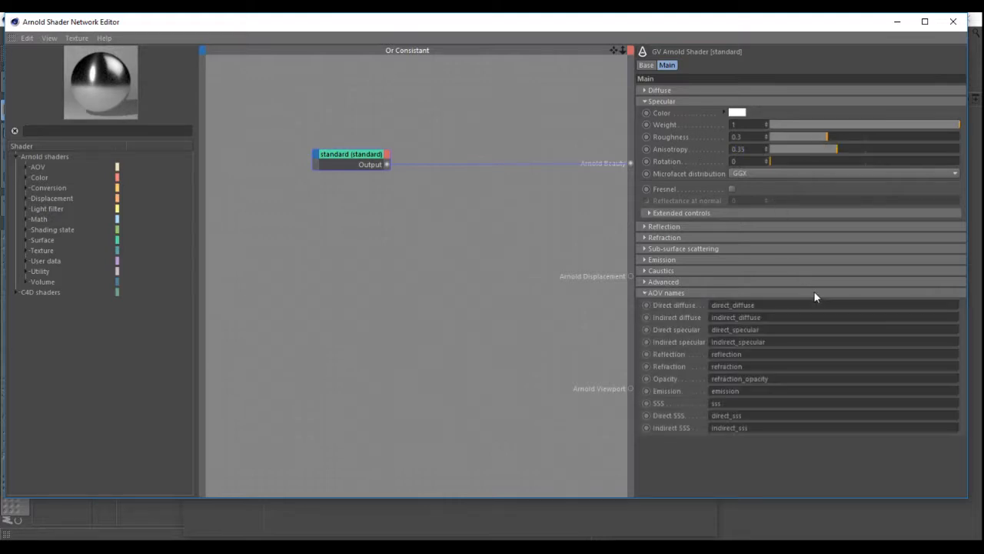
click(665, 293)
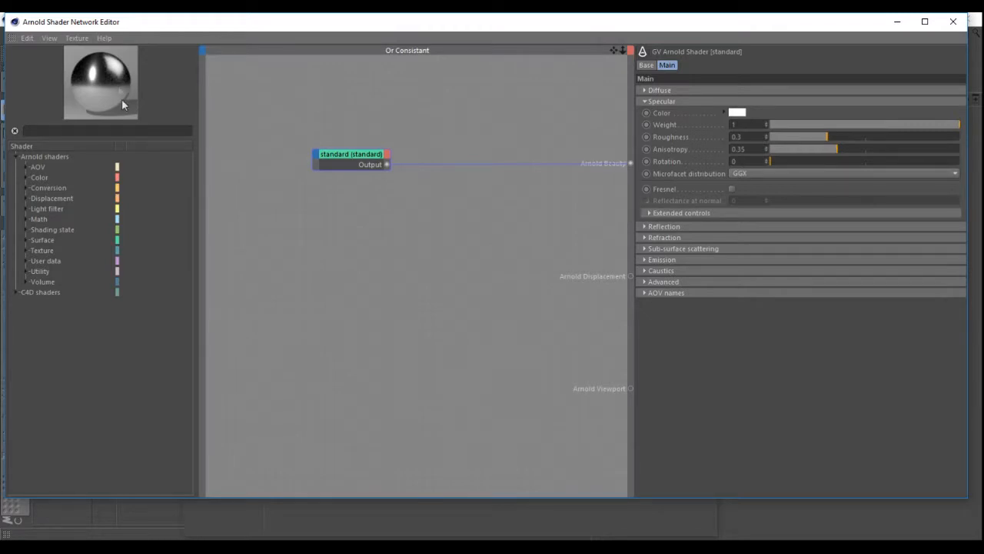
click(649, 208)
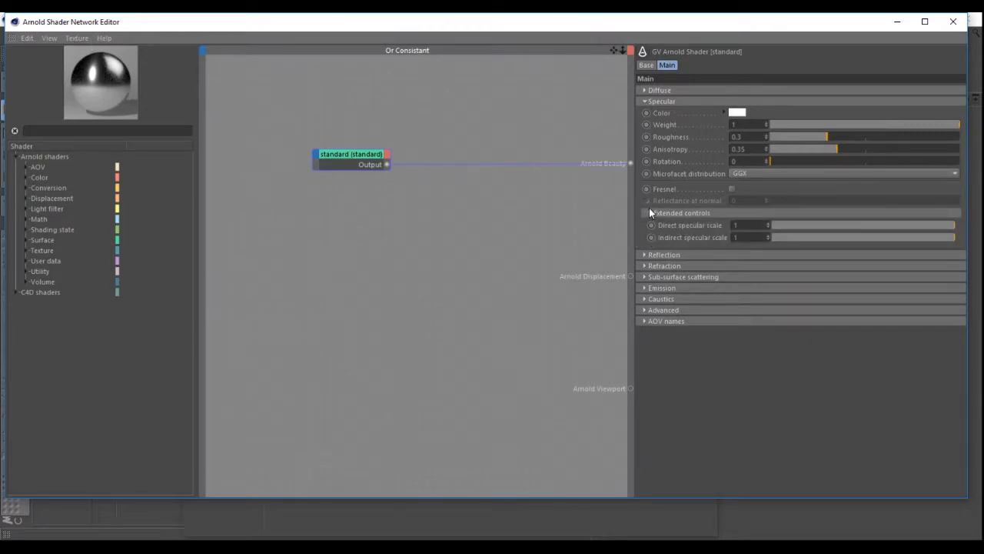
click(648, 211)
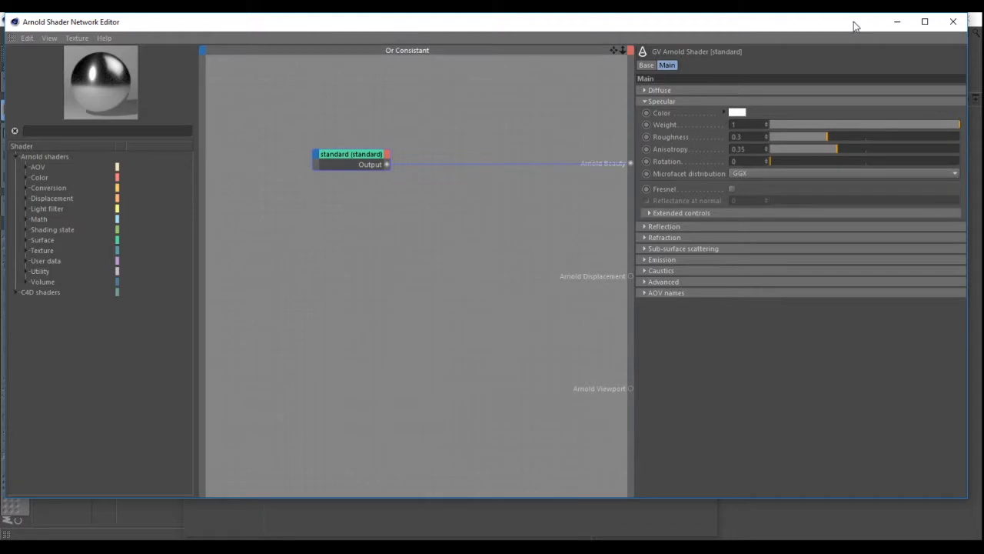
Close the Or Consistant network and open the shader network of the existing gold material Or Consistent
drag(842, 24, 403, 94)
click(712, 26)
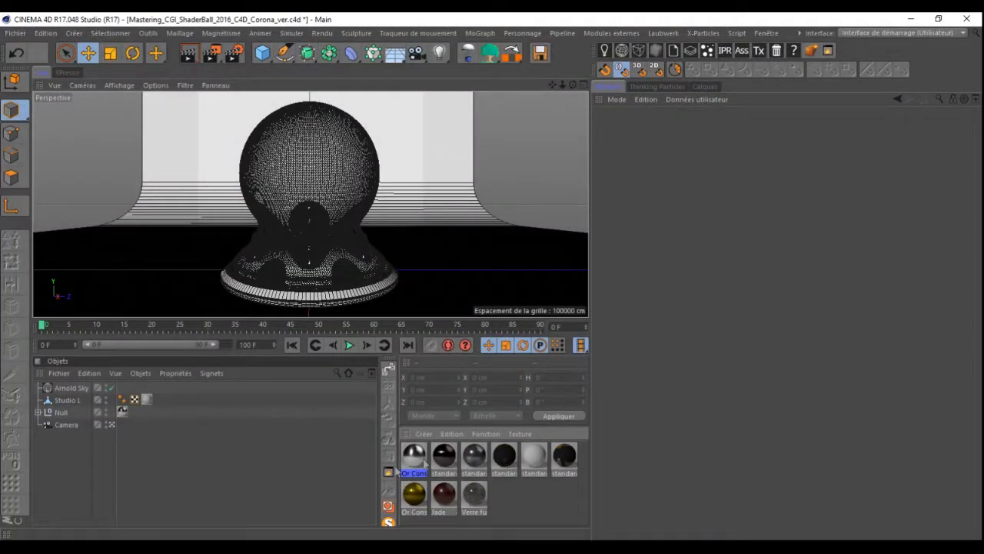
click(413, 494)
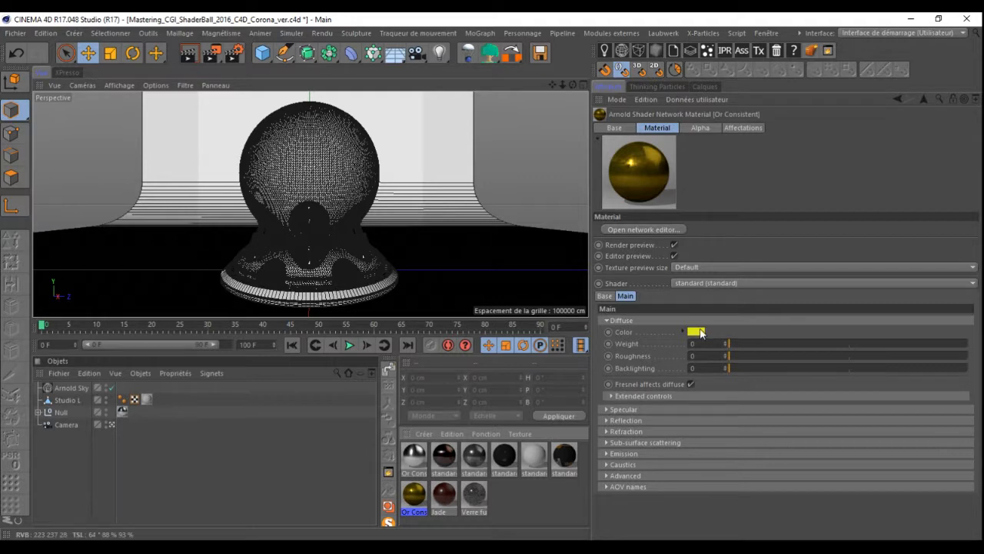
click(606, 320)
click(606, 332)
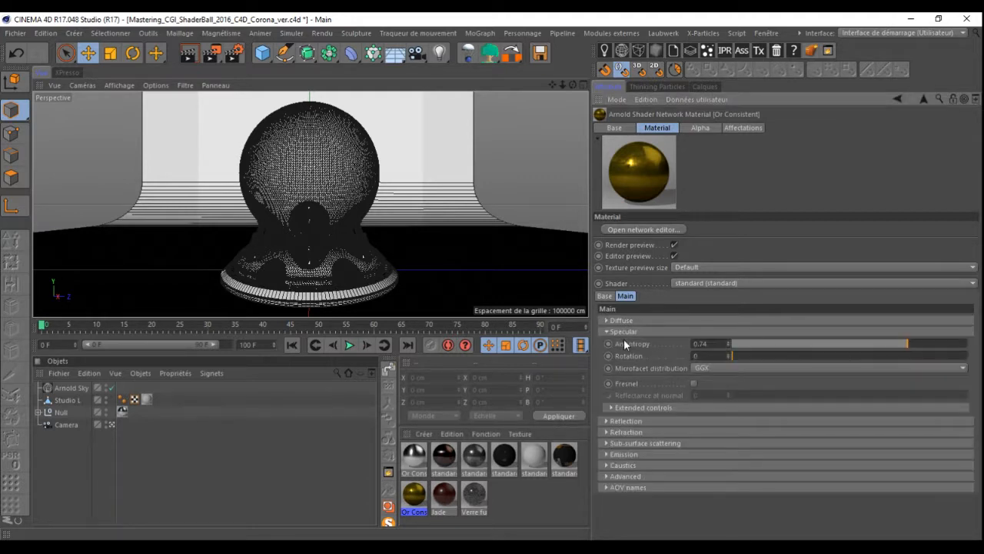
click(607, 333)
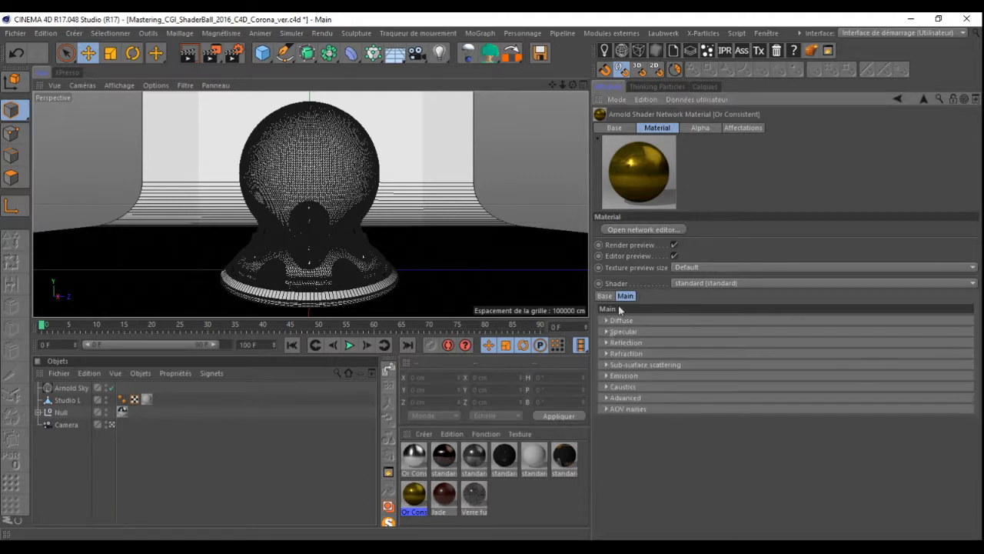
click(634, 231)
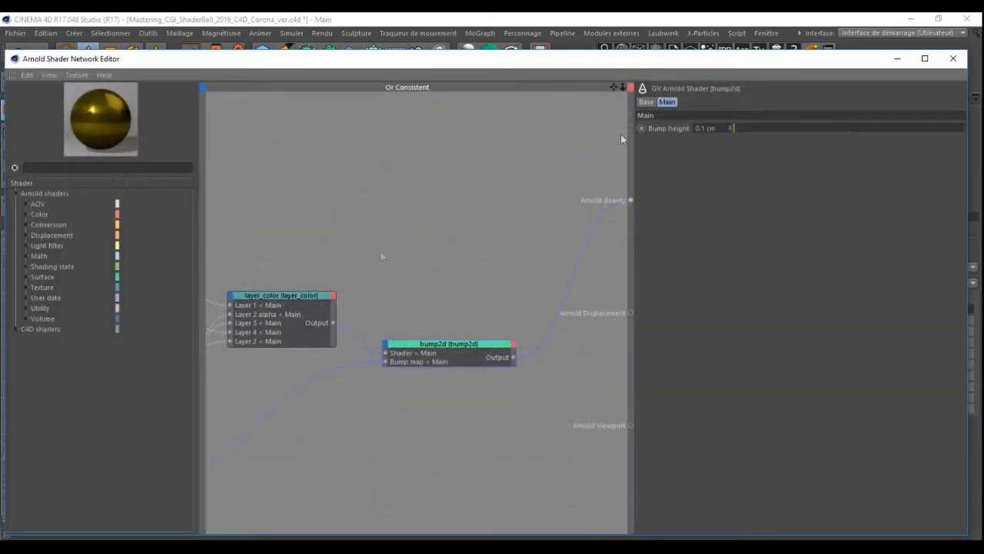
Examine the HSV values of the end knot in the ramp_rgb_01 colour ramp, and close the network editor
drag(613, 90, 853, 100)
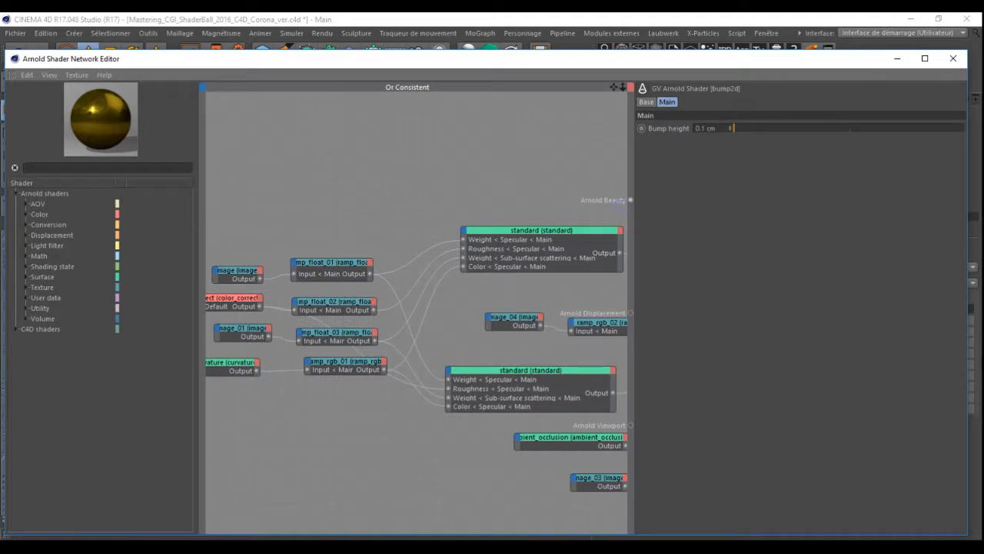
drag(586, 161, 512, 325)
drag(340, 221, 308, 285)
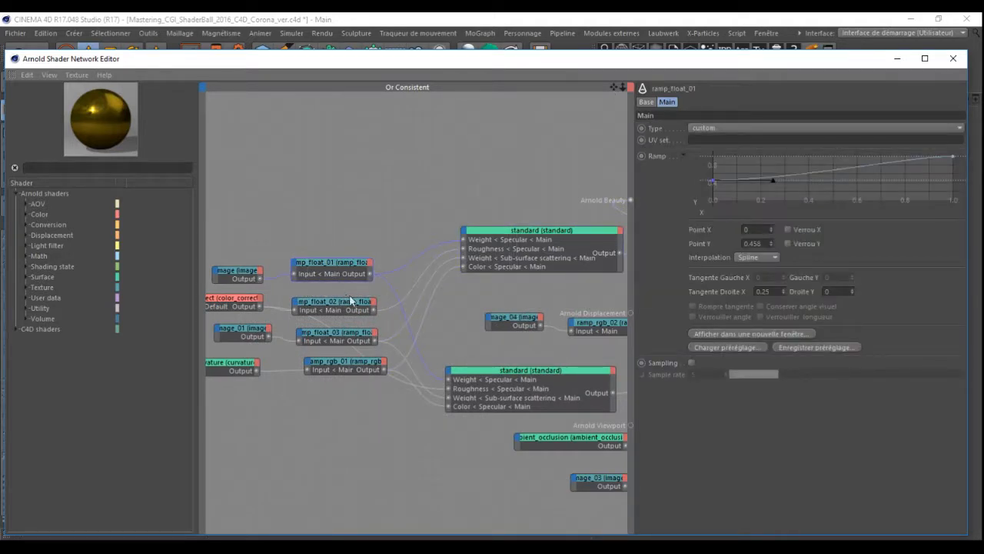
click(352, 366)
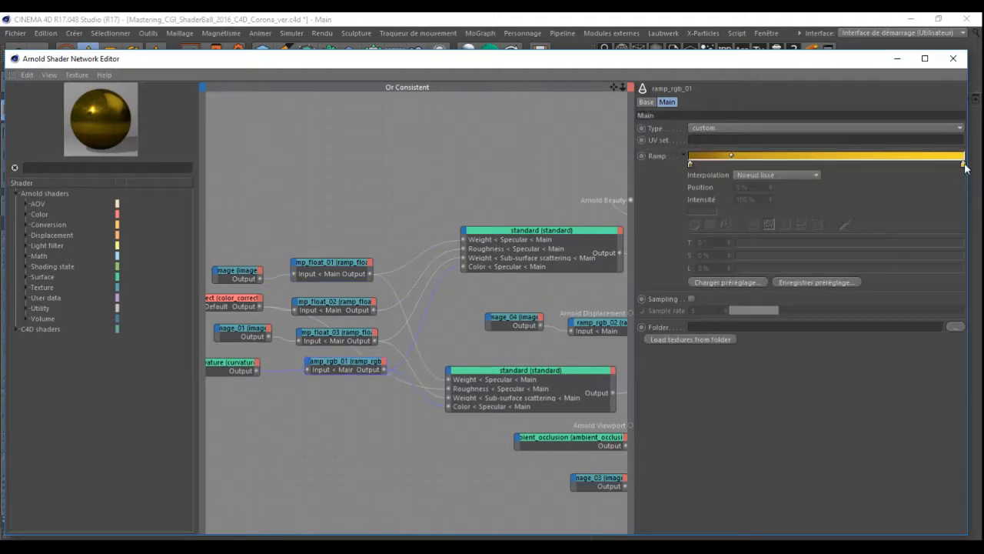
click(964, 165)
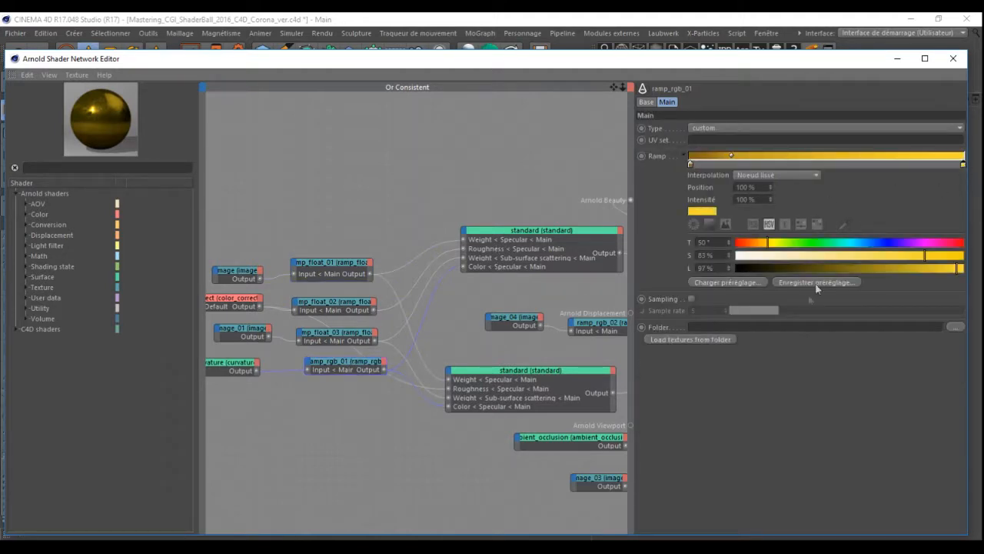
double_click(704, 242)
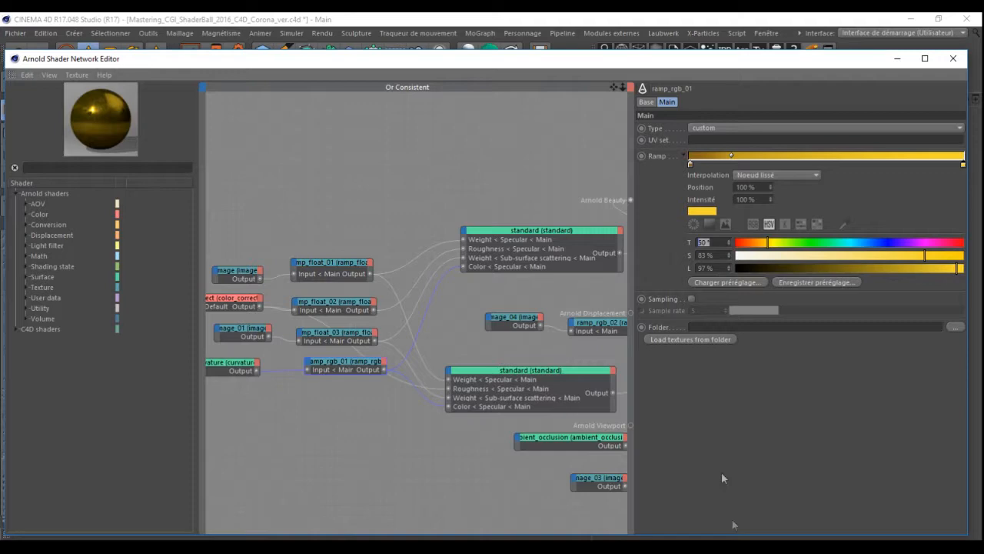
drag(851, 66, 776, 79)
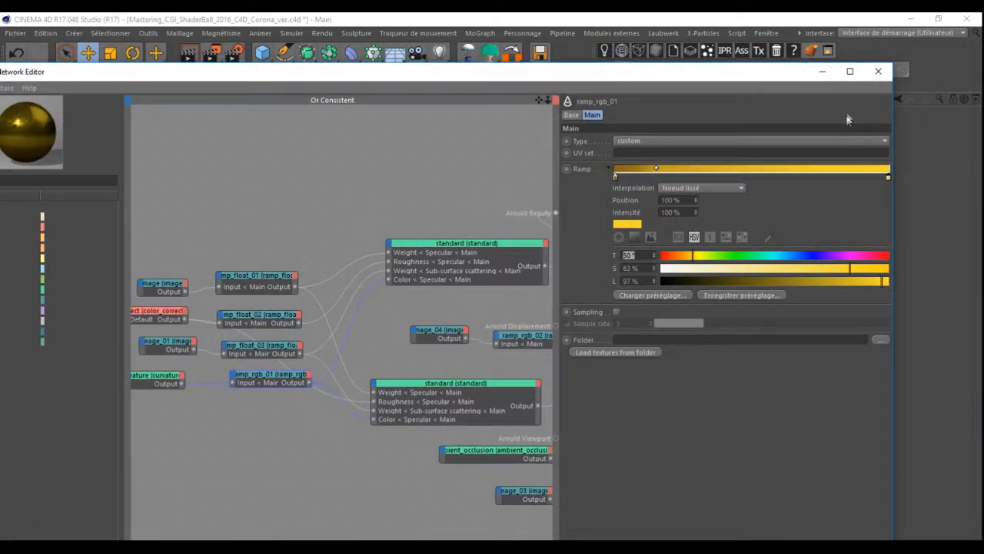
click(635, 237)
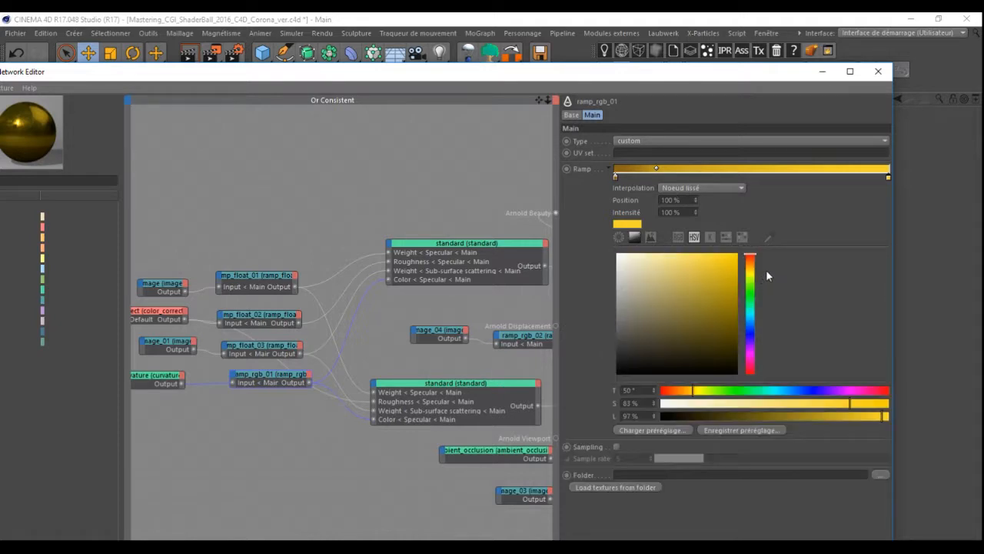
click(694, 238)
click(695, 238)
click(878, 70)
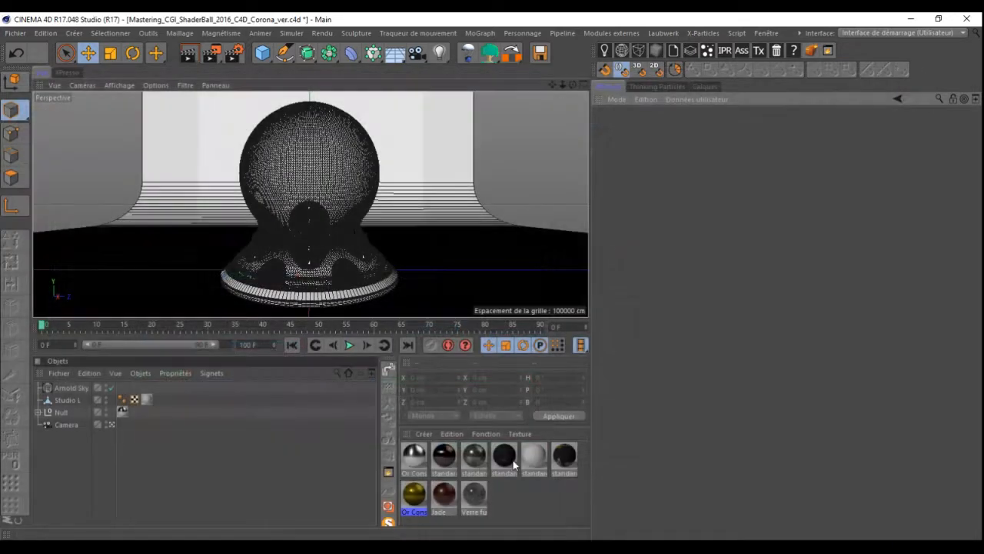
Set the Or Consistant material's specular color to hue 50°, saturation 83% and value 97%
click(416, 465)
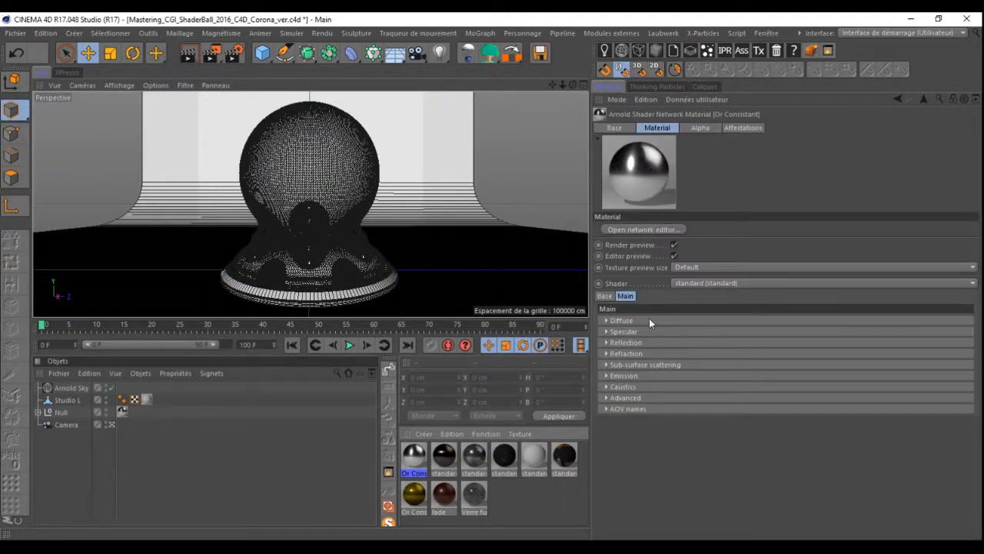
click(609, 331)
click(699, 343)
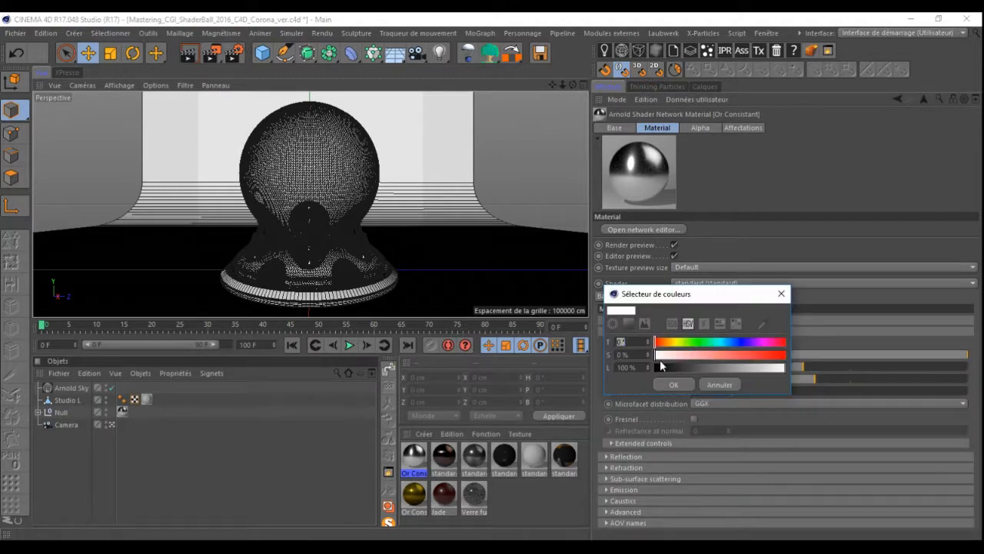
text(50)
key(Tab)
text(83)
key(Tab)
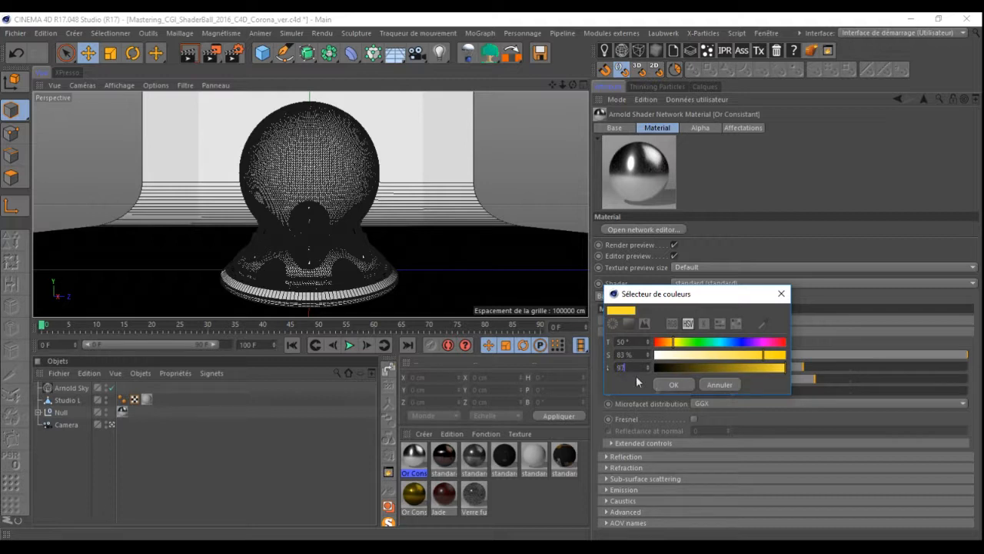
click(661, 385)
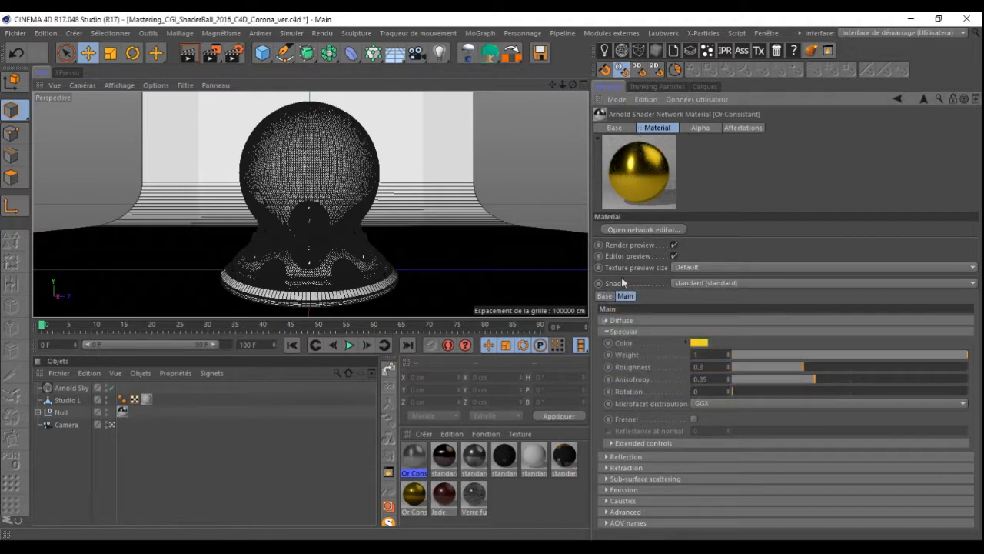
click(607, 331)
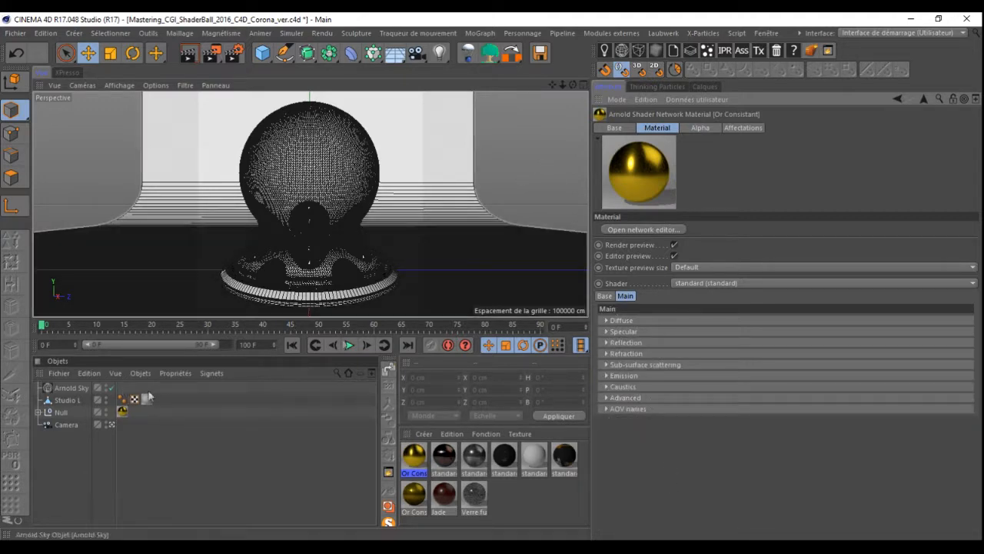
Render the shader ball in an enlarged Arnold IPR window to check the gold material, and close the window
click(725, 51)
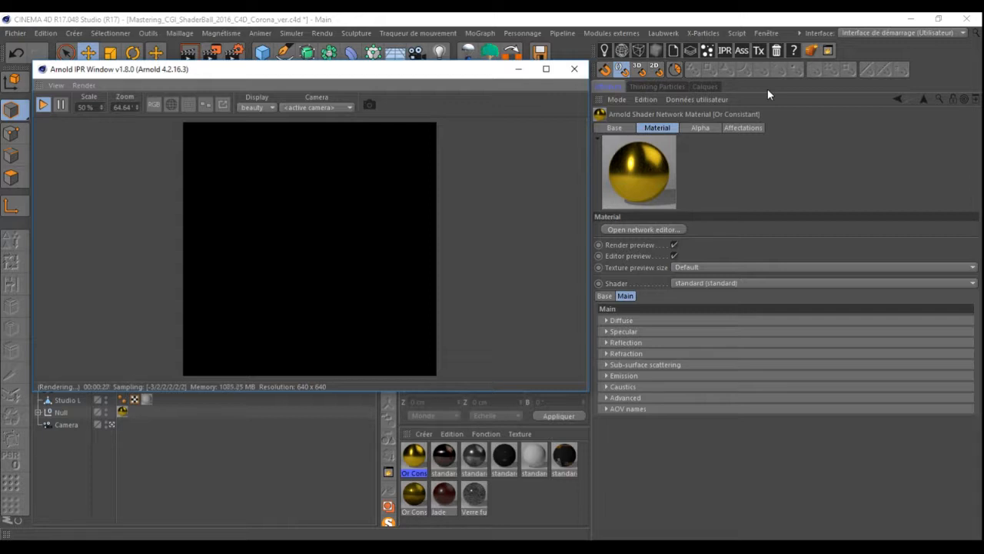
drag(403, 390, 405, 453)
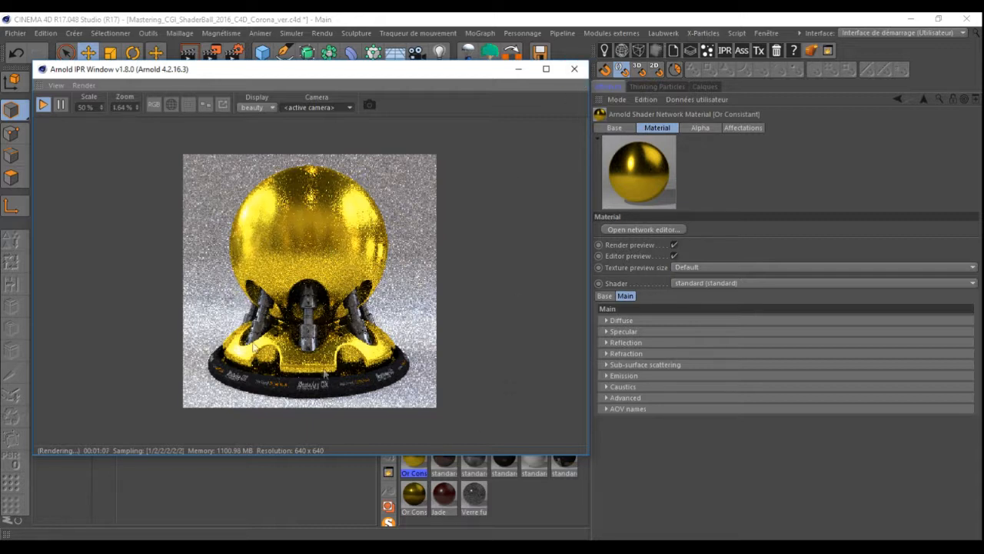
click(575, 69)
Switch to the browser to examine the gold bar reference photo, and return to Cinema 4D
mouse_move(375, 546)
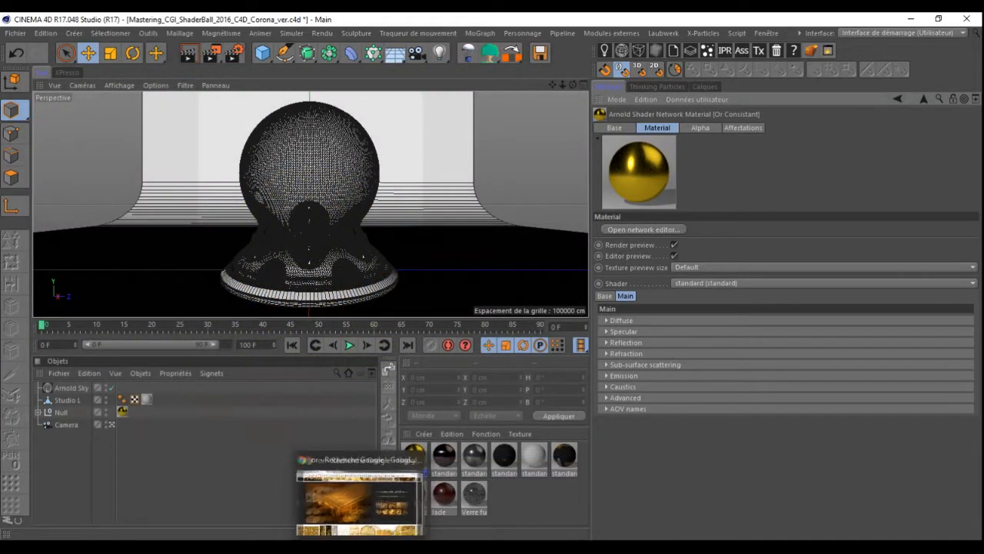
click(437, 529)
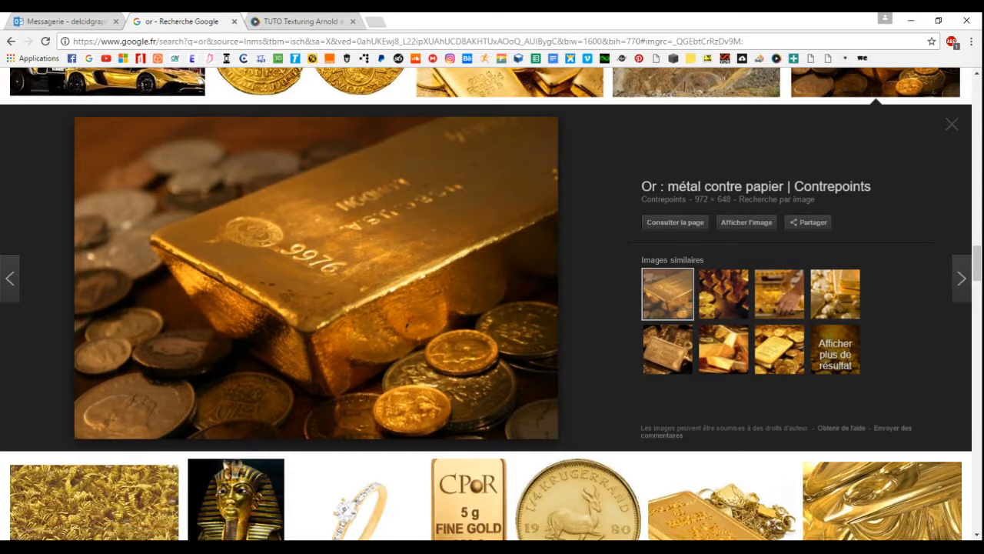
mouse_move(350, 547)
click(392, 467)
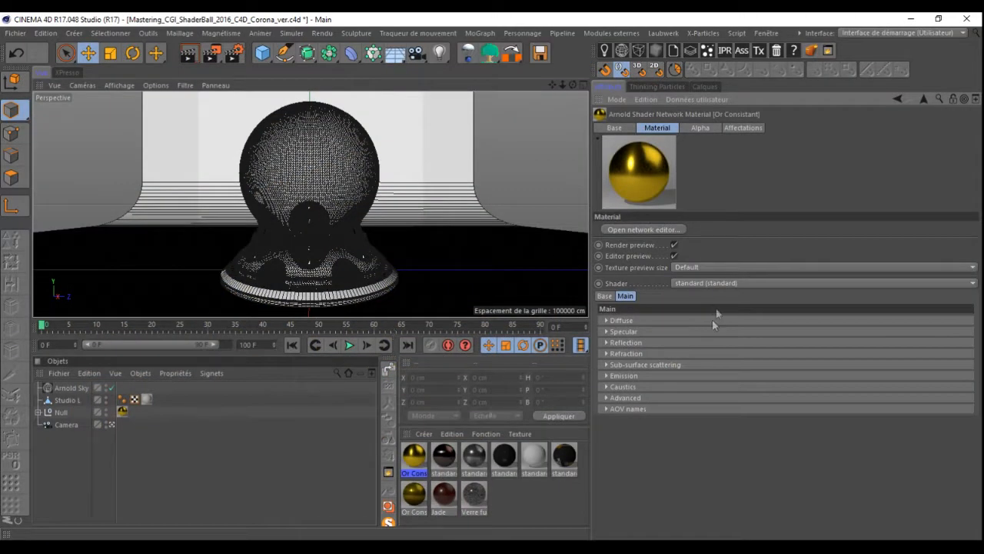
Set the Or Consistant material's sub-surface scattering color to hue 50° and saturation 83%
click(608, 365)
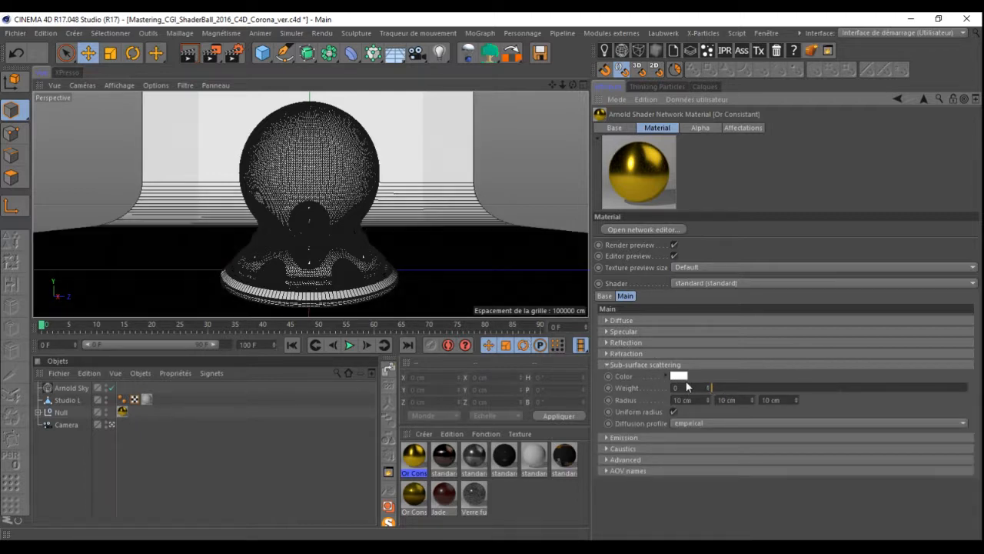
click(683, 376)
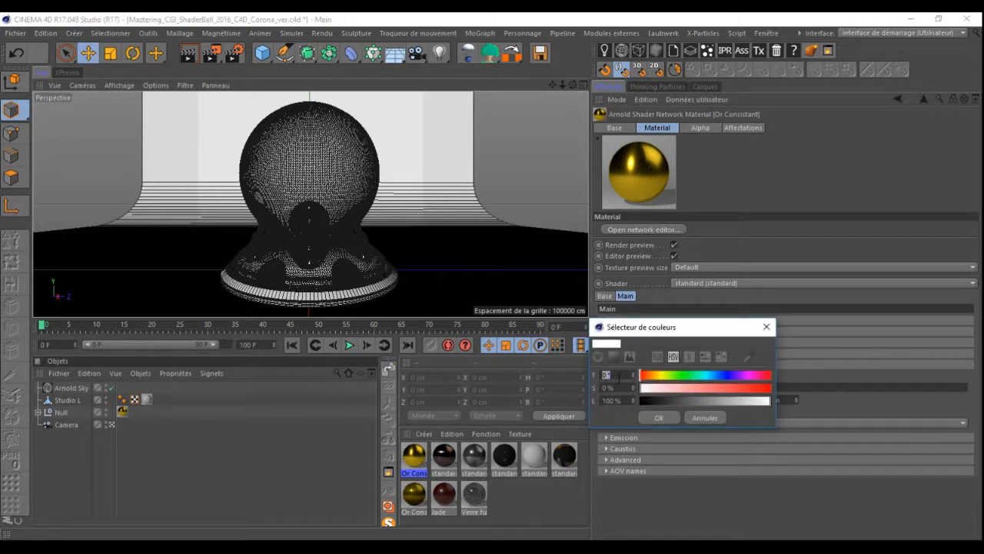
click(626, 374)
key(Tab)
text(83)
key(Tab)
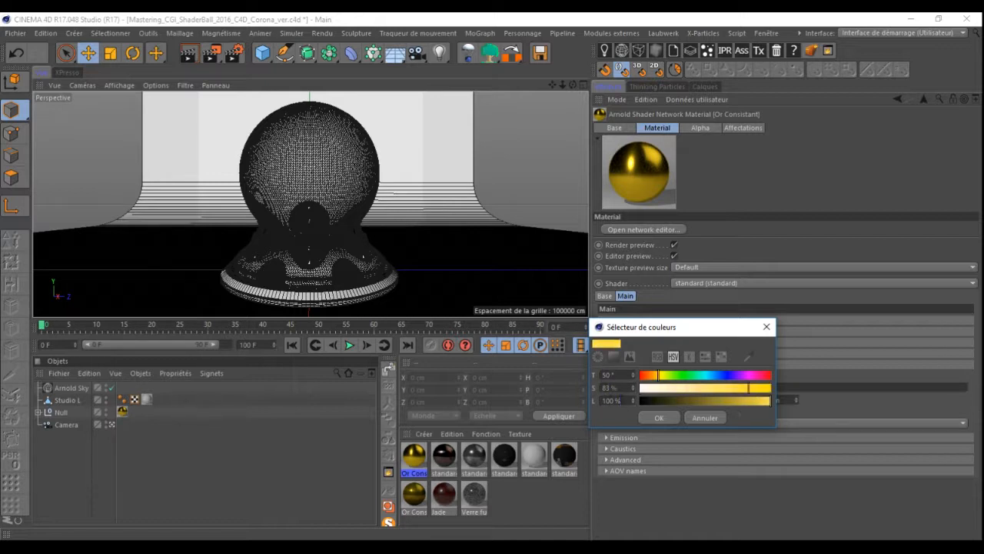
click(649, 418)
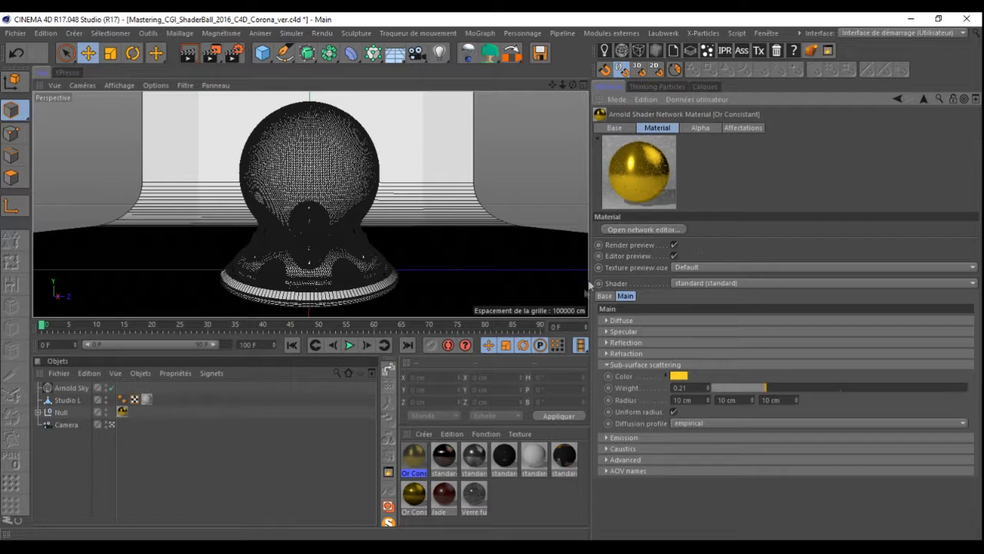
Set the sub-surface scattering weight to 0.25, and collapse the sub-surface scattering settings
drag(689, 387, 636, 390)
text(0.25)
key(Return)
click(607, 365)
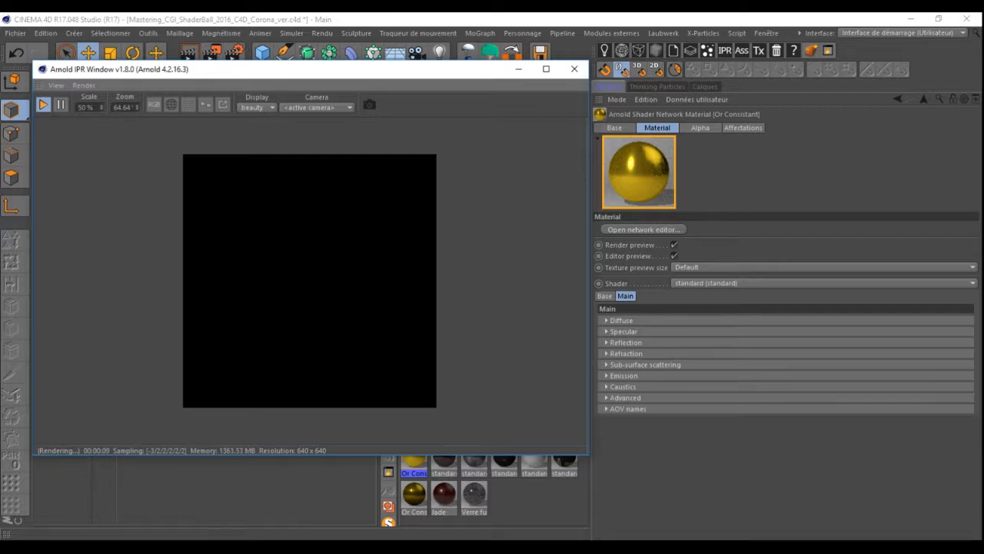
Switch to the browser and compare two similar gold bar photos with the reference image
click(397, 484)
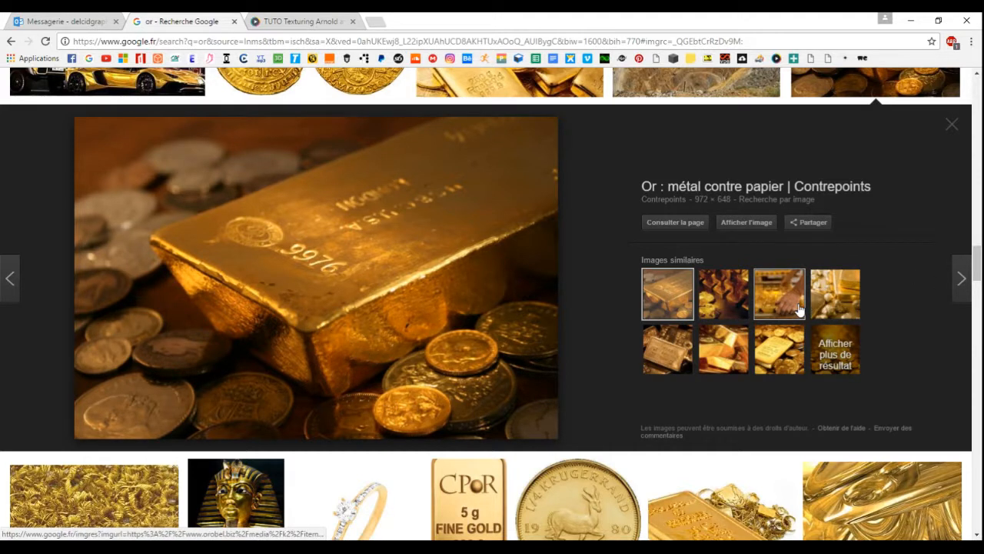
click(733, 305)
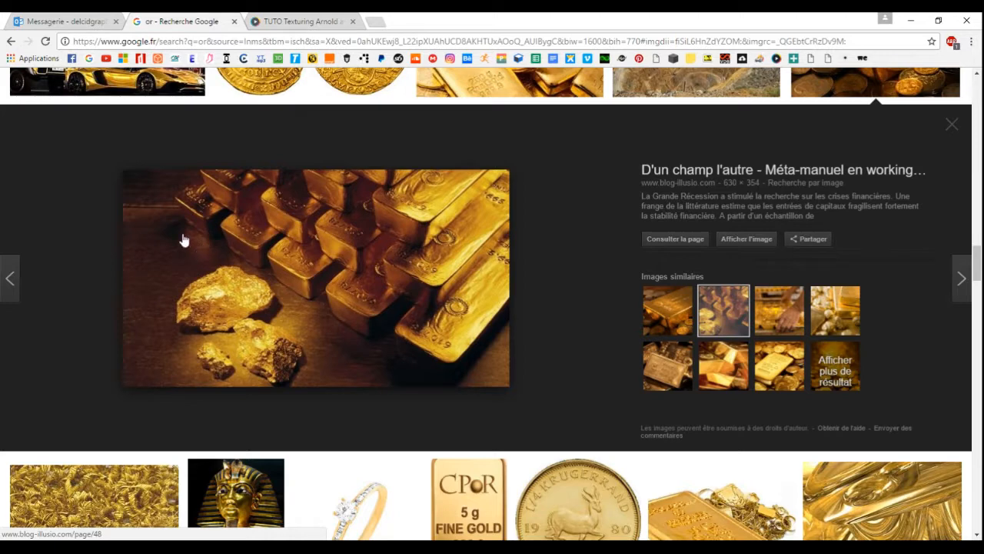
click(734, 361)
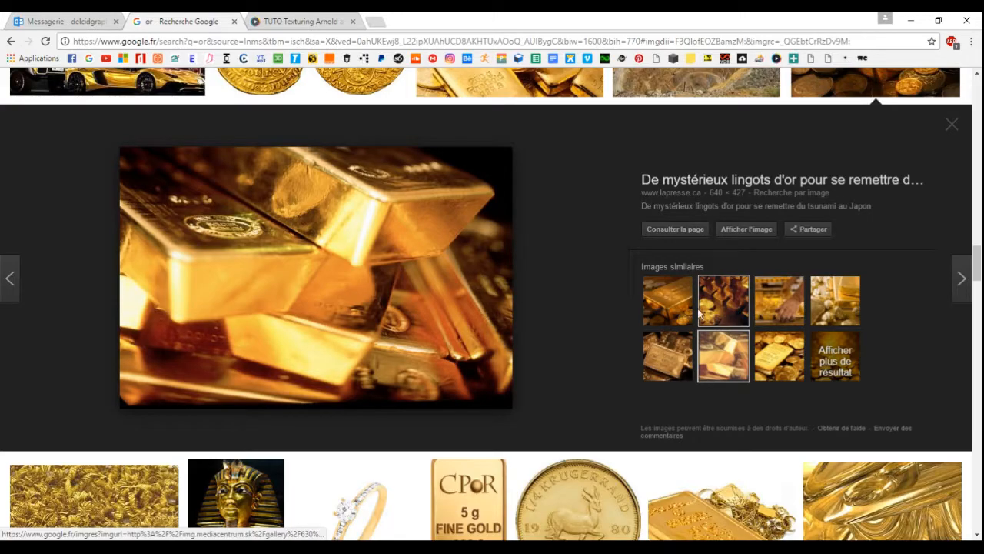
Browse the gold image results and open the COMEX photo of a single gold bar on a carpet
scroll(382, 241, down, 3)
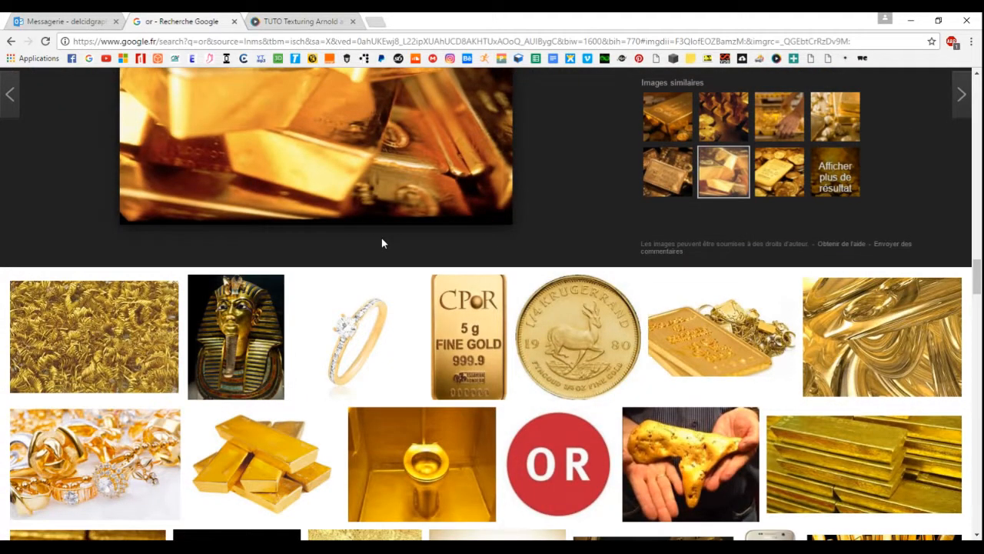
scroll(382, 243, up, 7)
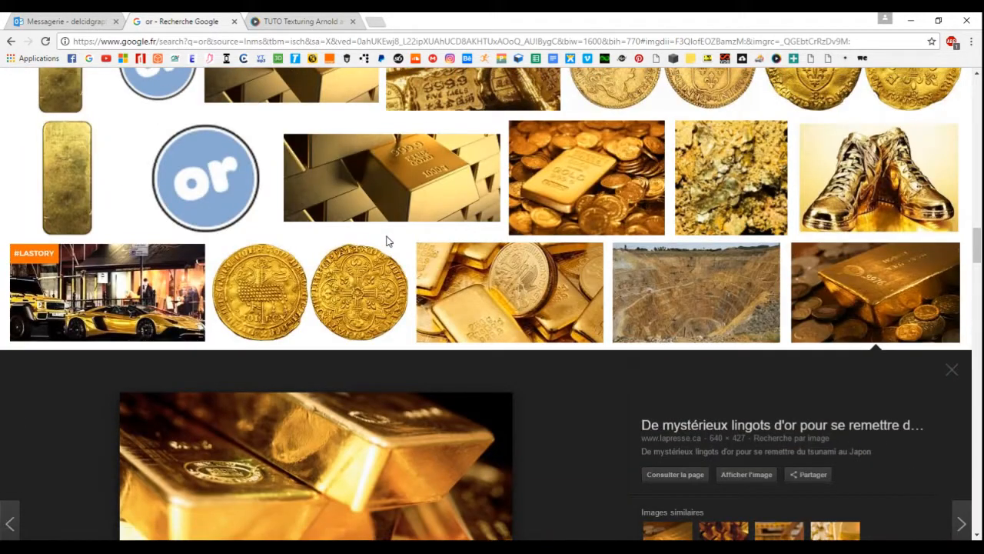
scroll(386, 241, up, 4)
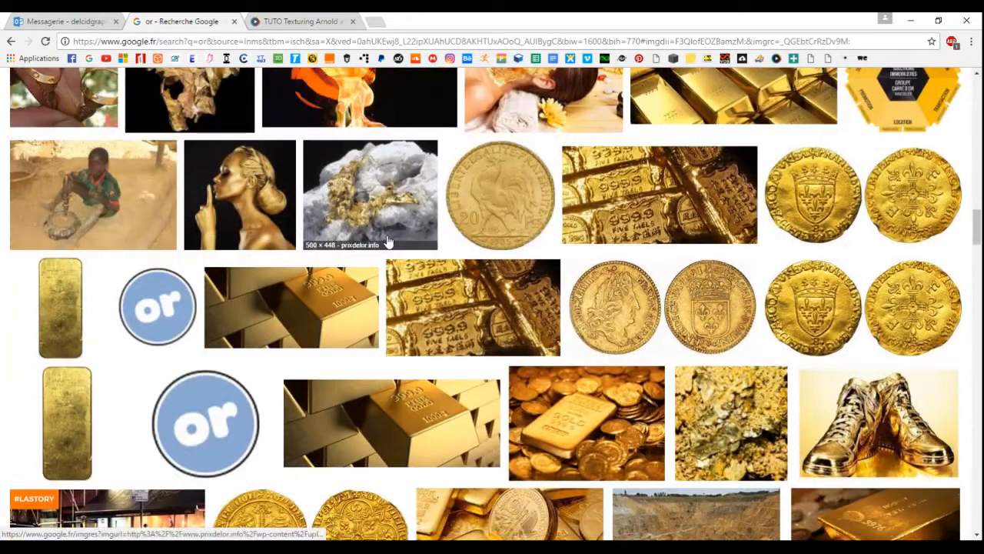
scroll(386, 241, up, 6)
scroll(387, 242, up, 5)
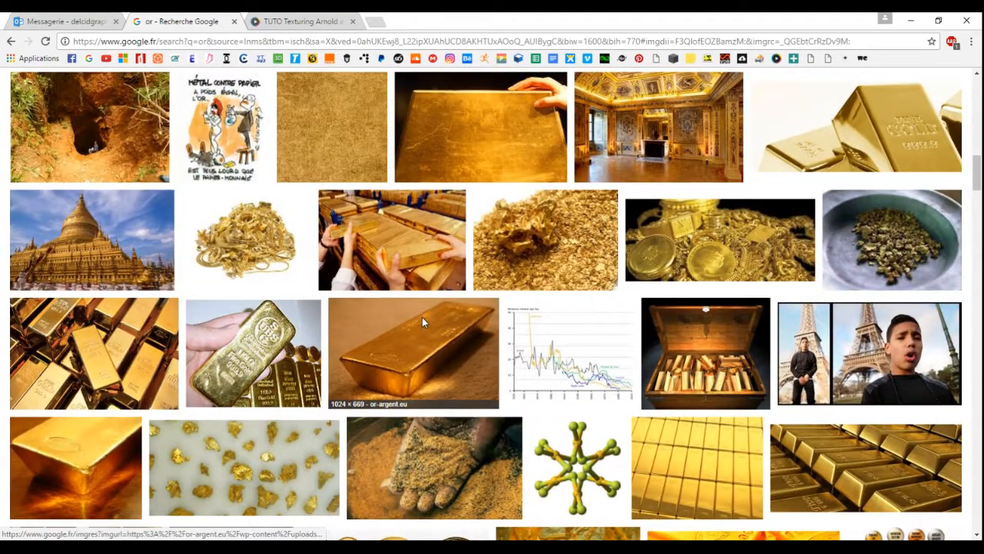
click(449, 377)
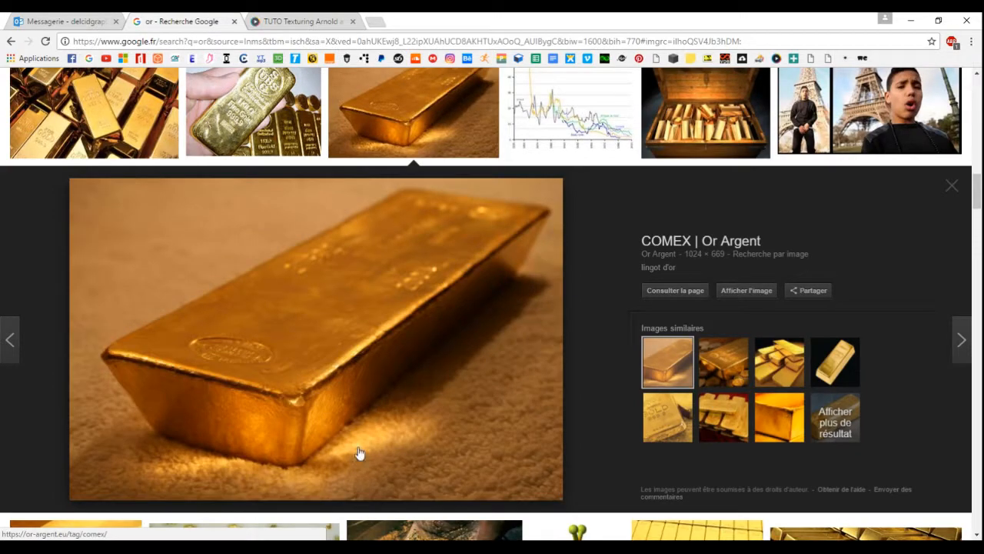
Look through the image results from the beginning, reopen the COMEX gold bar photo, and return to Cinema 4D
scroll(363, 440, up, 17)
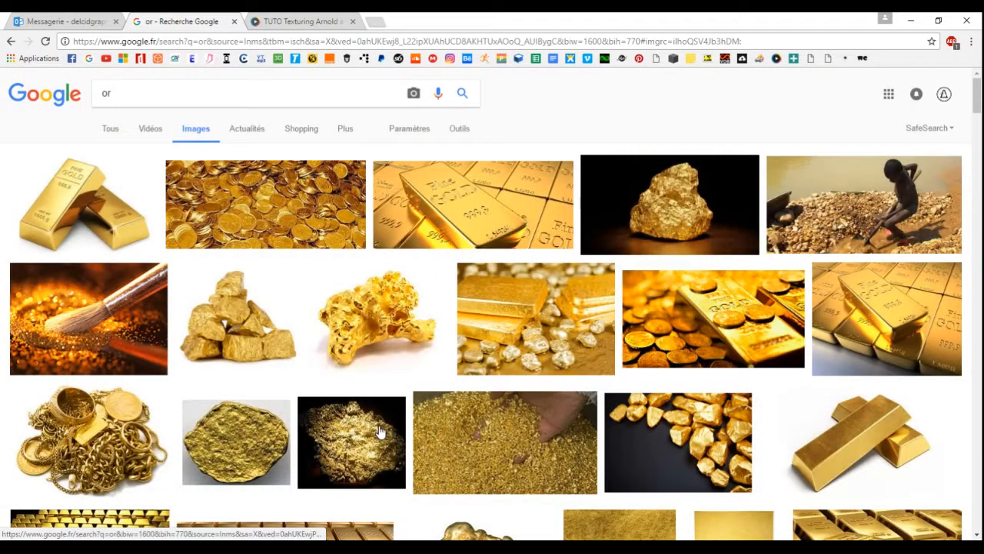
scroll(381, 392, down, 5)
scroll(377, 331, down, 2)
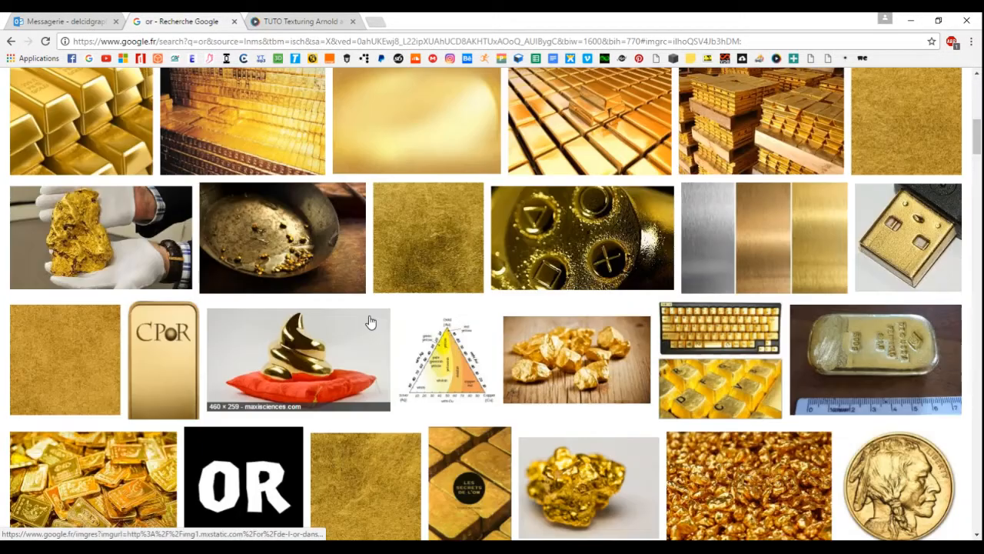
scroll(369, 323, down, 6)
click(370, 321)
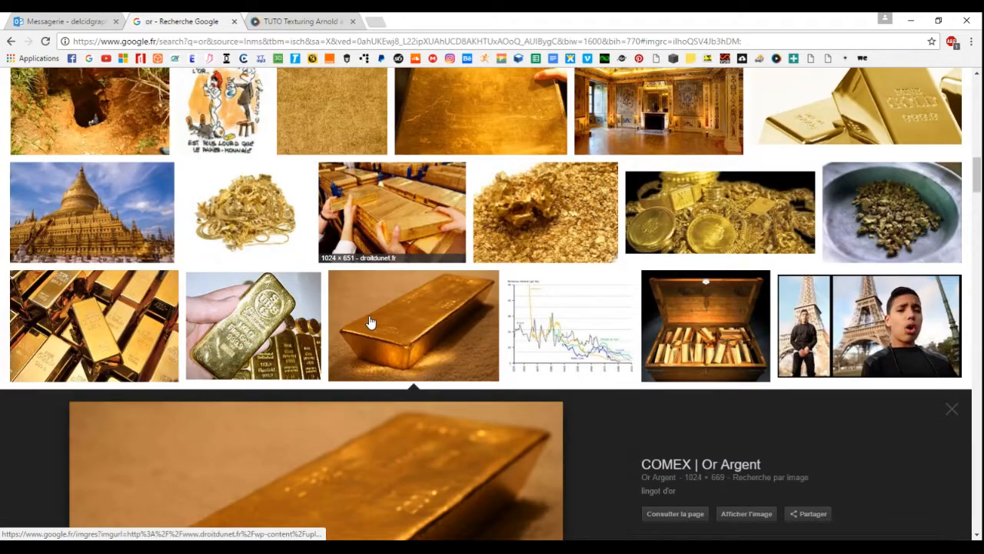
click(400, 327)
click(419, 331)
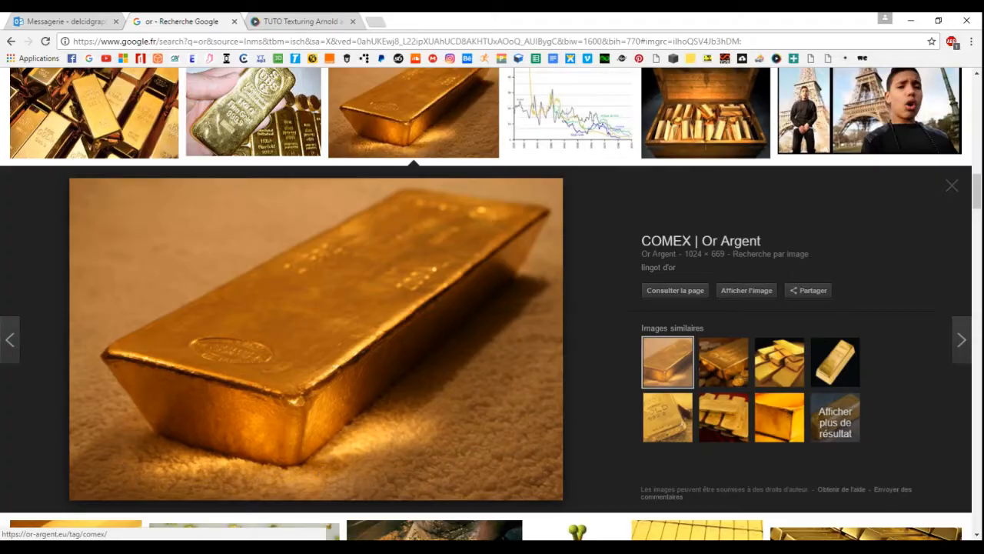
key(alt+Tab)
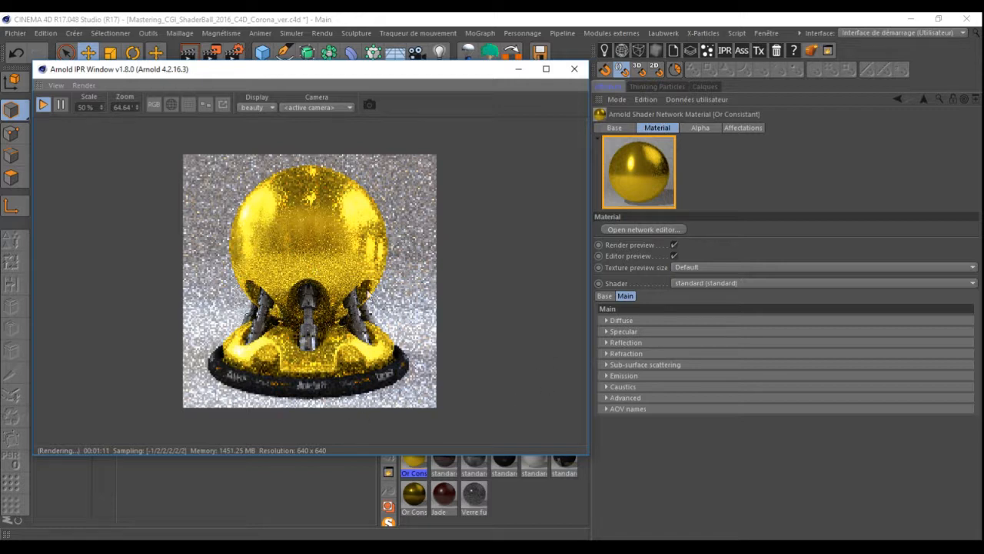
Restrict the Arnold IPR render to a small region at the sphere's right edge, inspect the gold there, and close the window
click(603, 363)
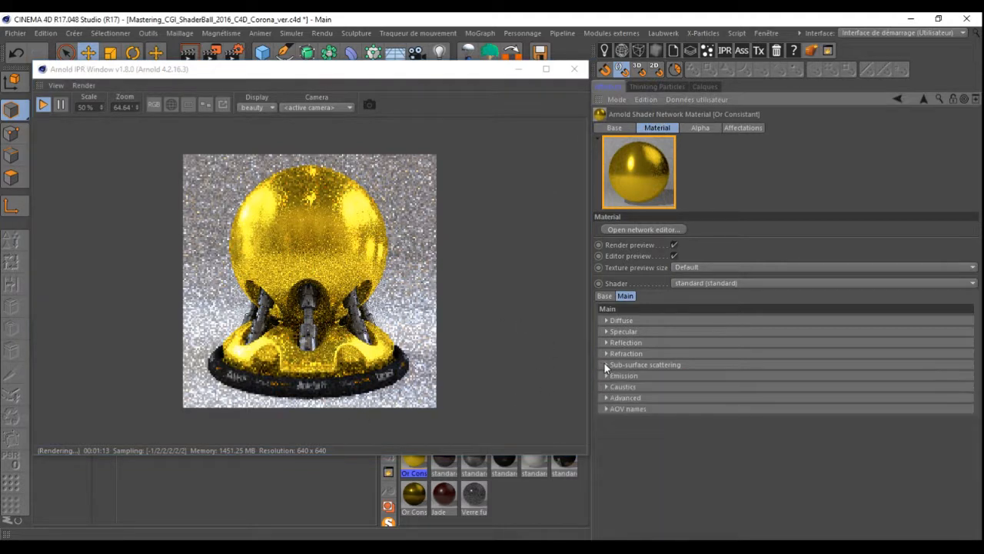
click(605, 364)
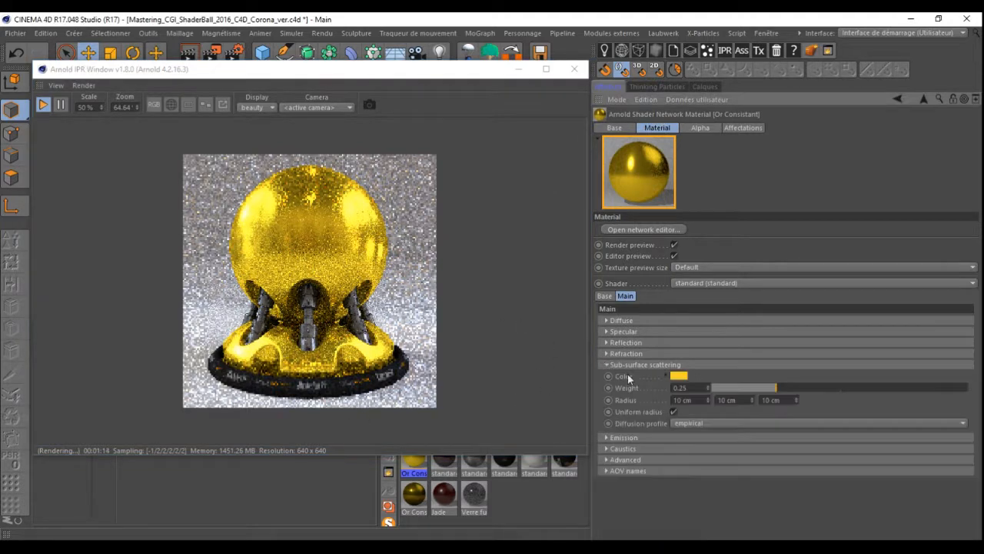
click(187, 107)
click(189, 106)
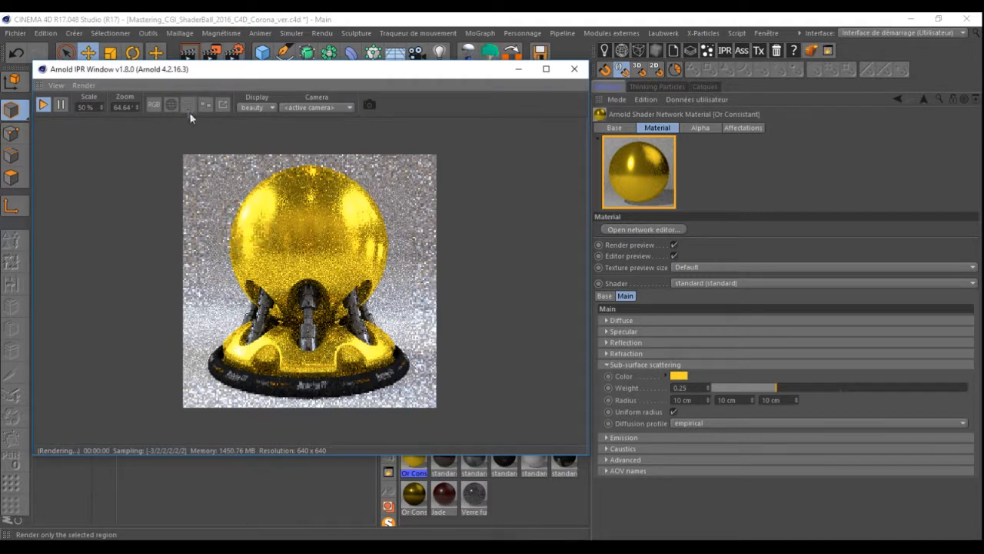
click(188, 107)
drag(403, 241, 436, 242)
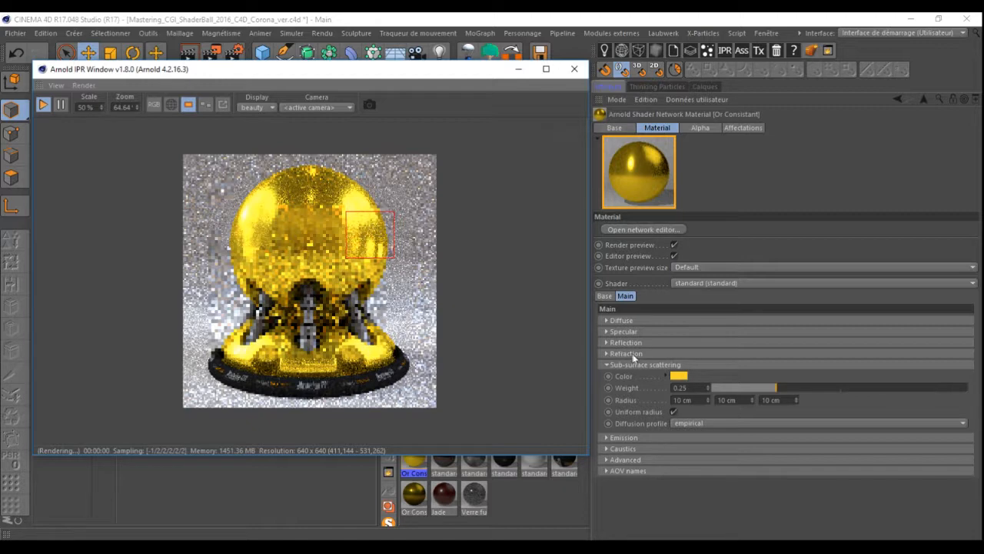
scroll(399, 240, up, 2)
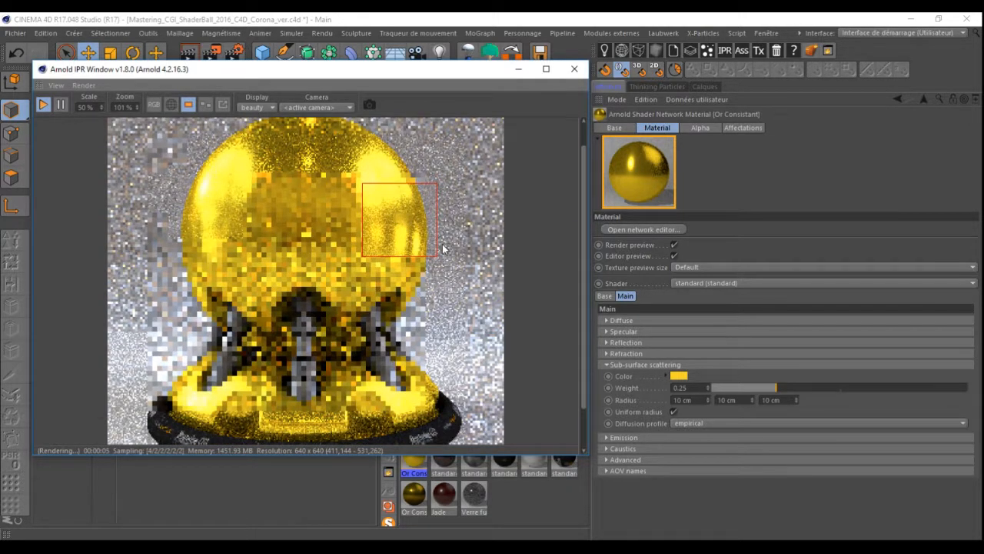
mouse_move(421, 243)
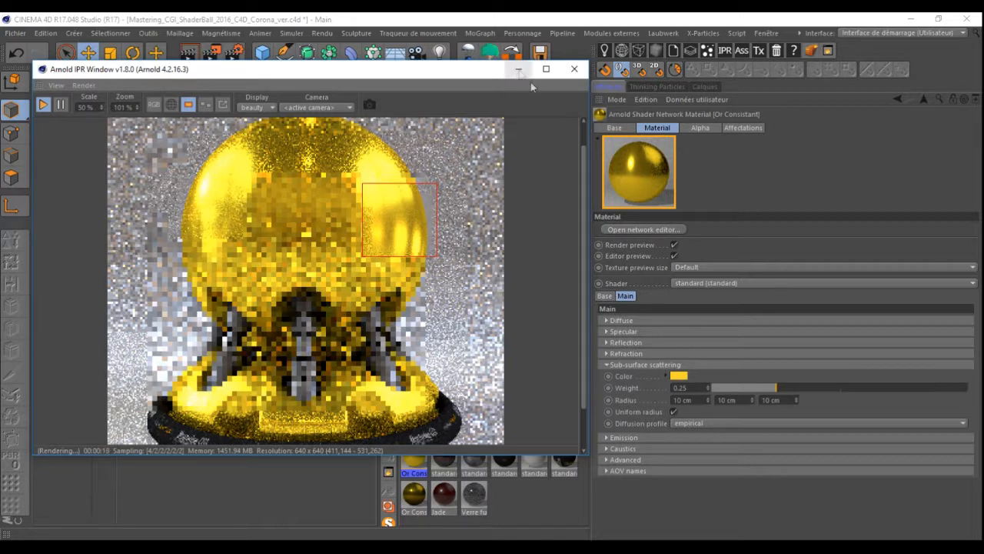
click(571, 71)
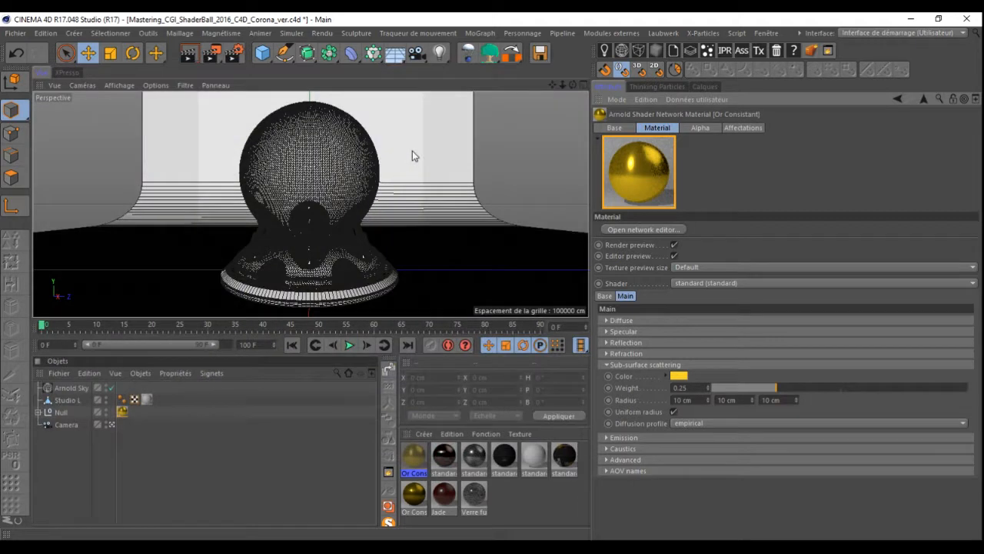
Gauge the shader ball's size with a temporary cube scaled to about 35 cm and raised over the sphere, and delete it
click(262, 54)
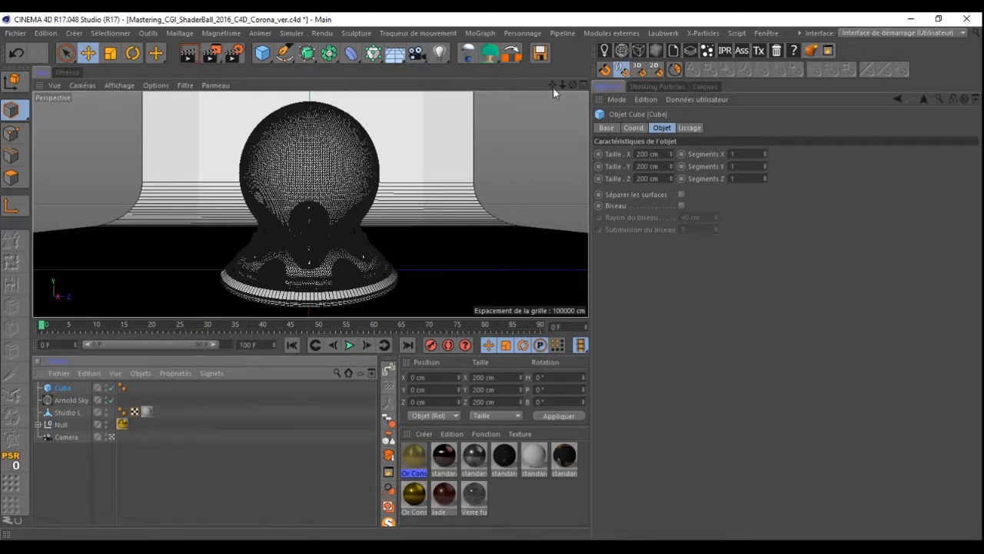
click(112, 436)
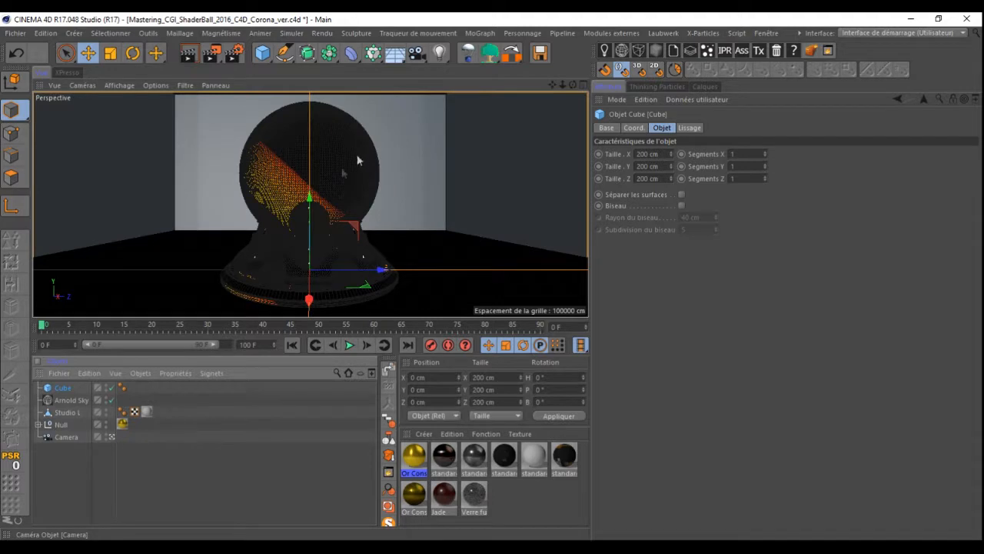
click(110, 53)
drag(383, 186, 66, 288)
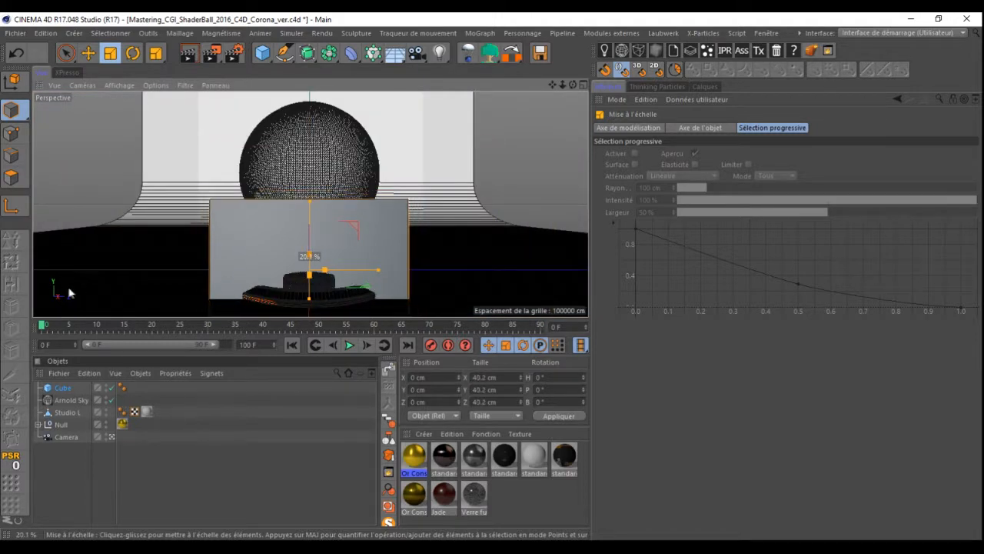
click(88, 53)
drag(308, 197, 309, 114)
click(67, 389)
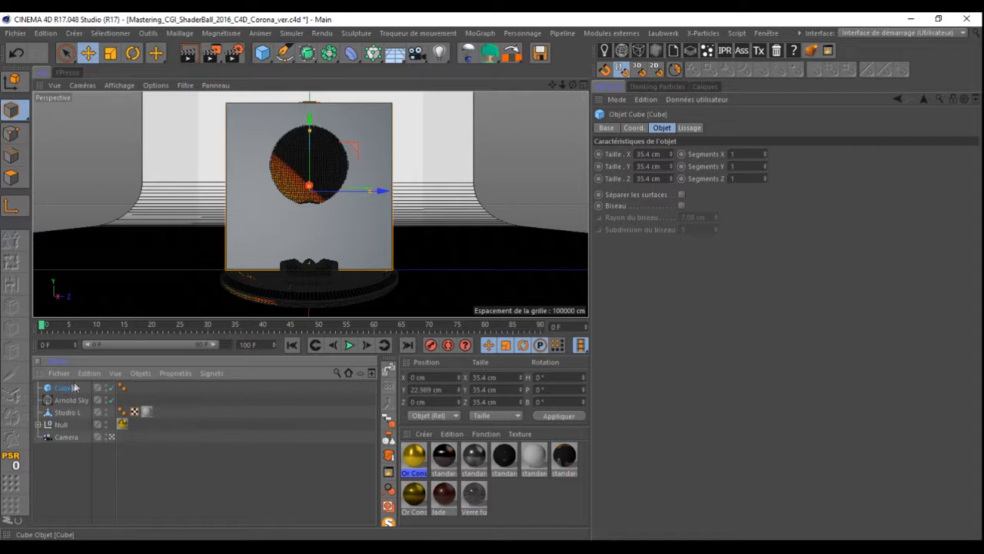
key(Delete)
Set all three sub-surface scattering radius values of the Or Consistant material to 2 cm
click(414, 456)
click(644, 364)
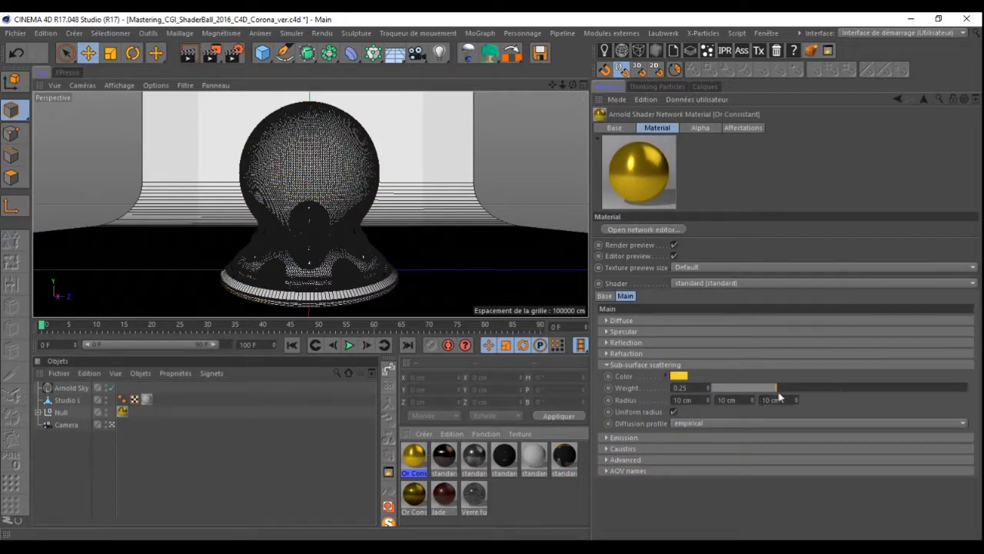
drag(782, 400, 737, 405)
text(2)
key(Return)
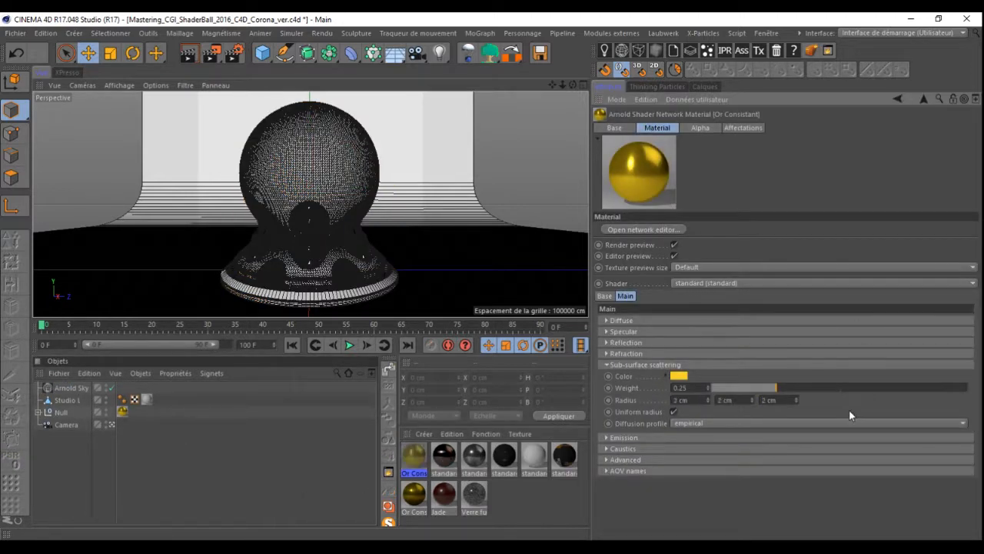
Render the selected region in the Arnold IPR, and disable region rendering to check the whole shader ball
click(725, 50)
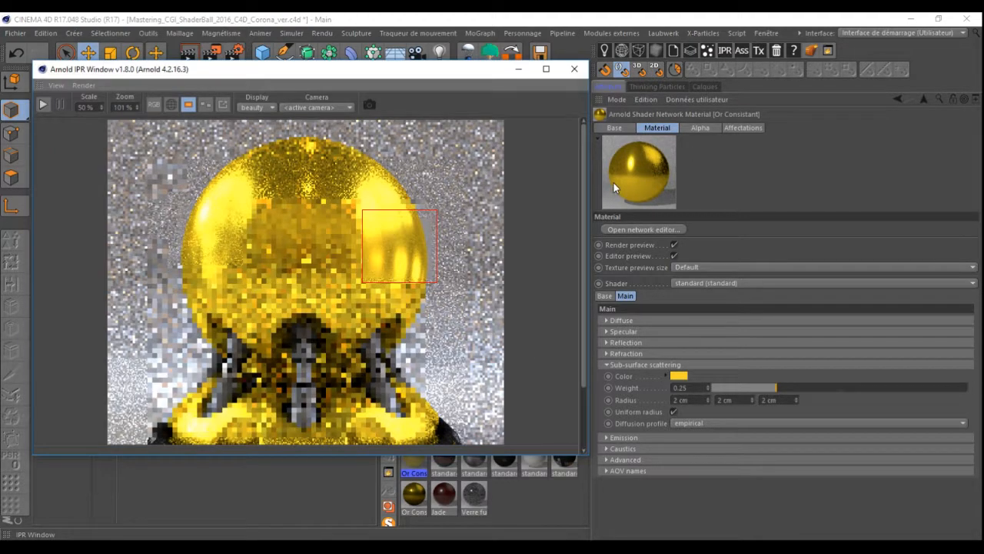
click(411, 227)
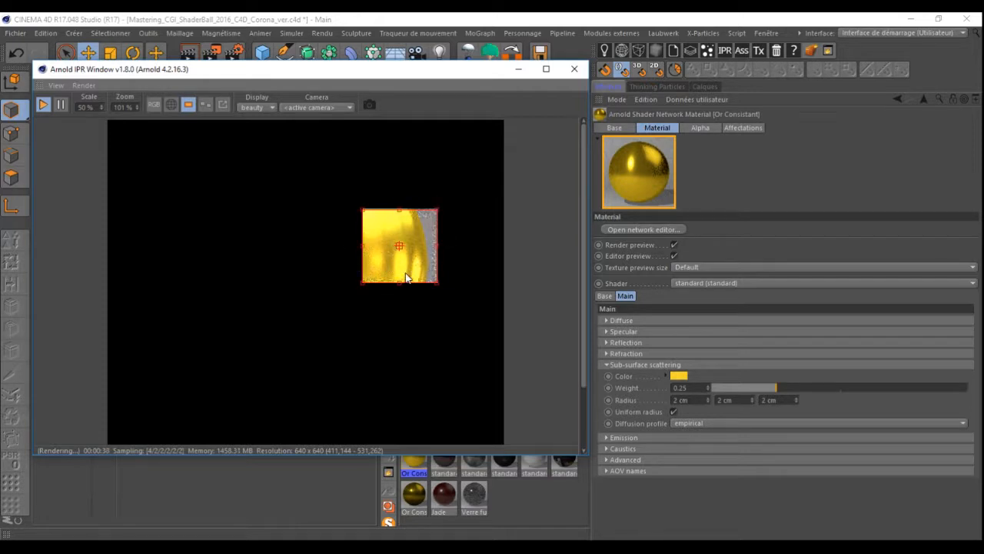
click(186, 105)
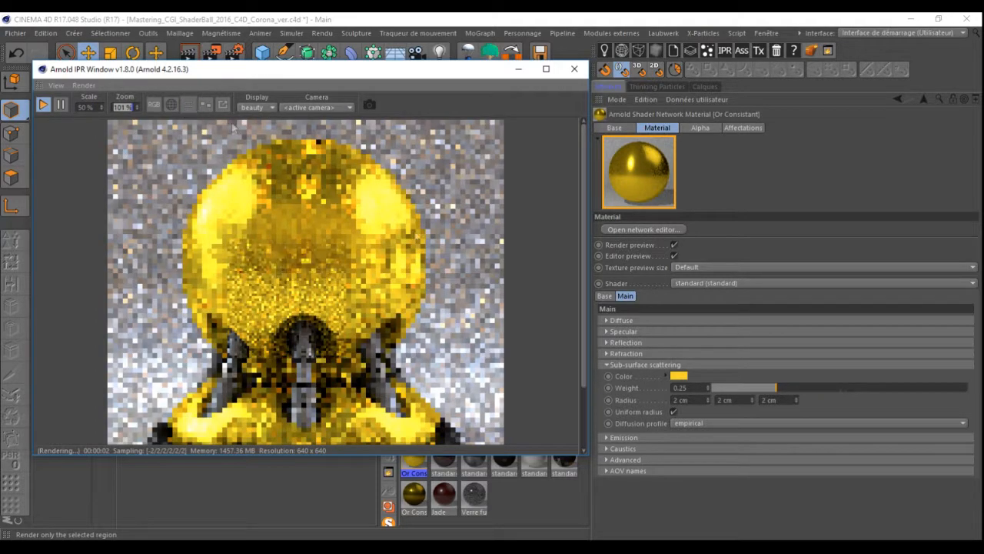
scroll(462, 288, down, 1)
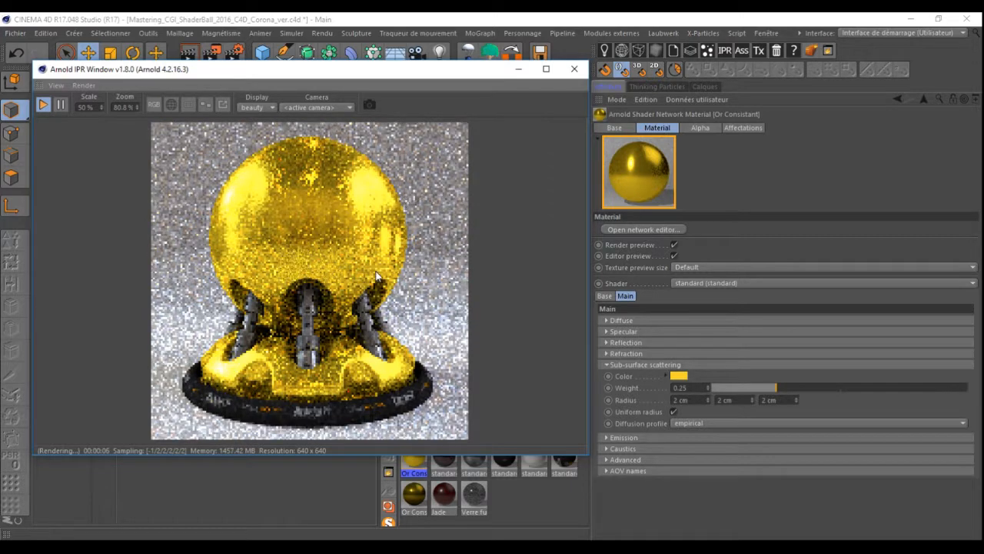
Close the IPR render and open the Or Consistant material's shader network editor, repositioning the standard node in the graph
click(574, 68)
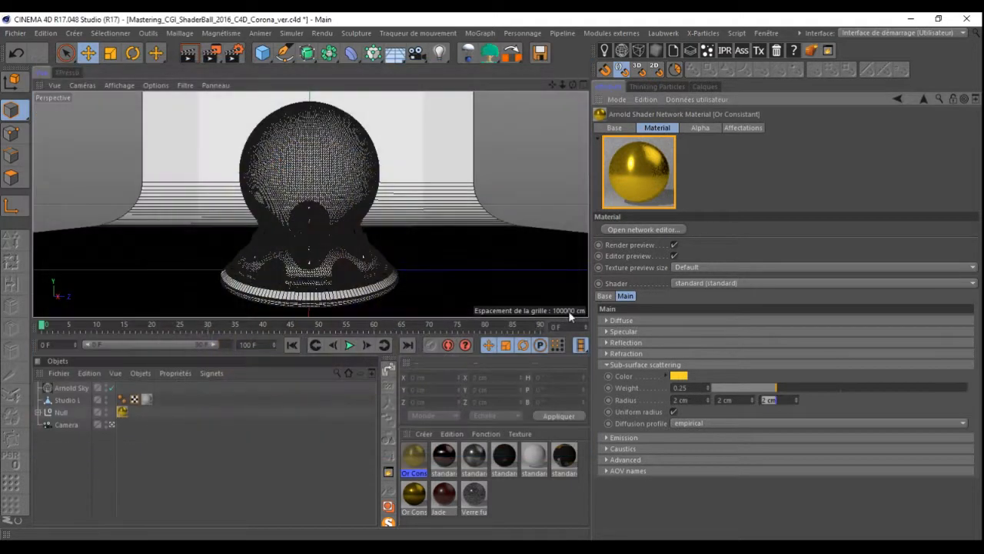
click(607, 365)
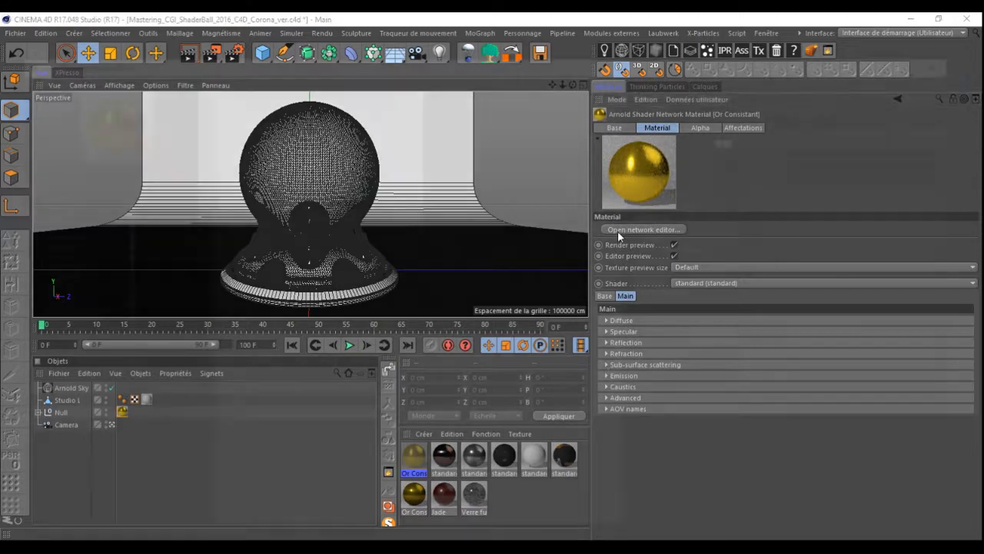
click(617, 231)
drag(344, 208, 444, 248)
click(341, 254)
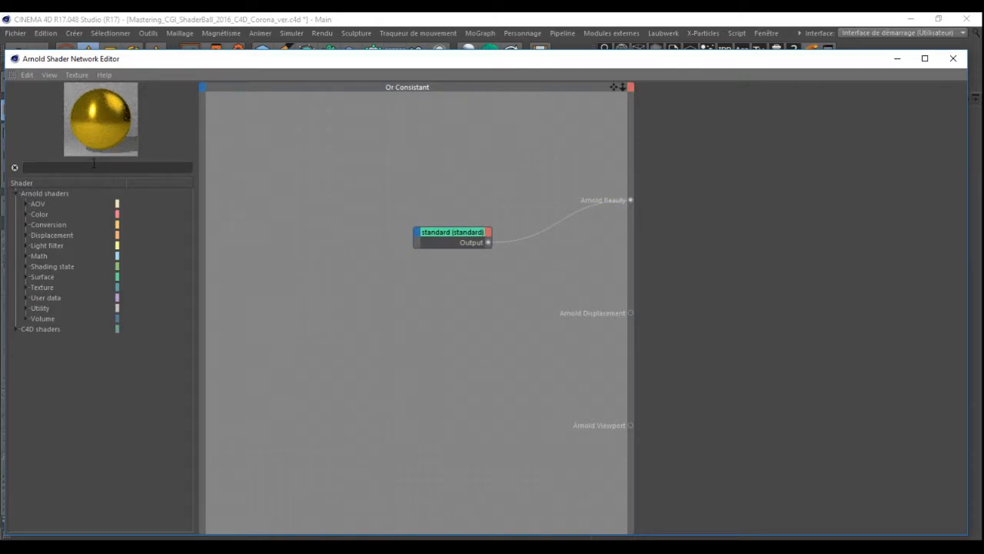
Add an image shader to the network and load SS43 from the Scratch Tex folder without copying it to the project
text(im)
drag(281, 194, 305, 173)
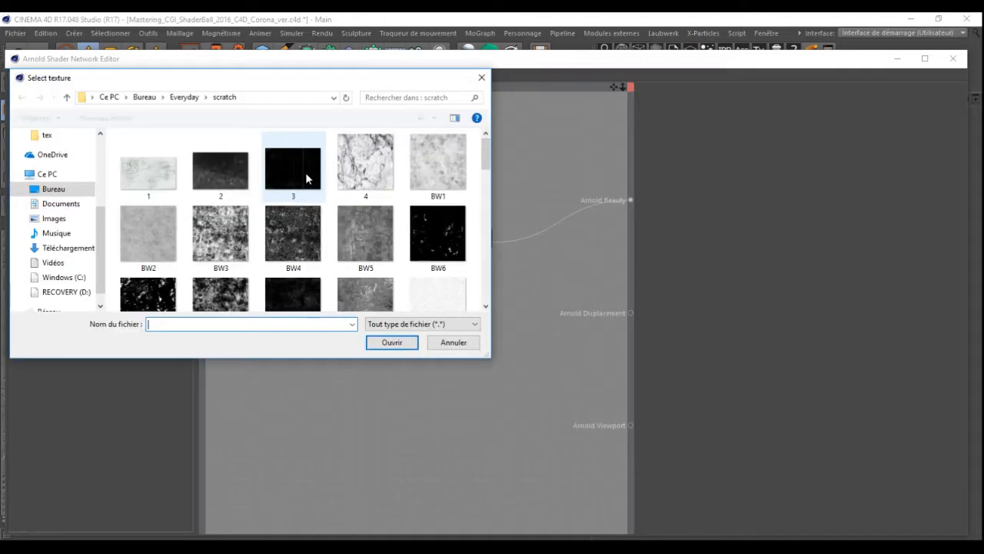
click(185, 98)
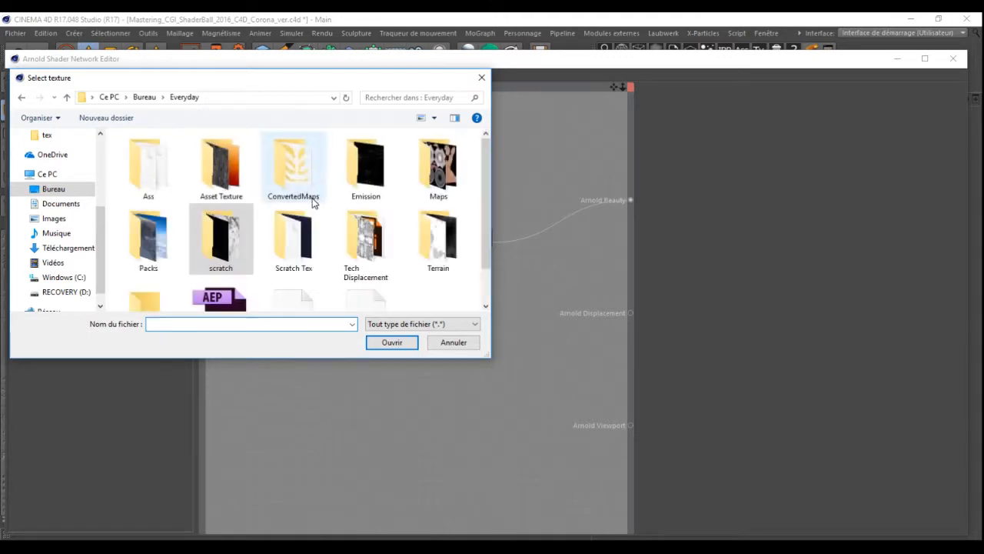
double_click(296, 237)
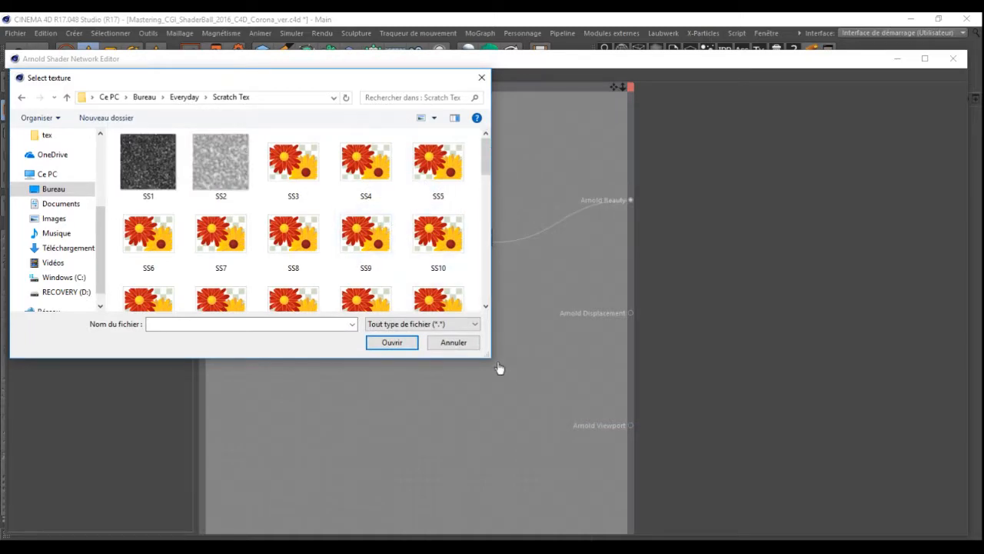
drag(490, 357, 673, 468)
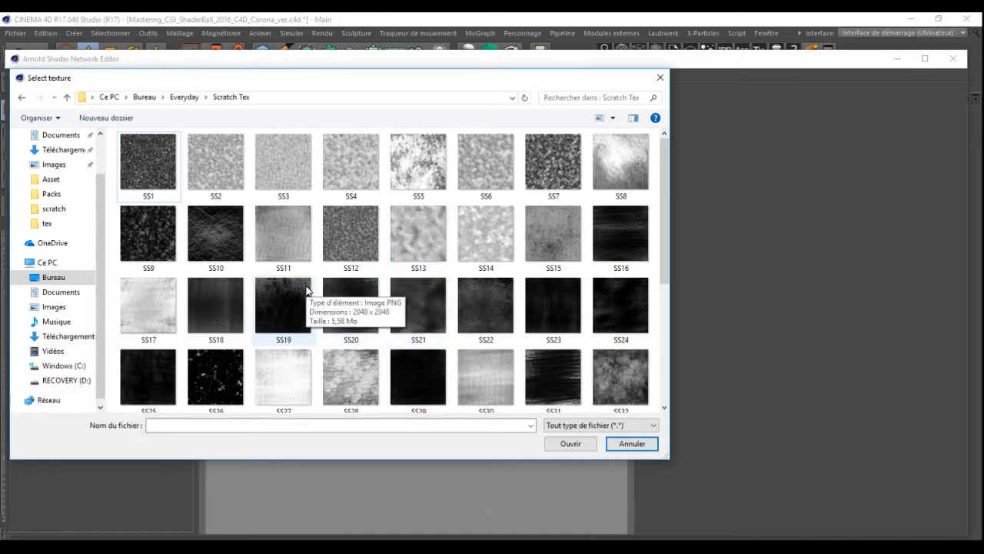
scroll(502, 283, down, 3)
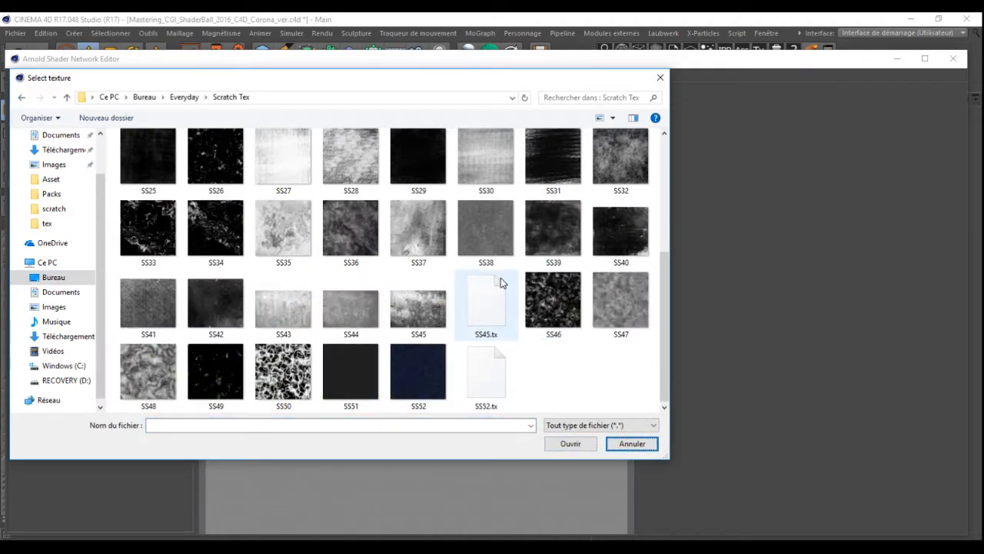
click(271, 306)
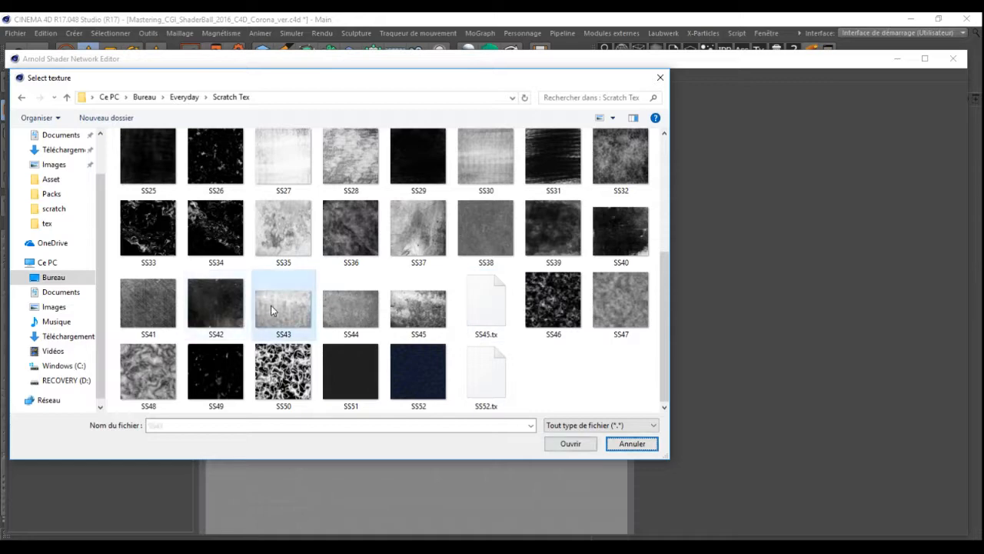
click(570, 446)
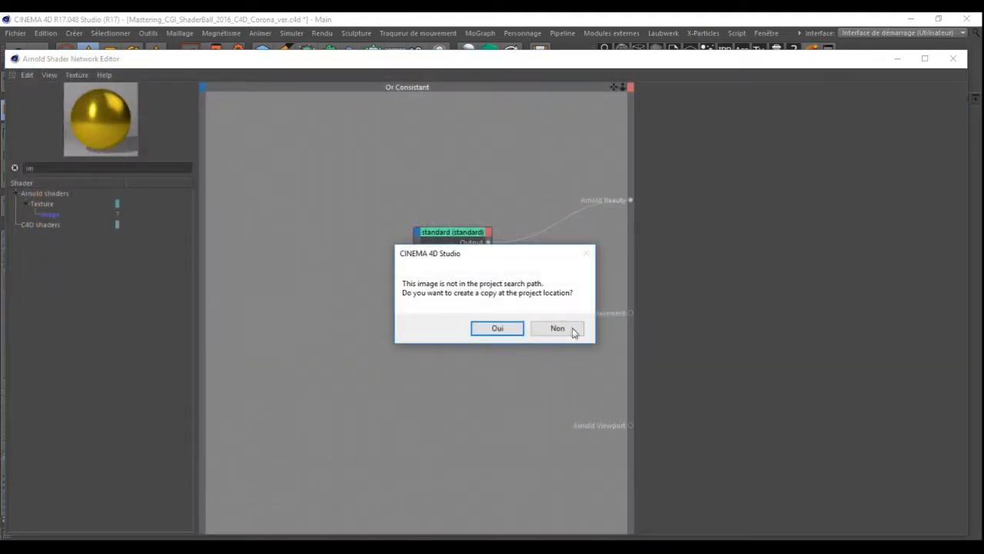
click(572, 330)
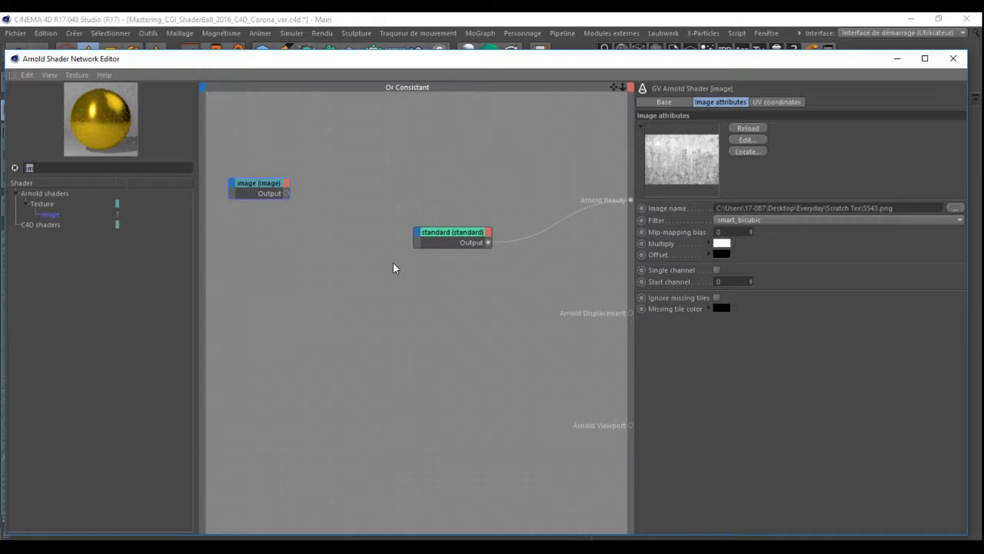
Add a ramp_float shader beside the image node and connect the image output to the ramp's Input
key(BackSpace)
key(BackSpace)
text(ramp)
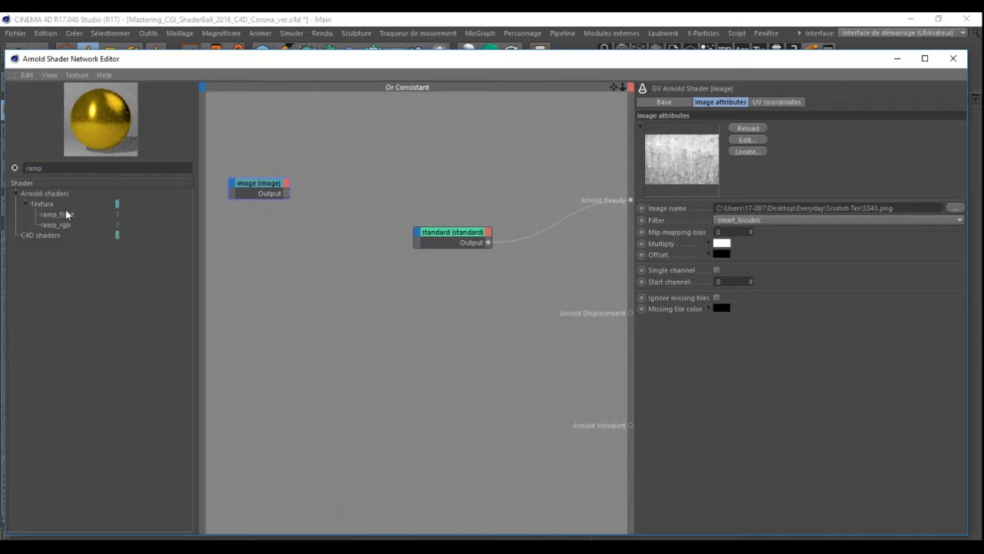
drag(67, 215, 326, 185)
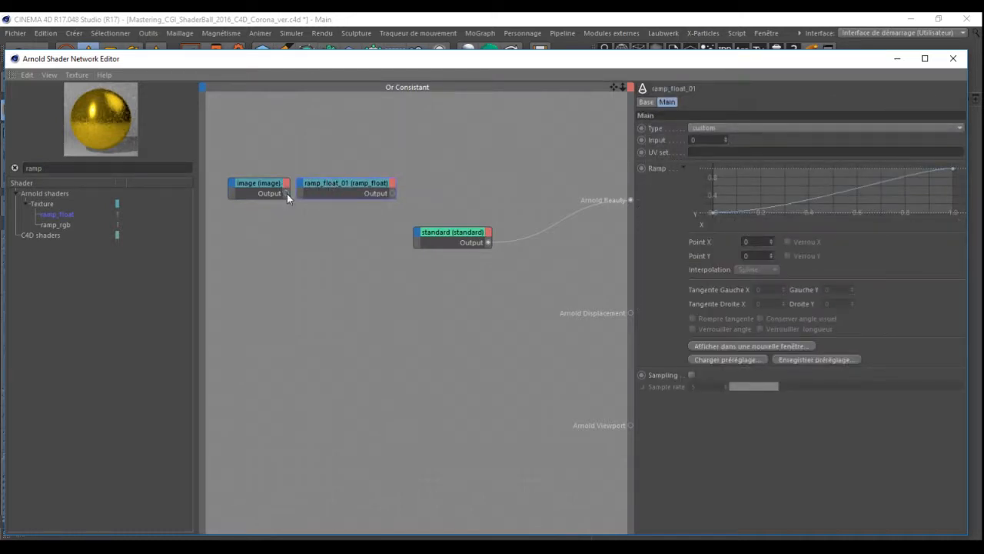
click(298, 182)
mouse_move(333, 189)
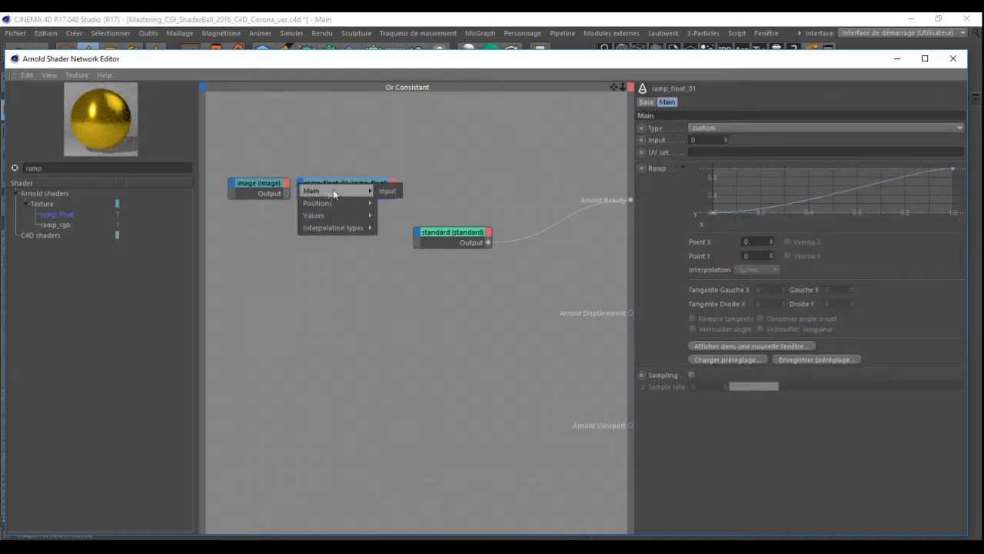
click(379, 193)
Connect the ramp_float output to the standard shader's Specular Weight, and space the nodes out
drag(392, 192, 417, 236)
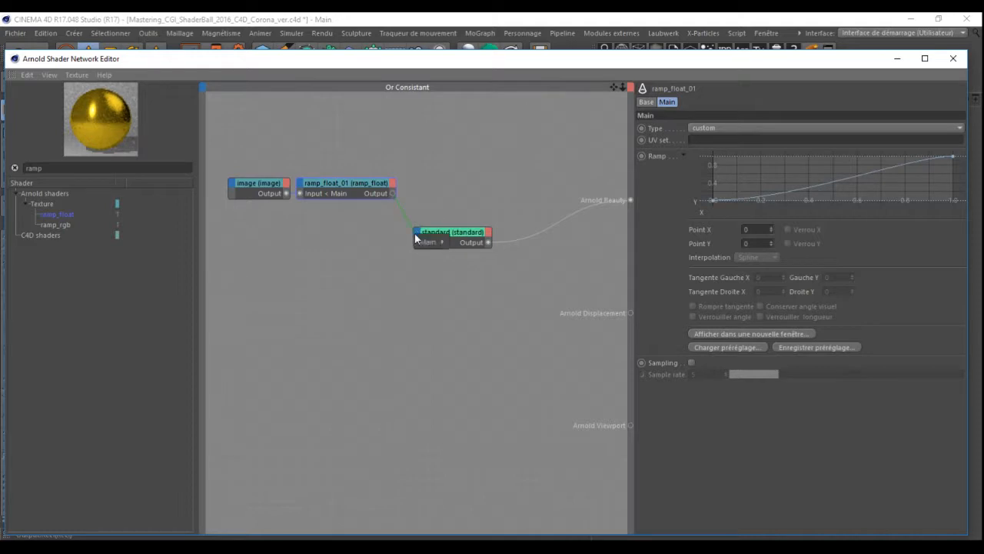
mouse_move(429, 242)
mouse_move(492, 256)
click(546, 266)
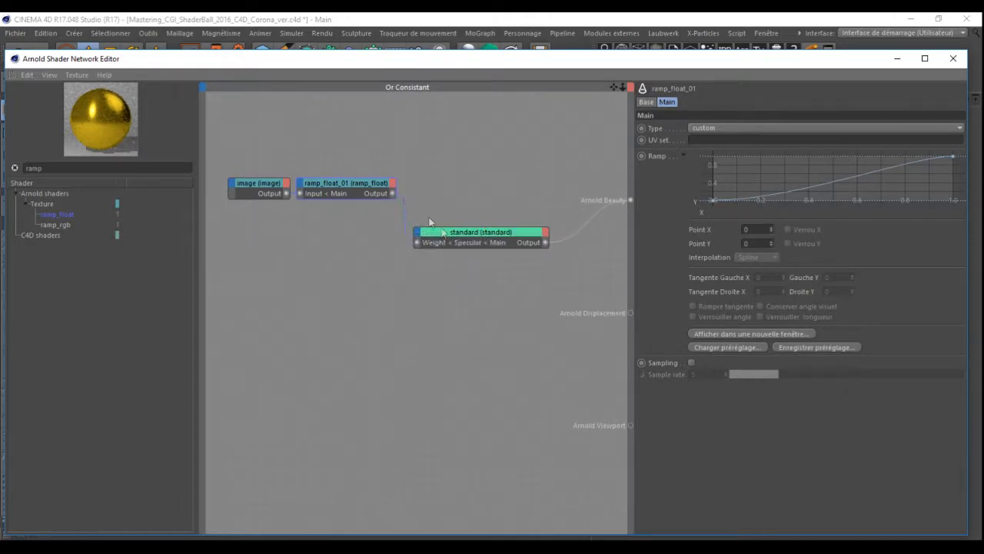
mouse_move(476, 241)
mouse_down()
mouse_move(515, 237)
mouse_move(496, 237)
mouse_up()
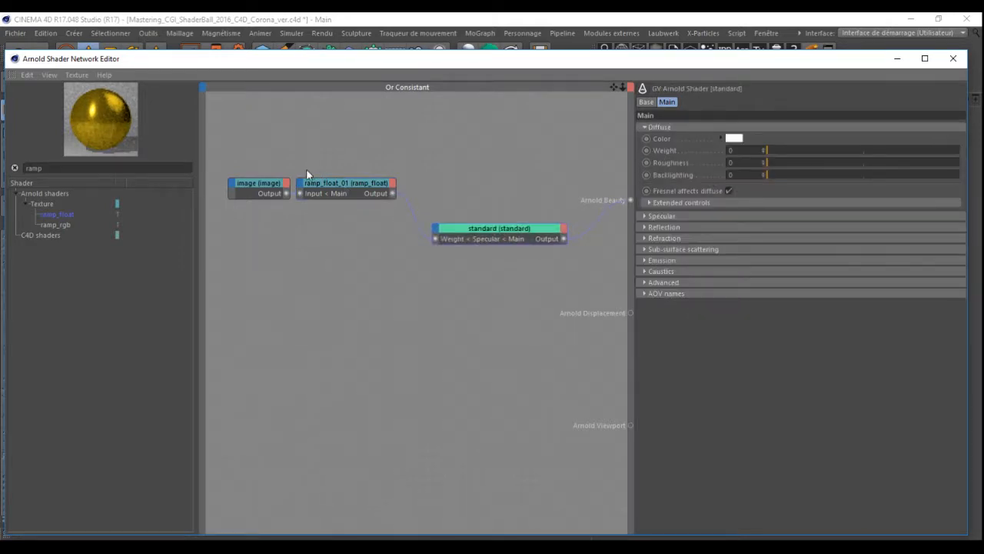
mouse_move(321, 181)
mouse_down()
mouse_move(345, 179)
mouse_move(336, 181)
mouse_up()
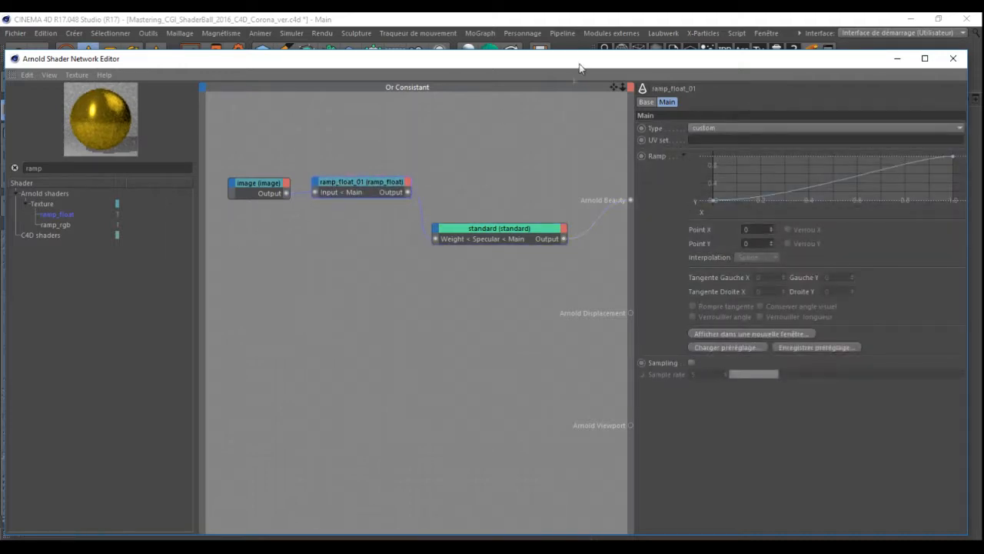
Check the ramp curve's end points, start an Arnold IPR render and place its window beside the network editor
drag(708, 59, 181, 44)
click(422, 143)
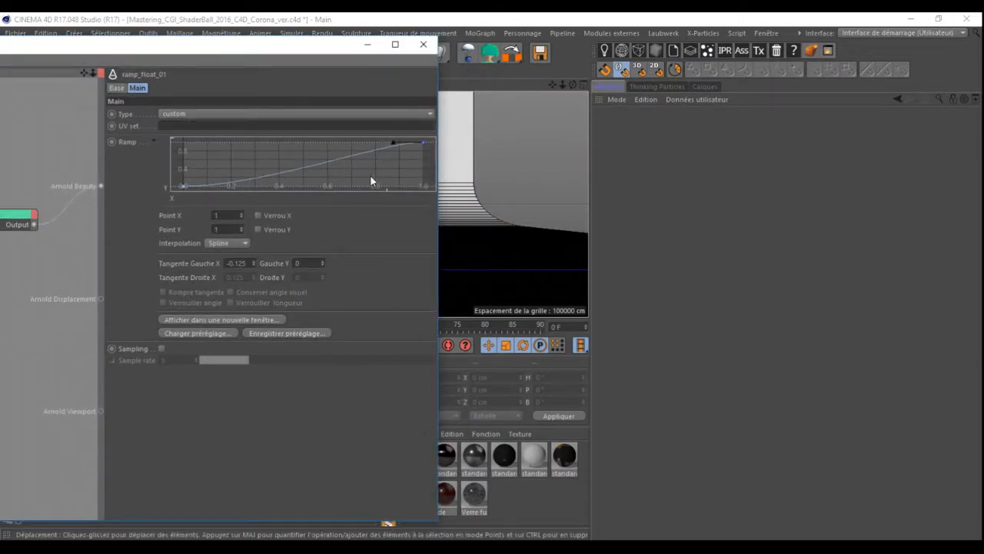
click(182, 186)
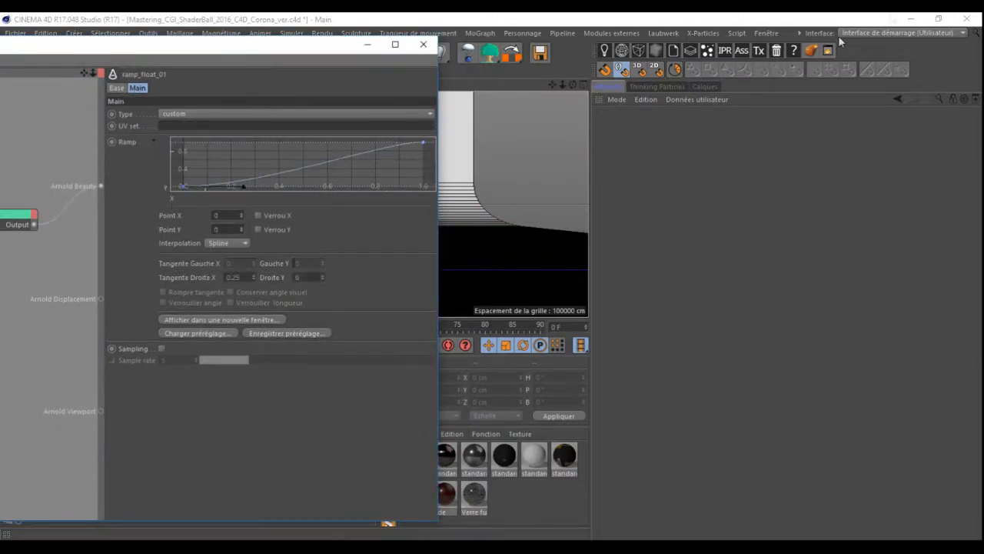
click(726, 51)
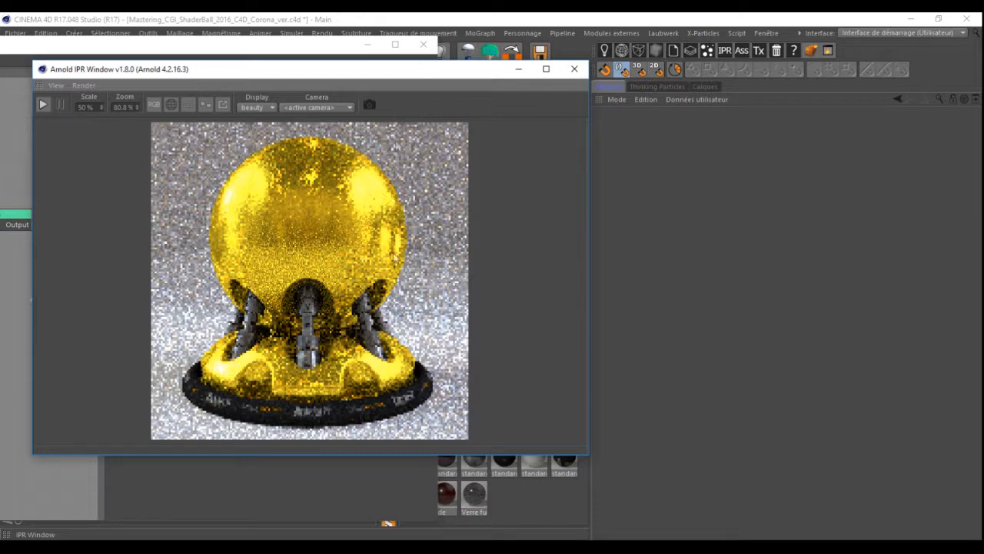
drag(252, 69, 571, 68)
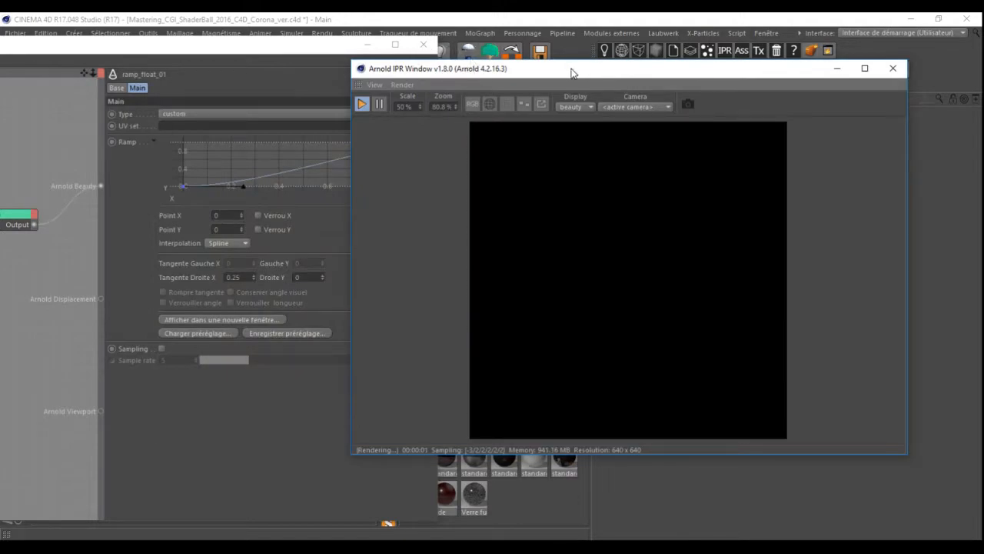
drag(570, 72, 681, 72)
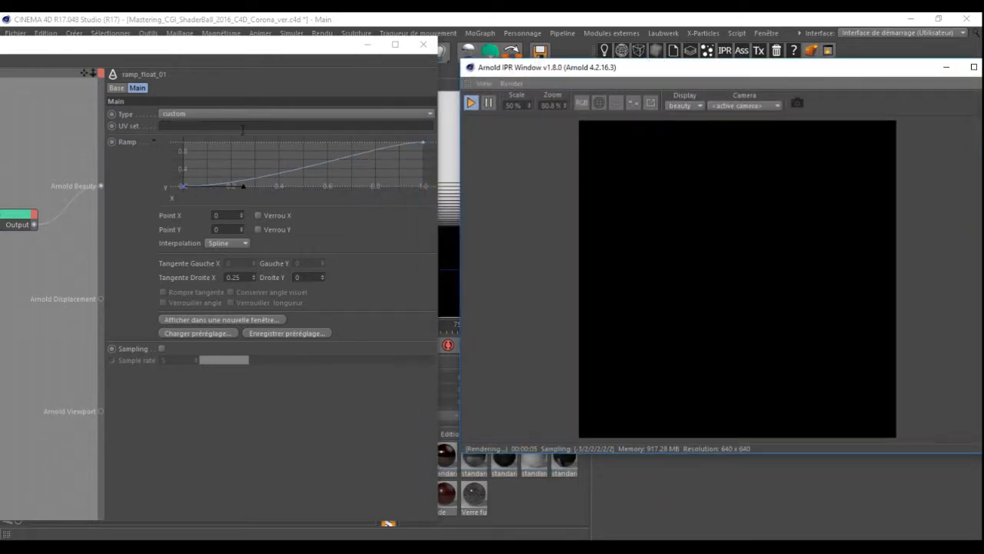
Connect the ramp_float output directly to Arnold Beauty to preview the scratch texture on the shader ball
drag(222, 49, 433, 68)
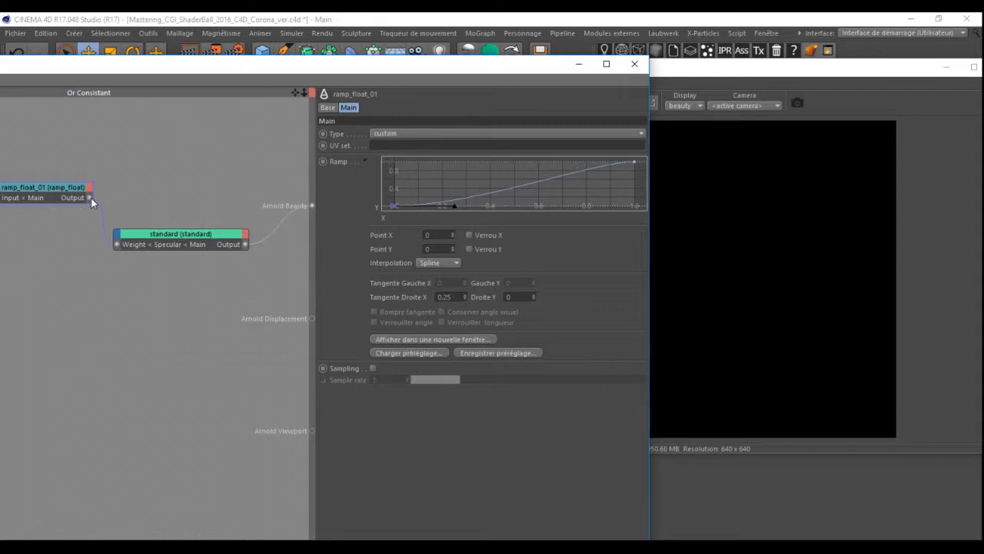
drag(90, 197, 312, 205)
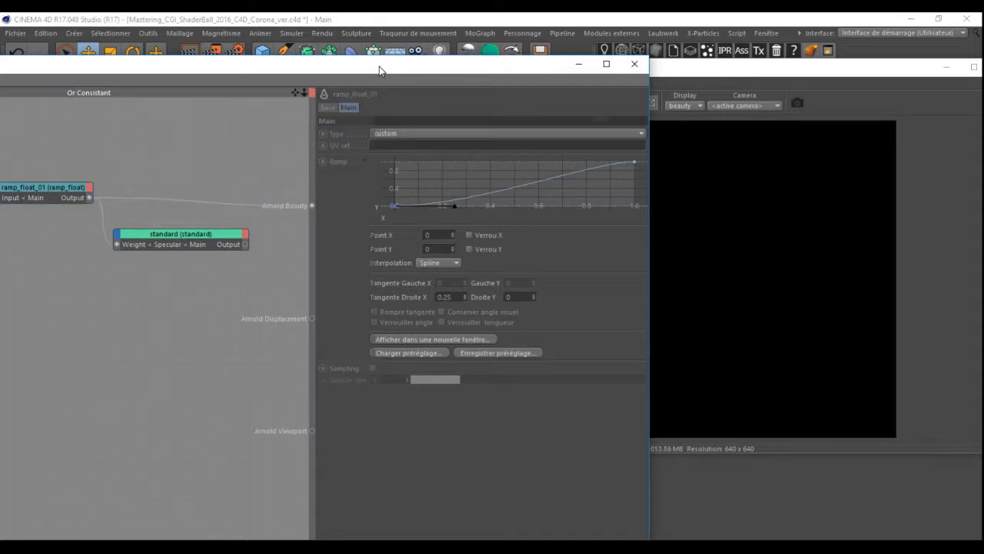
drag(379, 66, 375, 69)
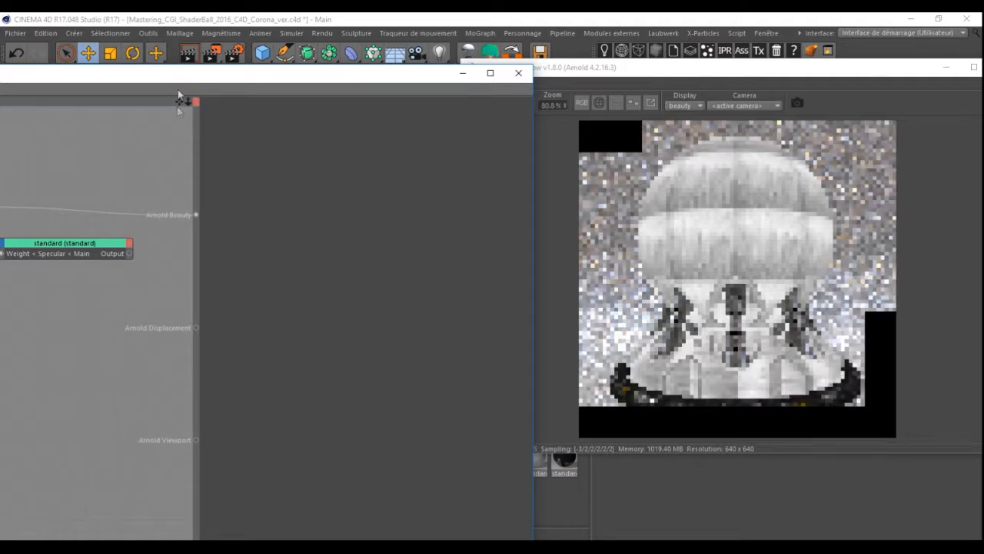
drag(161, 77, 388, 106)
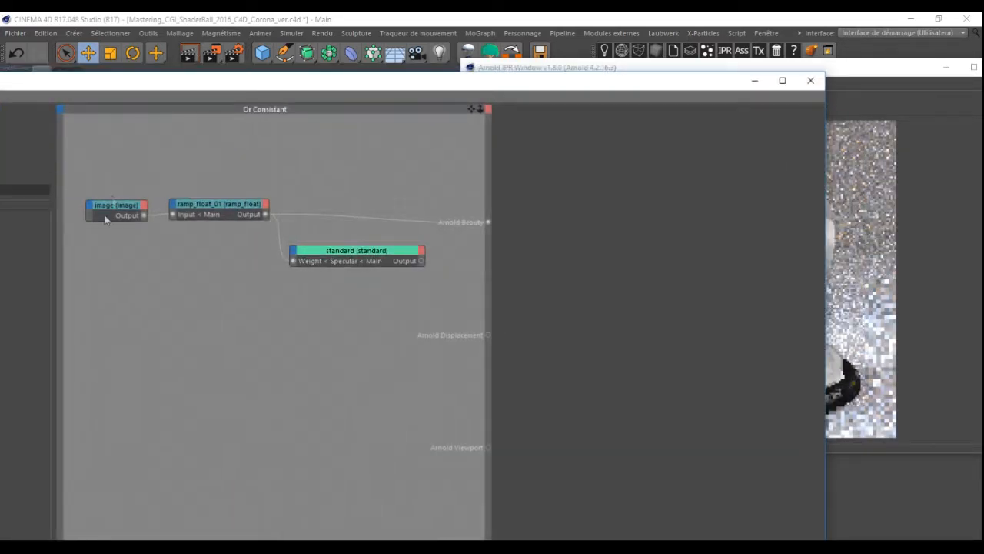
Set Scale U and Scale V in the image shader's UV coordinates to 0.5
click(116, 204)
drag(665, 80, 407, 75)
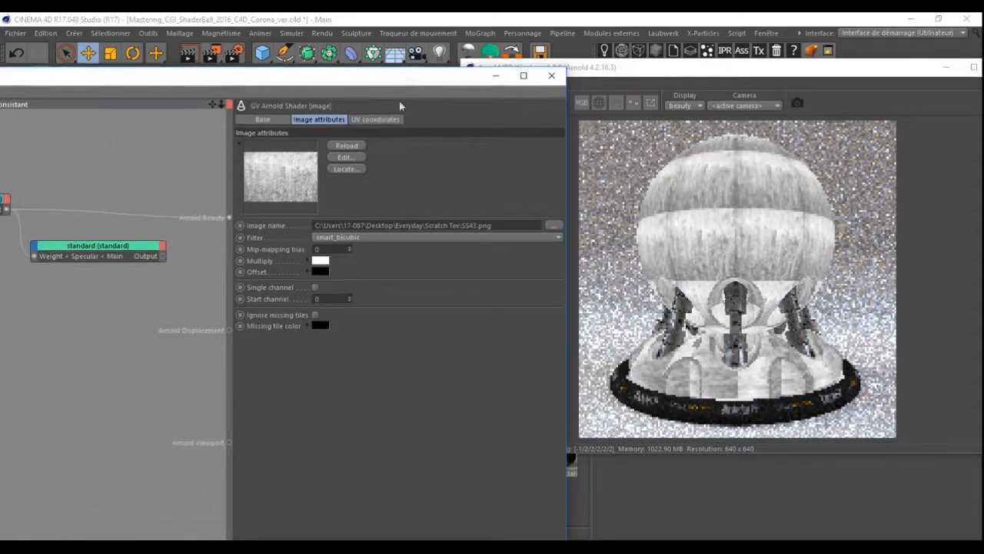
click(376, 119)
click(304, 201)
text(0.5)
key(Return)
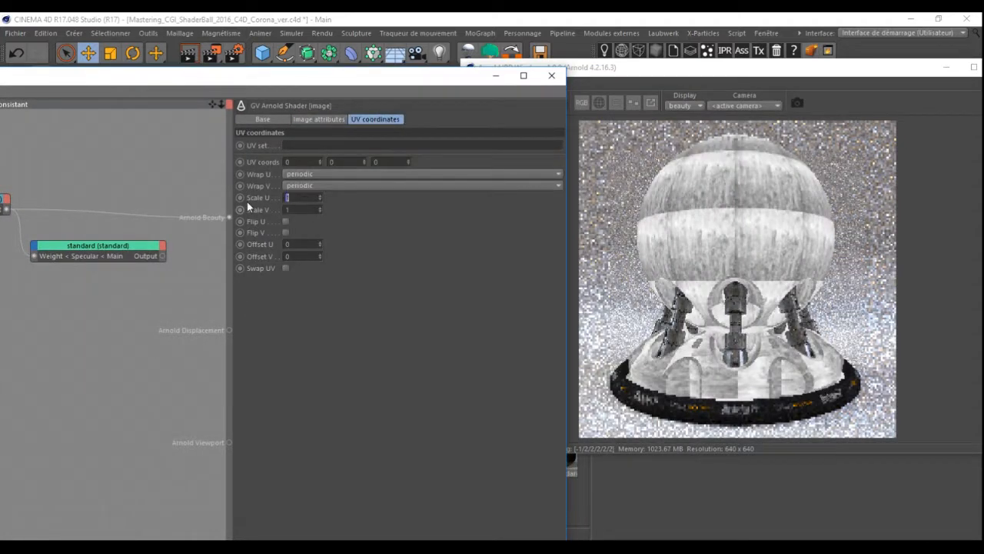
double_click(291, 209)
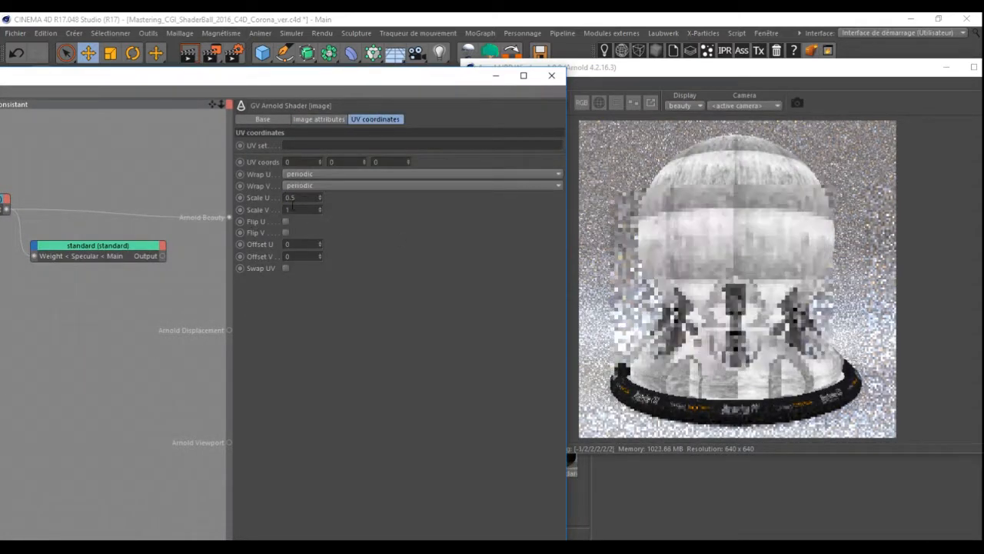
text(0.5)
key(Return)
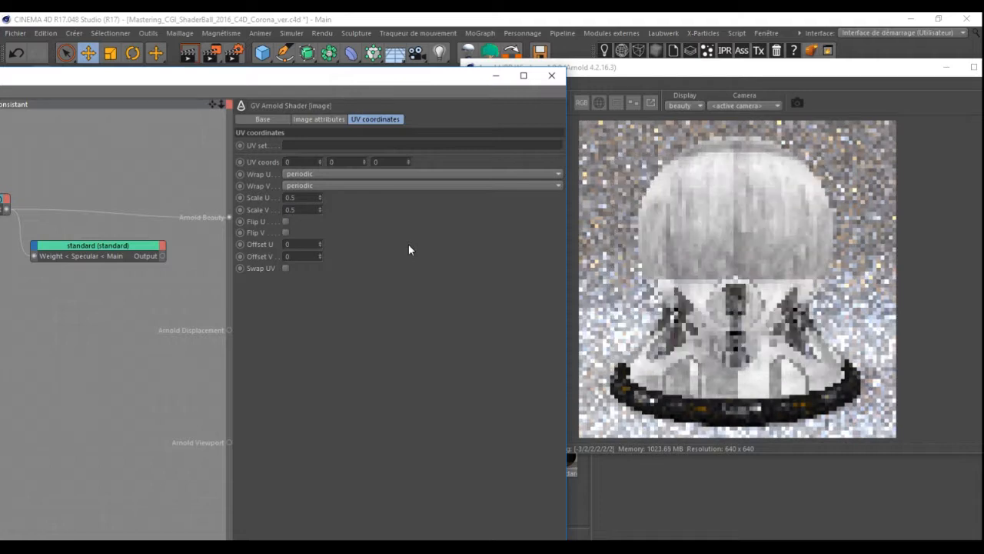
Set the image shader's Scale U and Scale V to 0.3
double_click(274, 201)
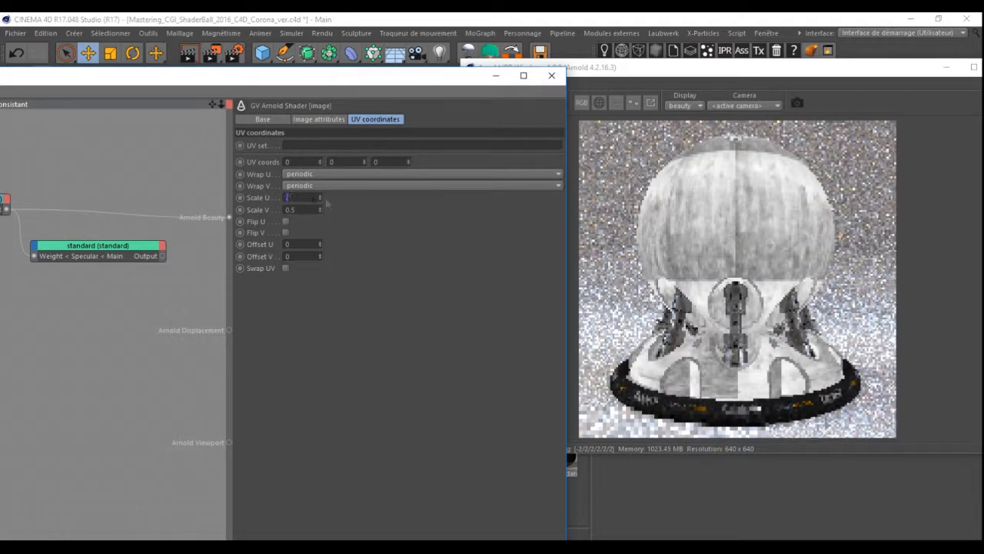
text(0.3)
key(Tab)
text(0.3)
key(Return)
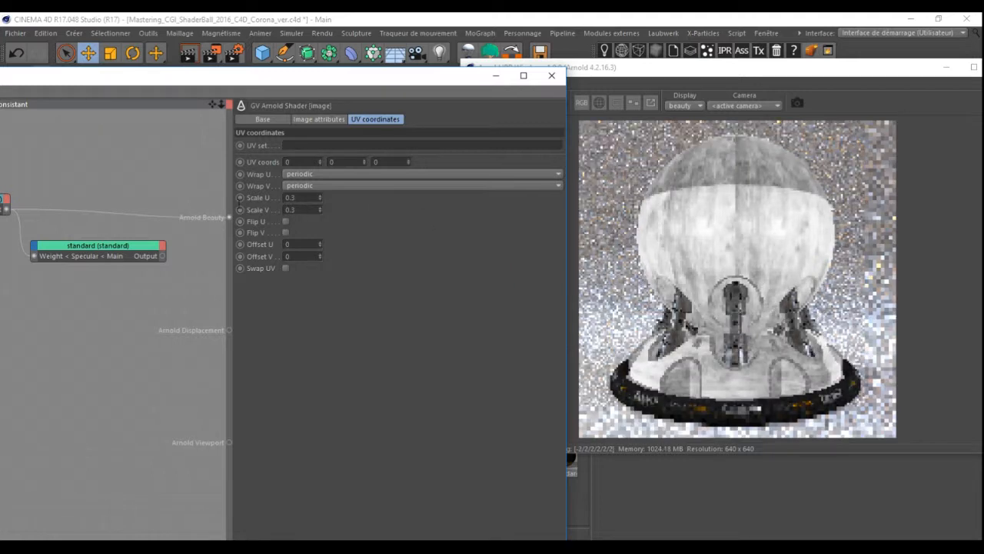
Set the image shader's Scale U and Scale V to 0.2, and enable Flip V
double_click(267, 199)
text(0.2)
key(Tab)
text(0.2)
key(Return)
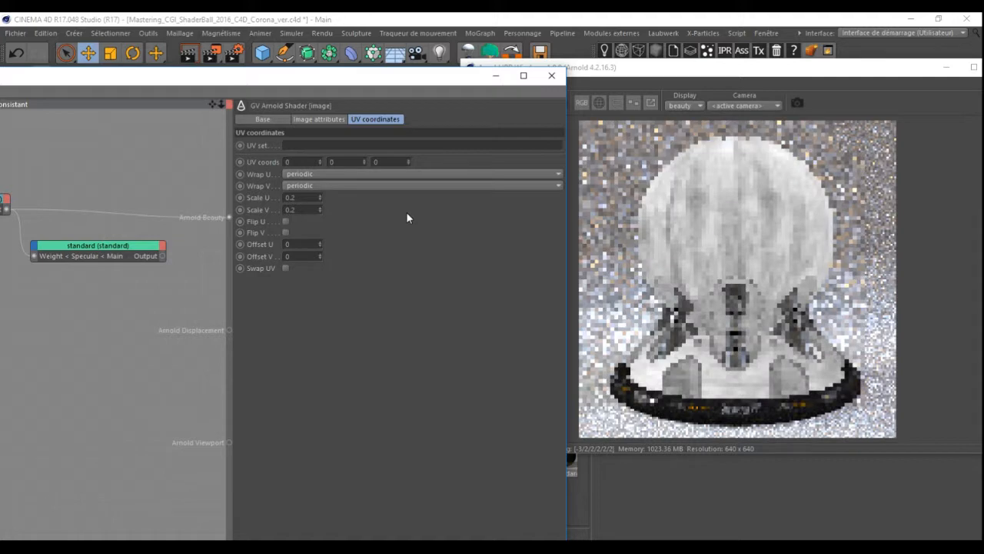
click(283, 232)
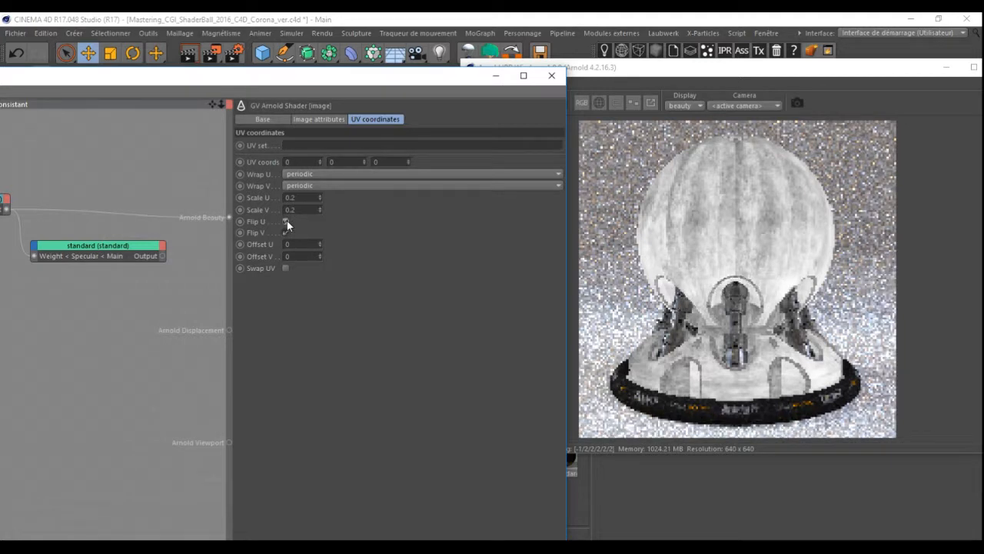
Enable Flip U and set Offset U to 0.03 in the image shader's UV coordinates, and close the shader network
click(285, 221)
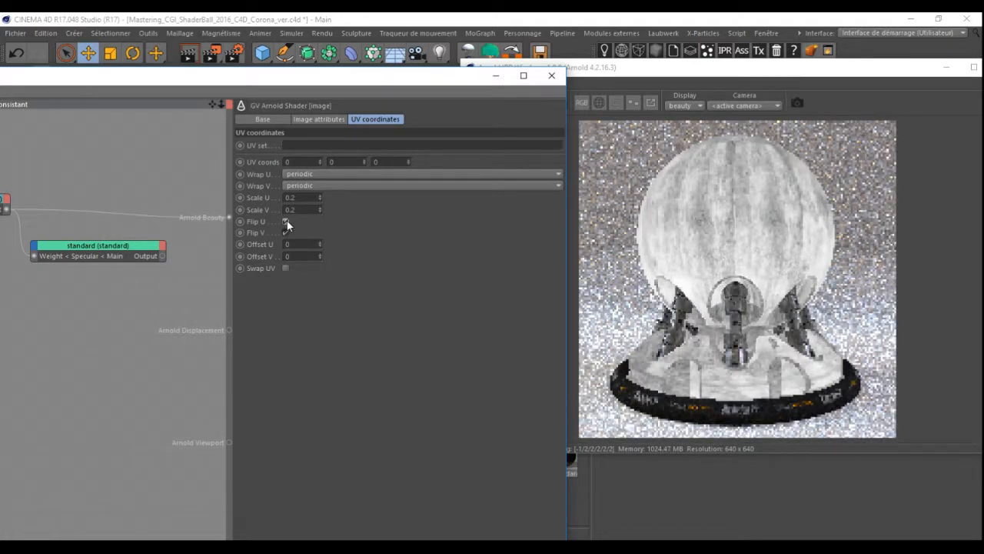
click(320, 241)
click(320, 241)
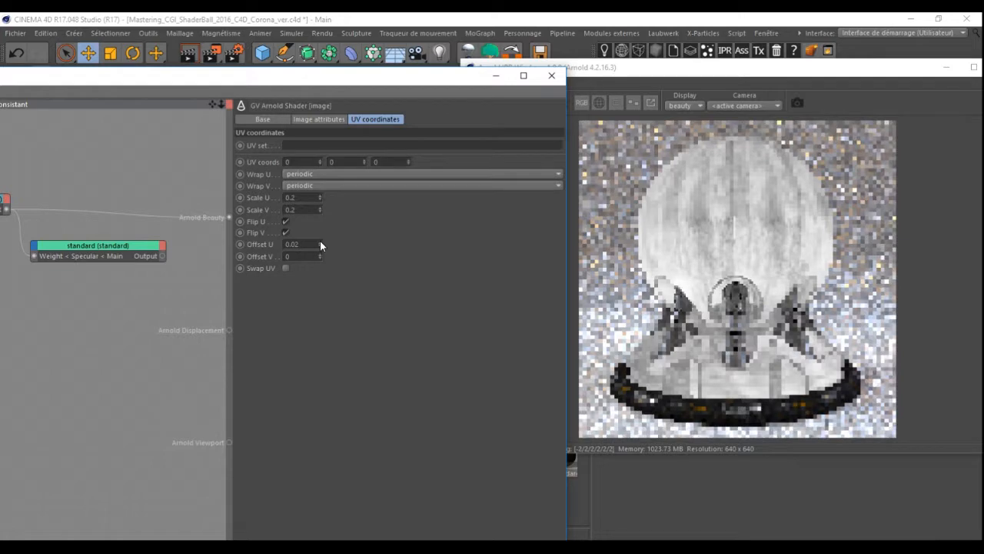
click(320, 241)
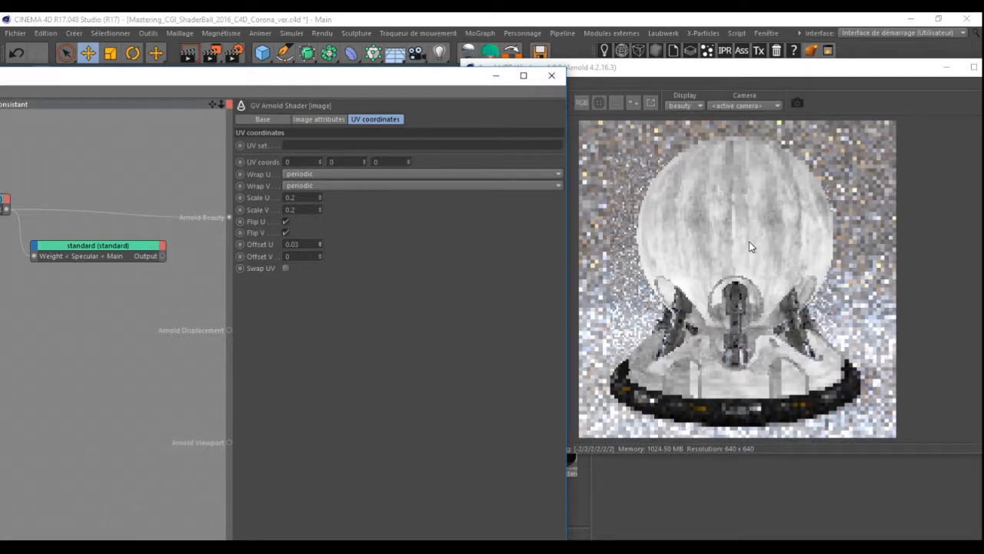
click(554, 77)
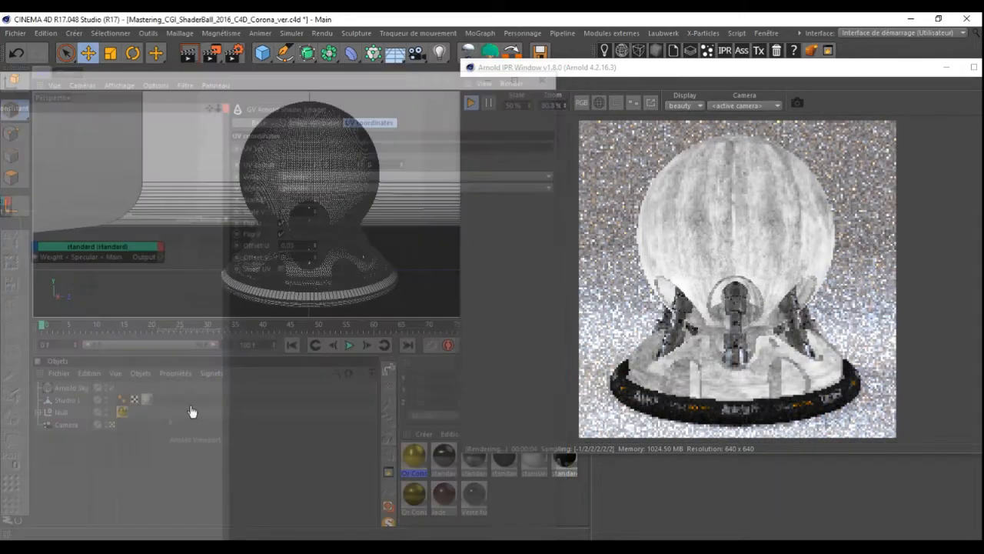
Set the projection type of the Null object's Or Consistant texture tag to Cubique
click(124, 416)
drag(786, 71, 359, 89)
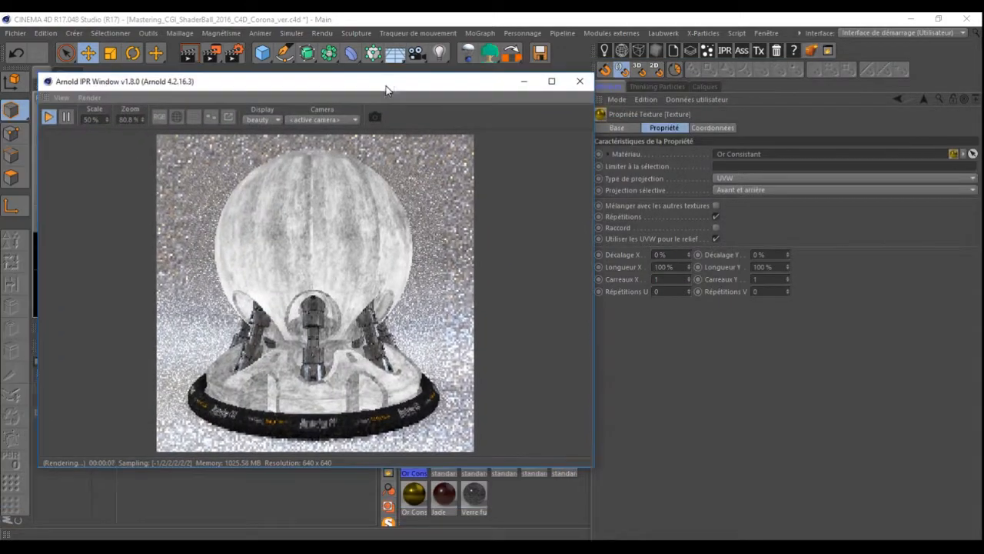
click(762, 178)
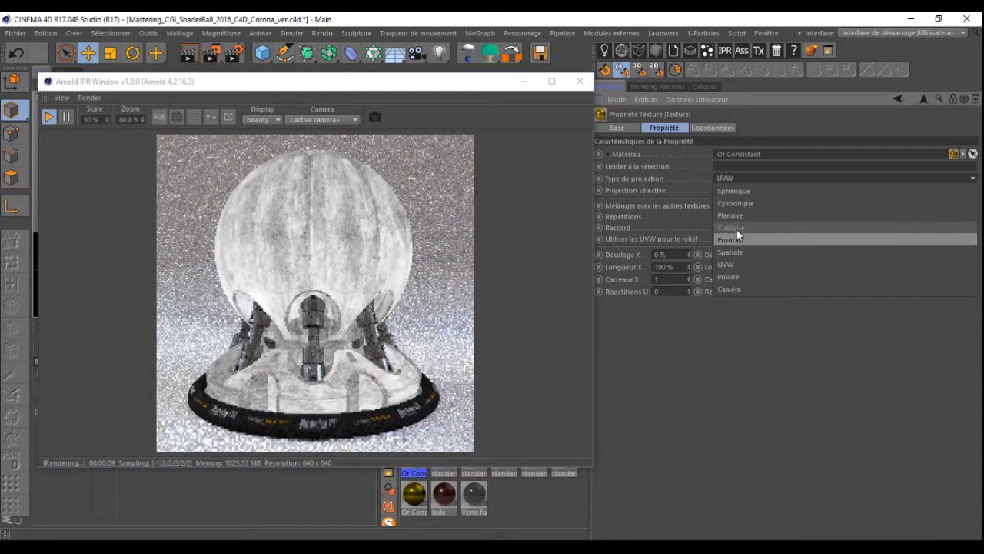
click(729, 227)
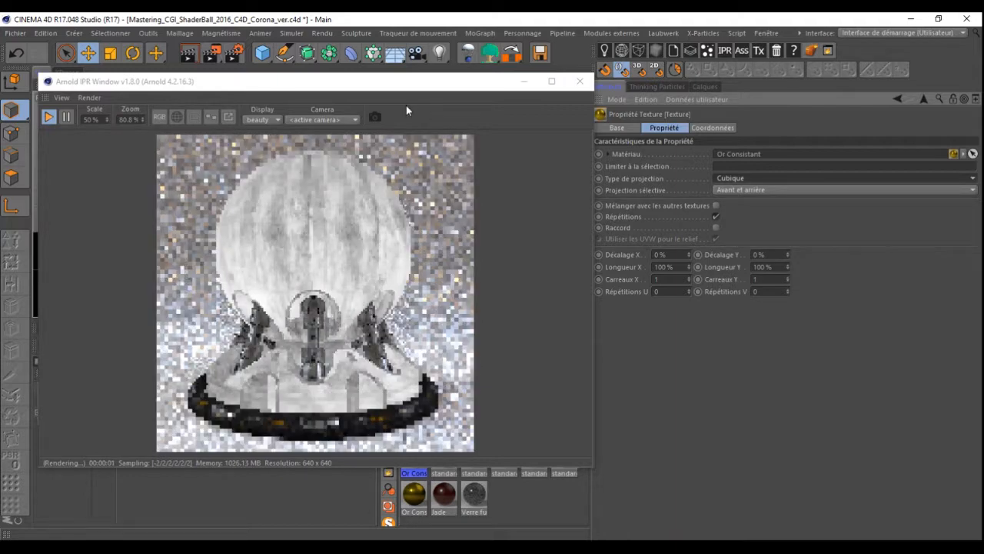
click(381, 87)
drag(380, 91, 625, 75)
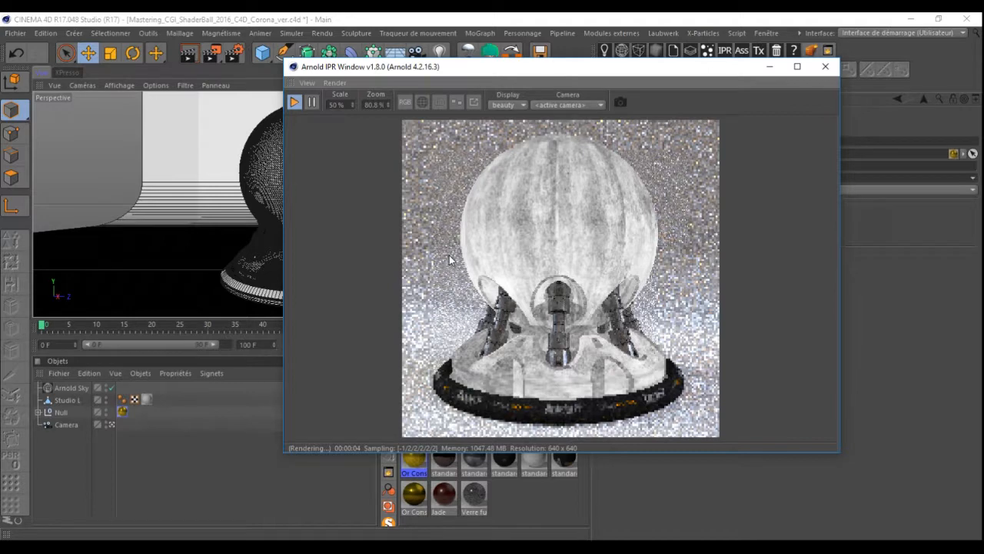
Reopen the Or Consistant shader network and raise the start point of ramp_float_01's curve to Y 0.5
click(414, 461)
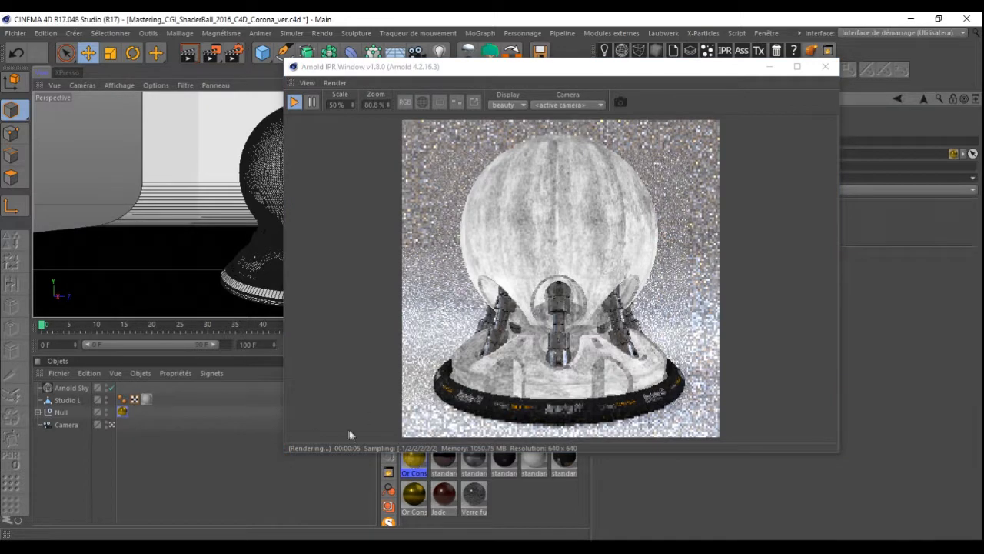
double_click(416, 465)
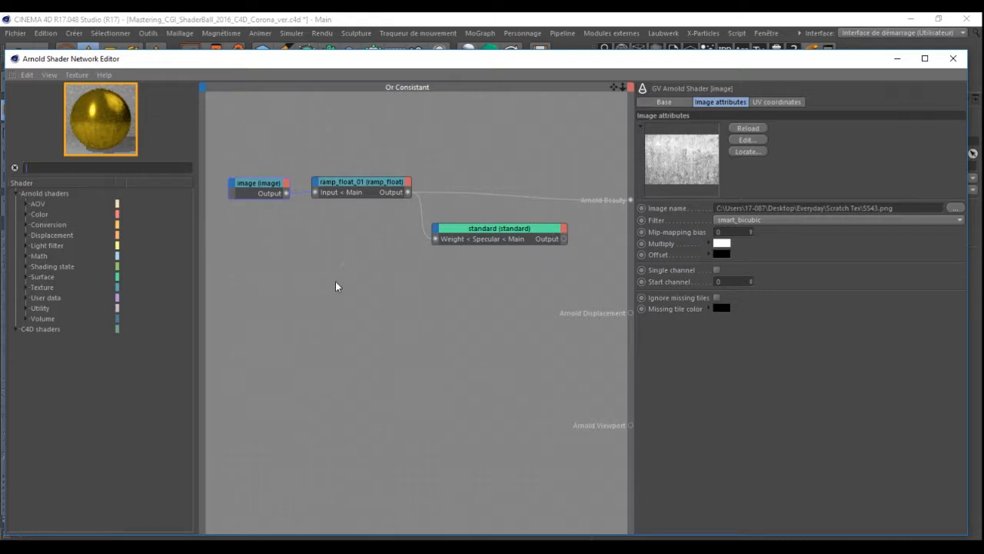
click(359, 183)
drag(769, 63, 304, 57)
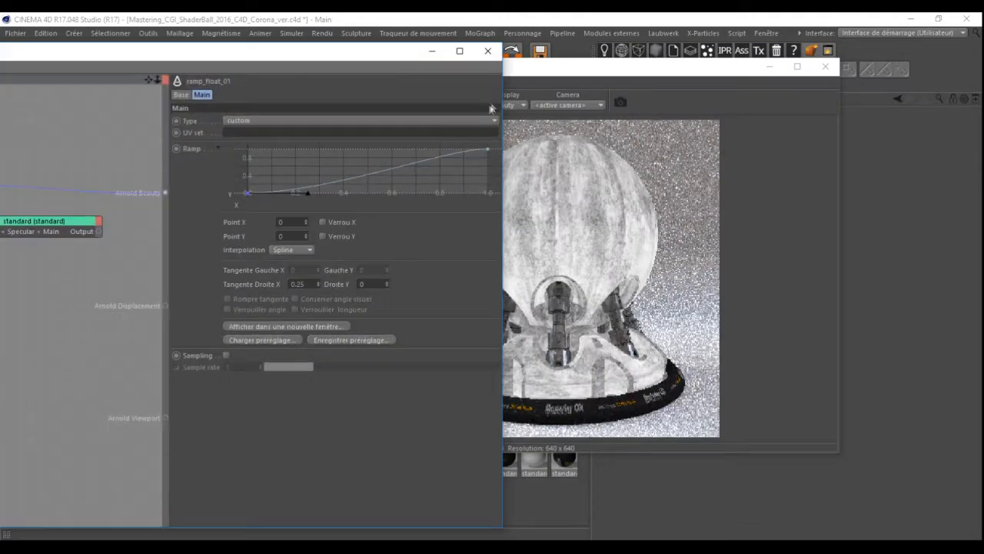
drag(247, 198, 240, 168)
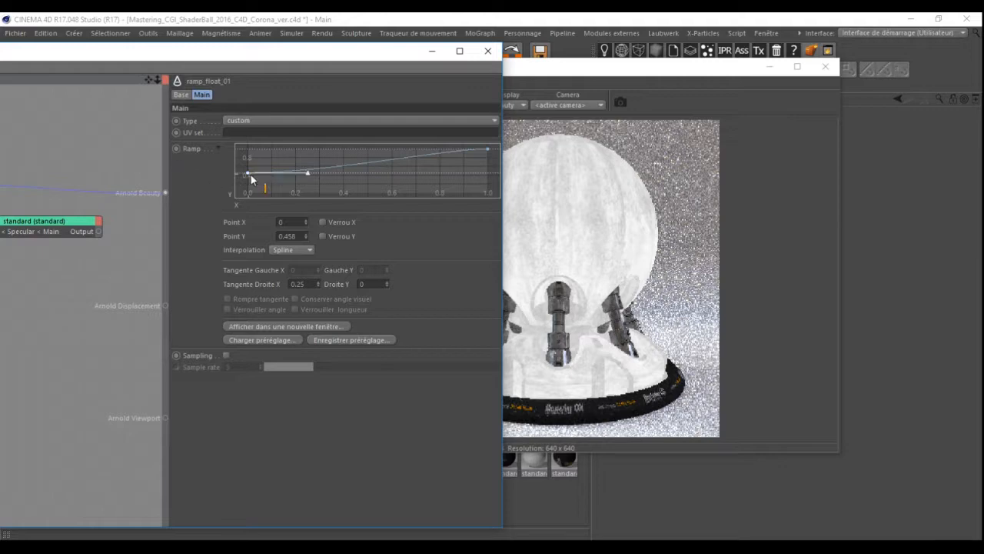
drag(246, 172, 244, 171)
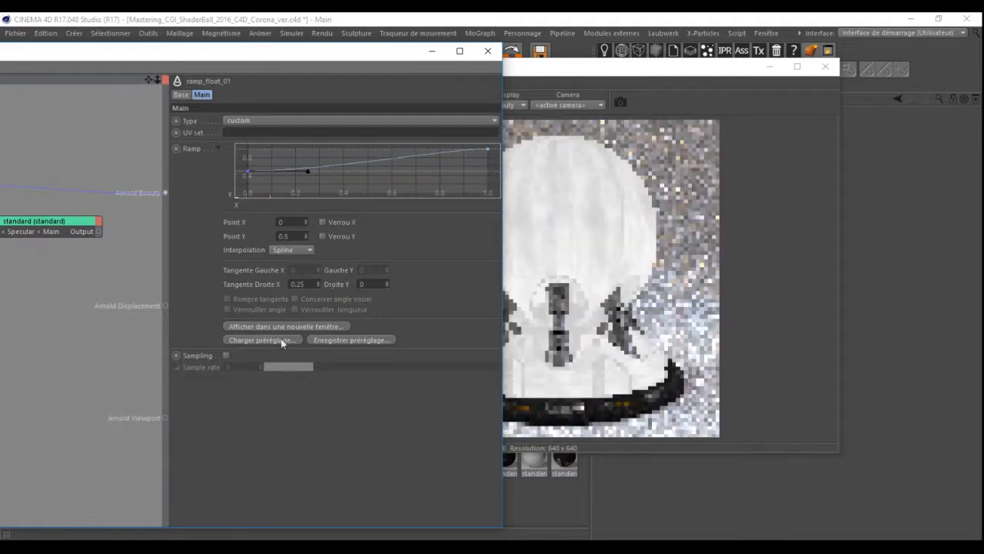
Reconnect the standard shader's output to Arnold Beauty and limit the IPR render to a small region on the sphere's right side
drag(259, 59, 417, 136)
drag(237, 301, 176, 362)
key(alt+w)
key(v)
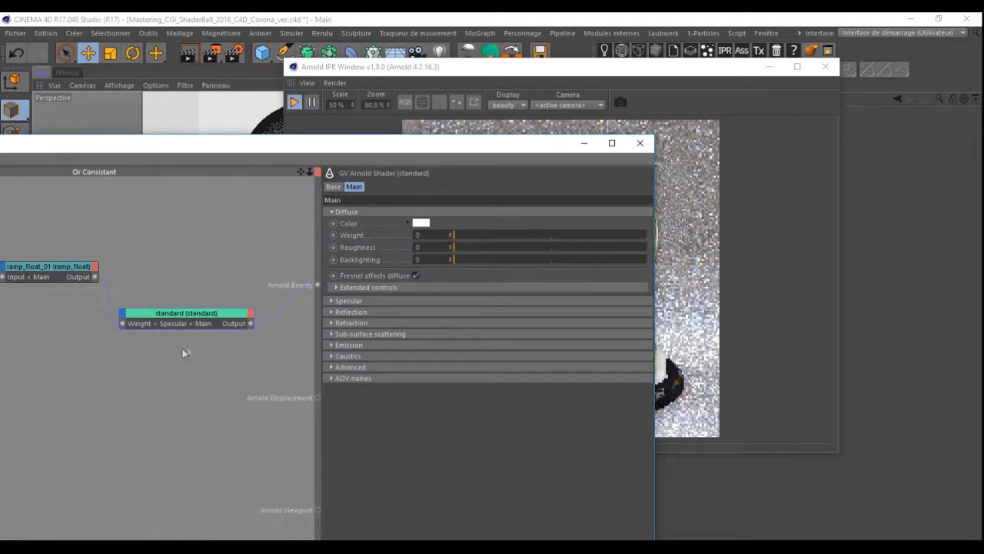
drag(557, 150, 354, 138)
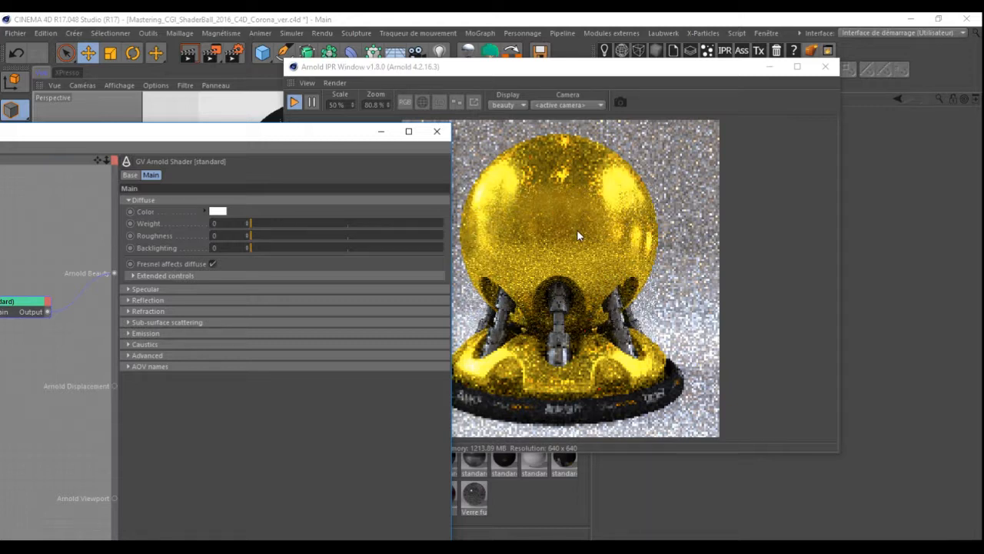
click(440, 102)
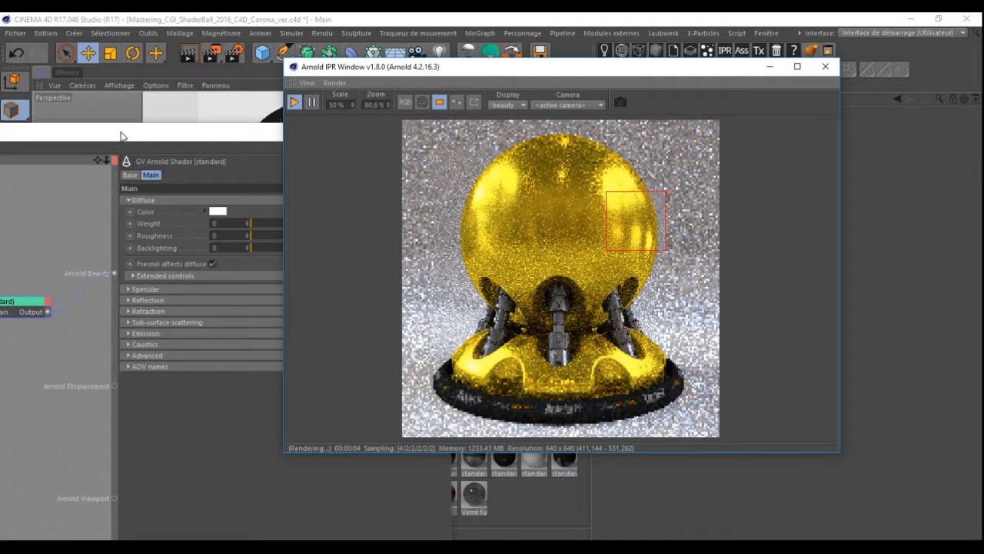
Lower the start point of ramp_float_01's curve to about Y 0.264
drag(120, 133, 506, 144)
drag(219, 310, 219, 311)
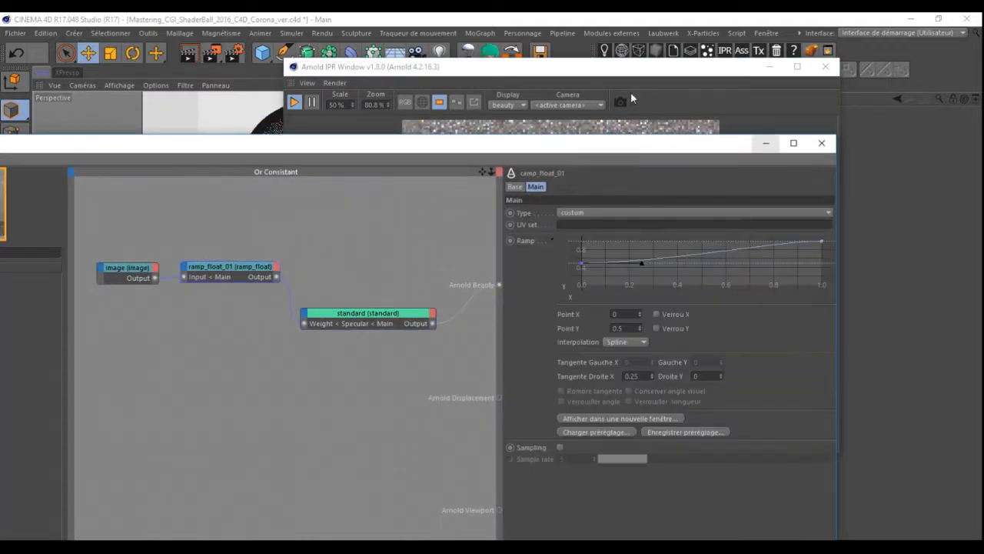
drag(651, 143, 226, 110)
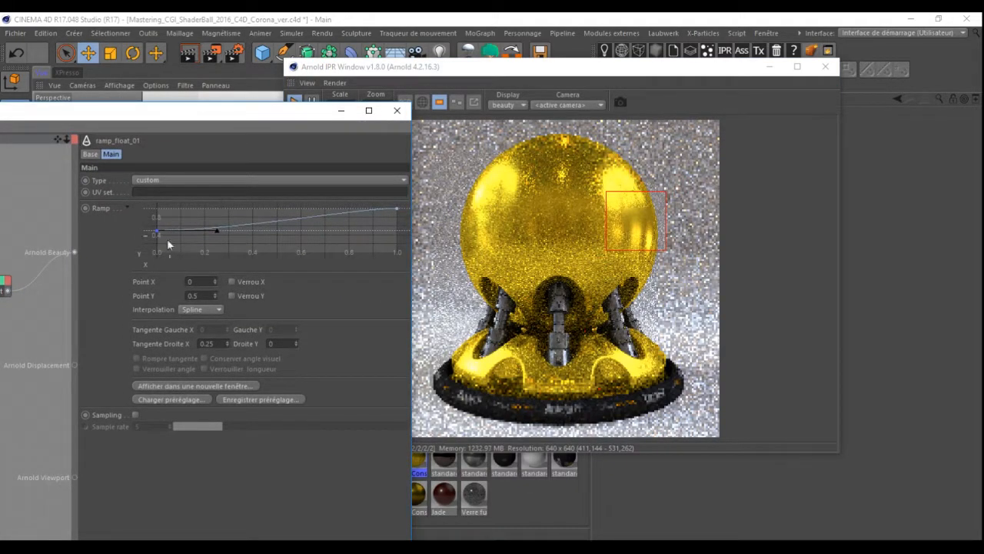
drag(157, 230, 153, 243)
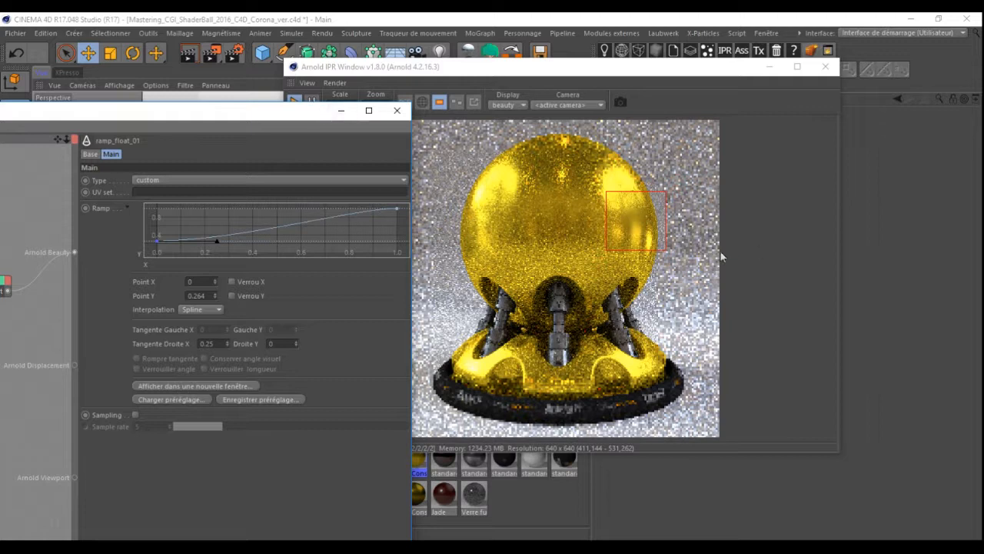
click(605, 235)
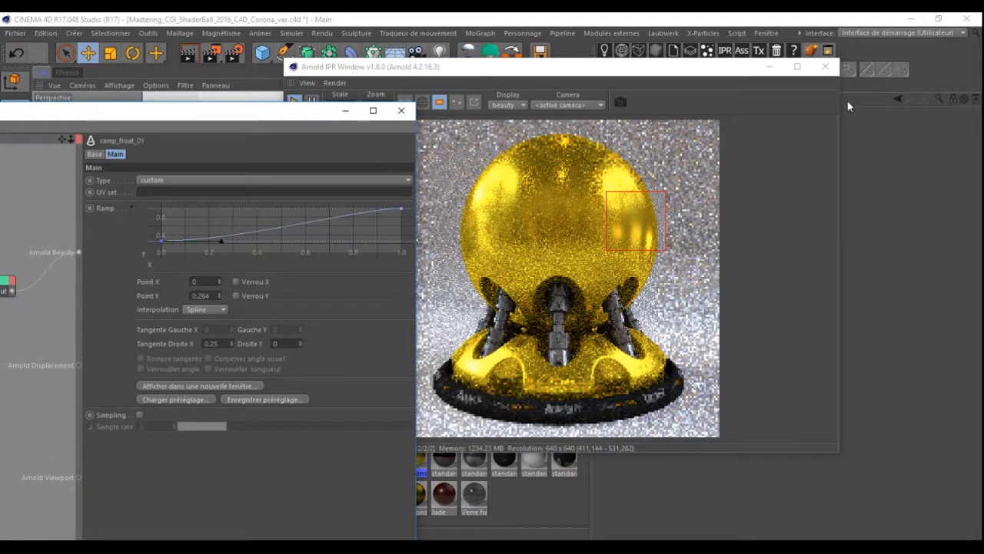
Add a second image shader to the network using the SS42 scratch texture, without copying it to the project location
drag(247, 115, 658, 87)
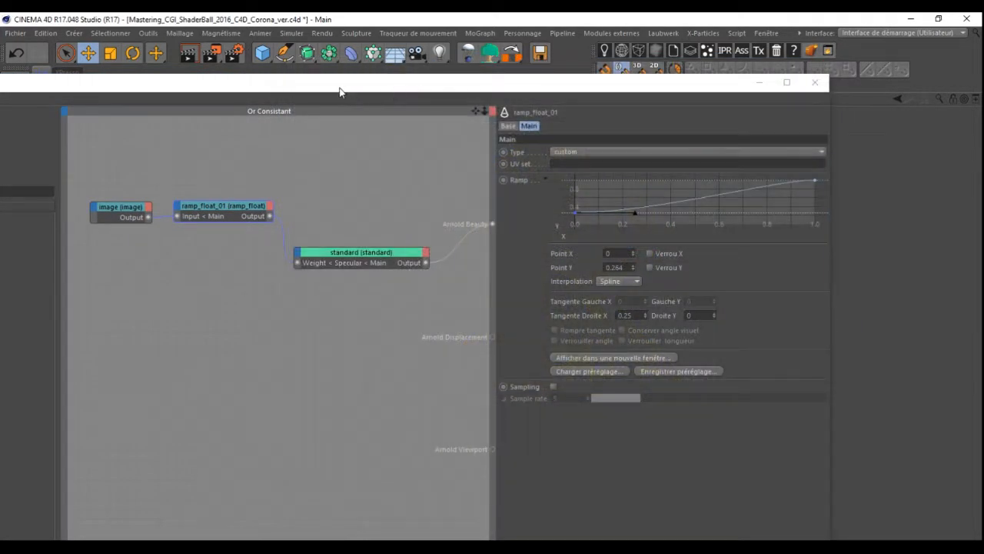
double_click(340, 85)
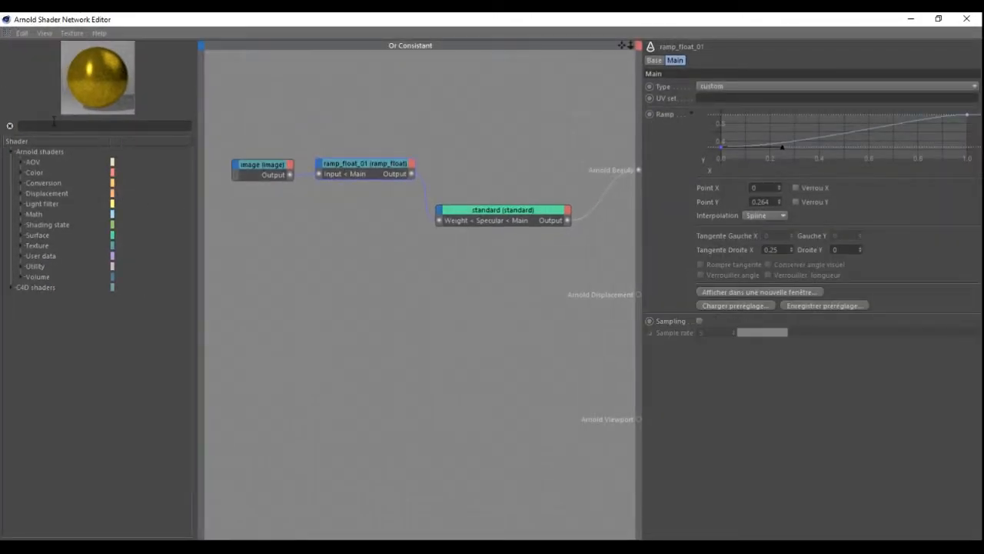
click(56, 120)
text(im)
drag(46, 172, 282, 224)
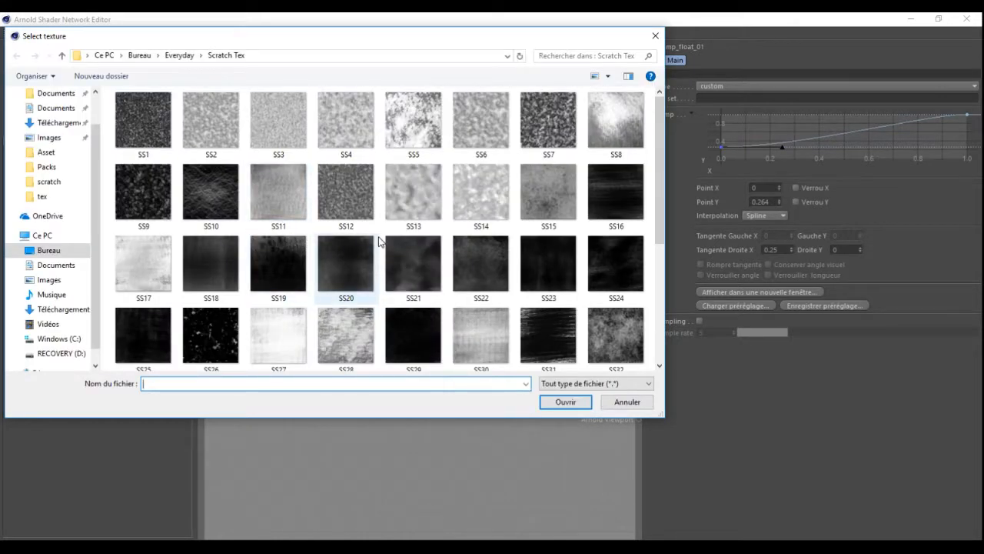
scroll(379, 243, down, 3)
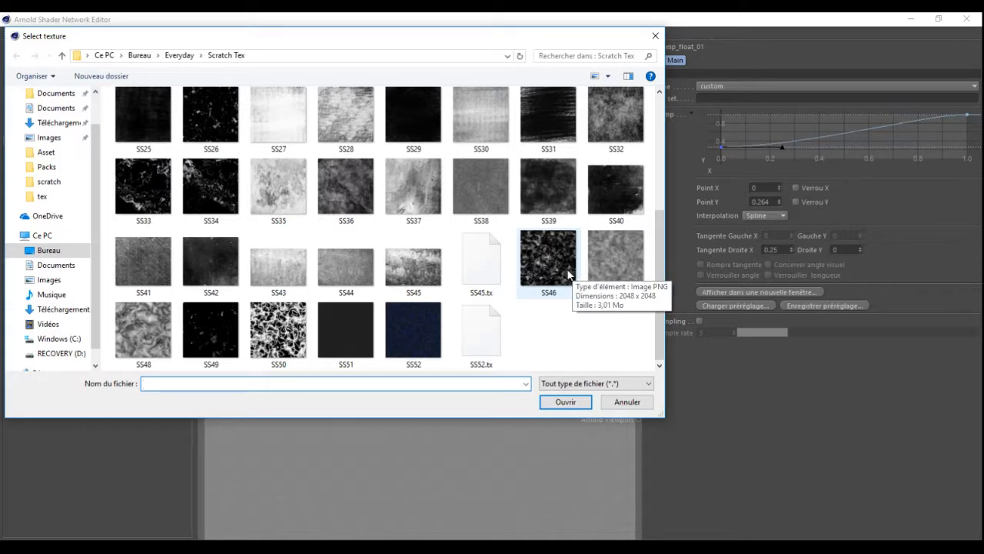
click(193, 270)
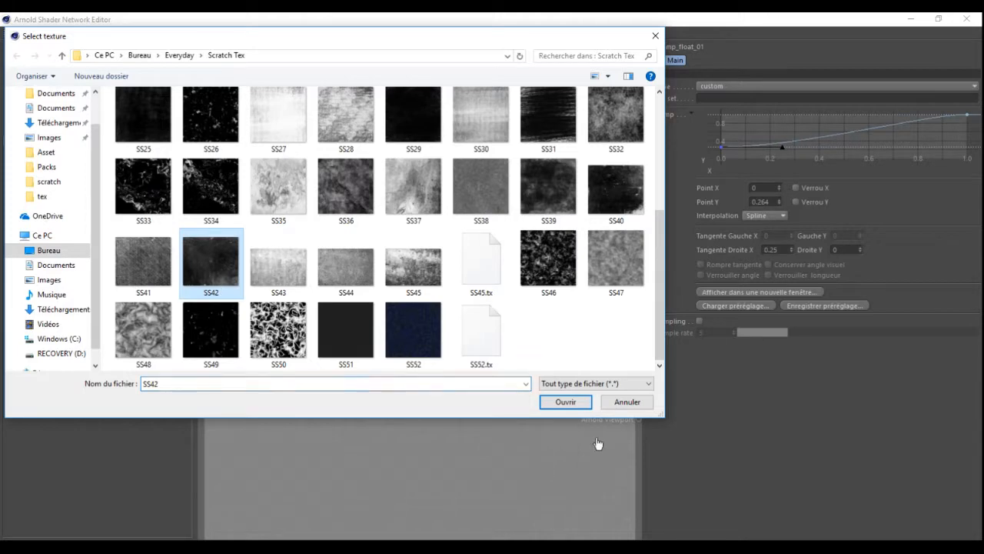
click(566, 401)
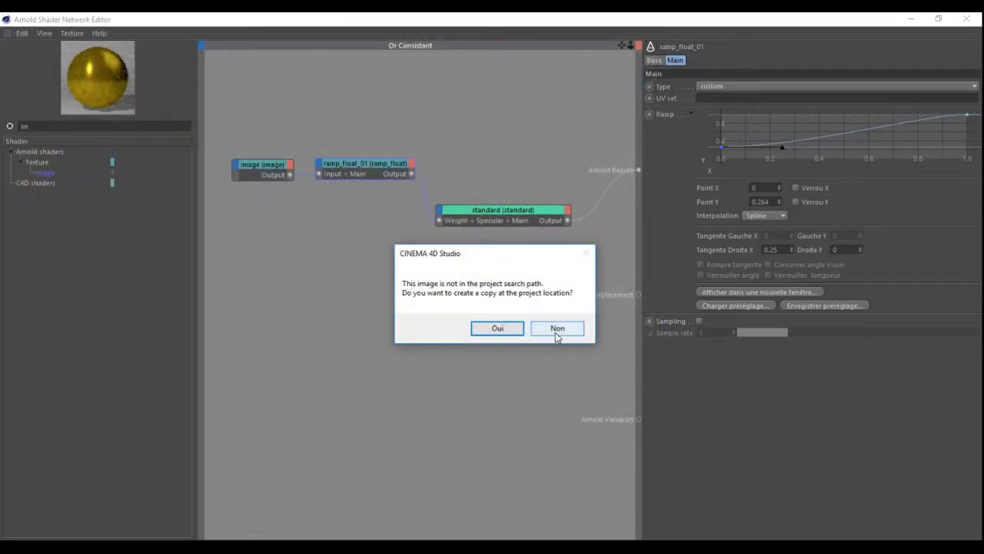
click(557, 328)
Duplicate the ramp_float shader, feed it from image_01, and connect its output to the standard shader's Specular Roughness
ctrl+drag(329, 168, 375, 217)
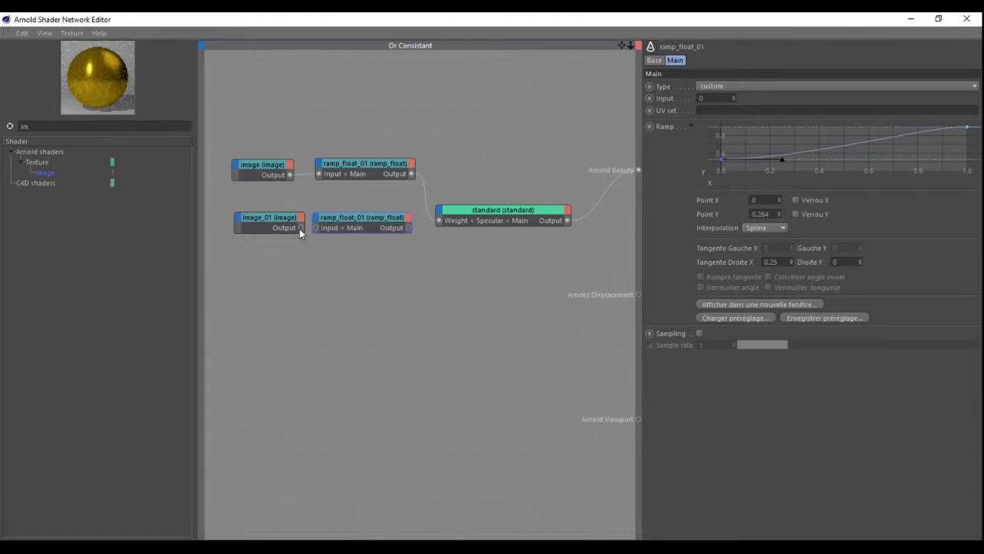
drag(316, 227, 316, 228)
drag(409, 228, 442, 212)
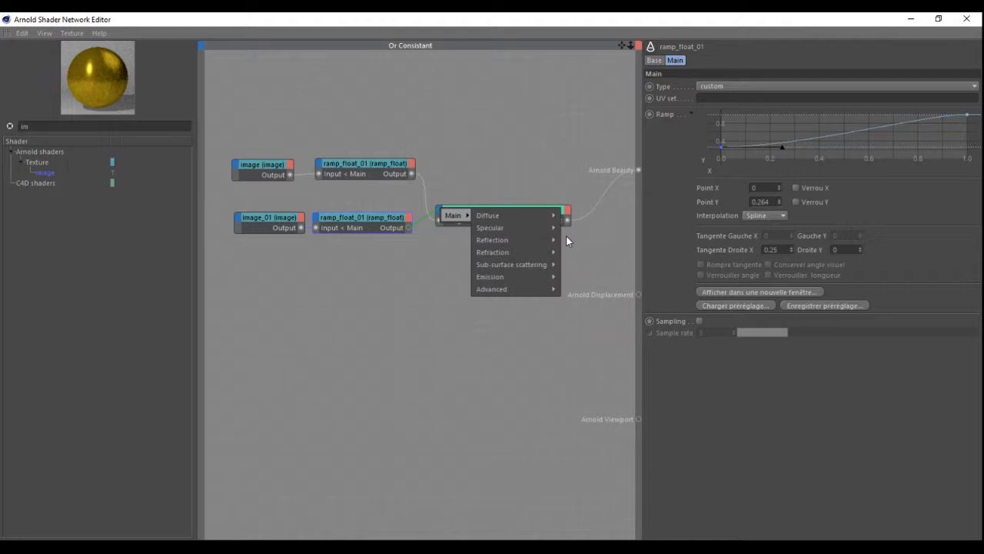
mouse_move(552, 229)
click(586, 240)
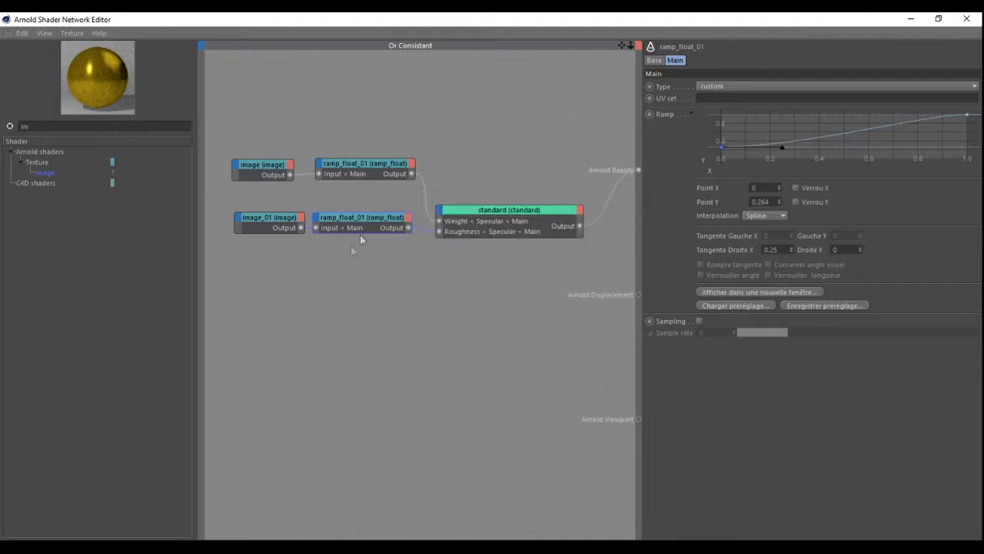
Flatten the roughness ramp's curve, moving its end point to about Y 0.313 and its start point to about Y 0.056
drag(711, 24, 274, 48)
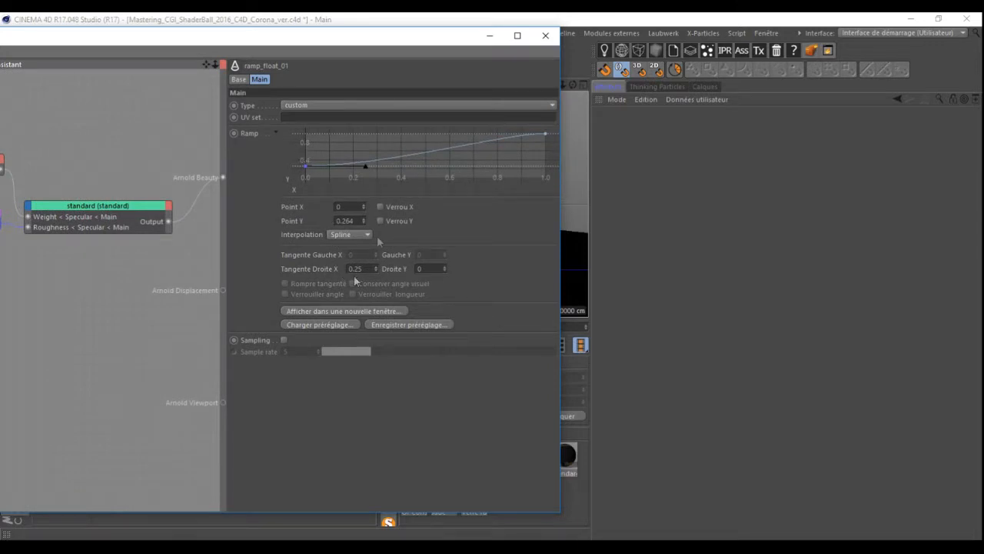
click(333, 310)
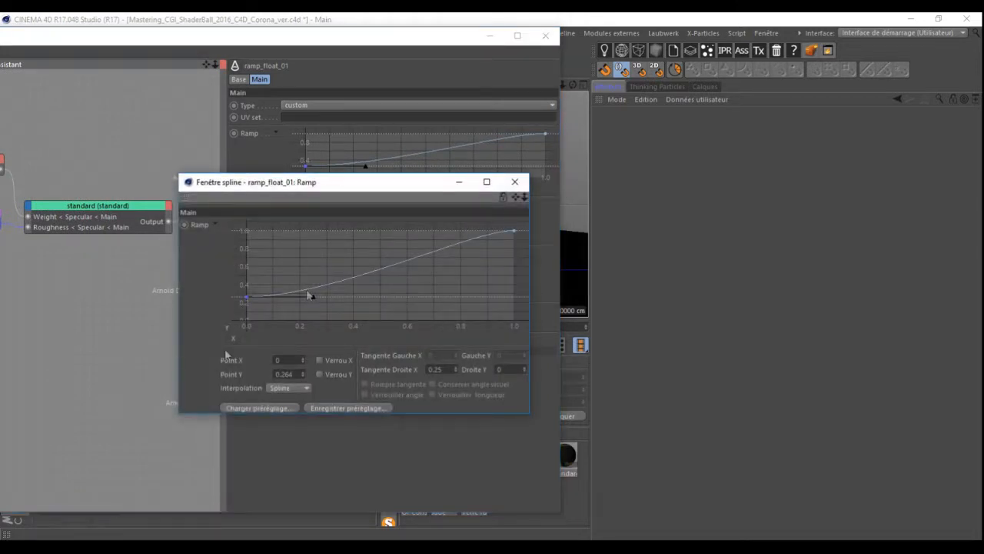
click(486, 181)
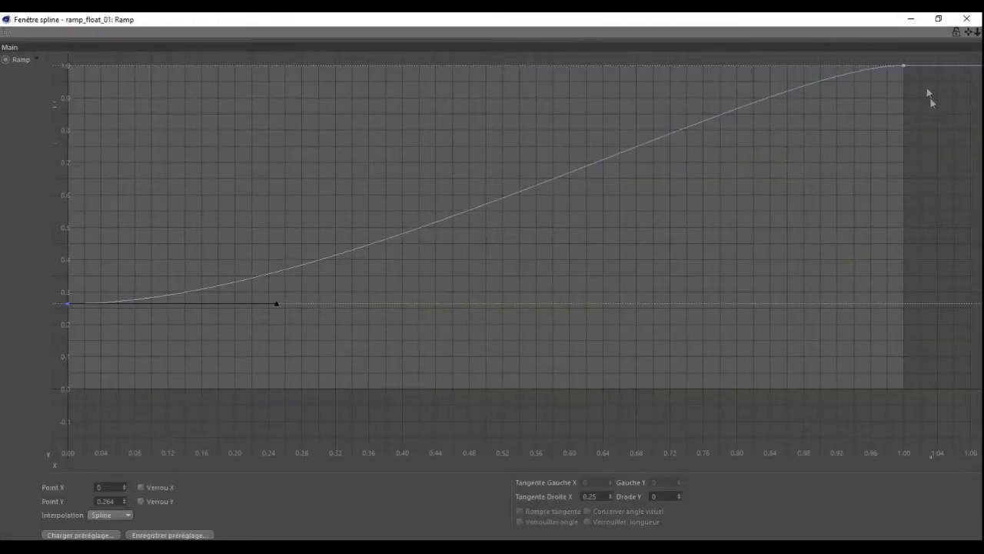
drag(904, 65, 945, 241)
mouse_move(932, 290)
mouse_down()
mouse_move(936, 310)
mouse_move(941, 295)
mouse_move(931, 294)
mouse_up()
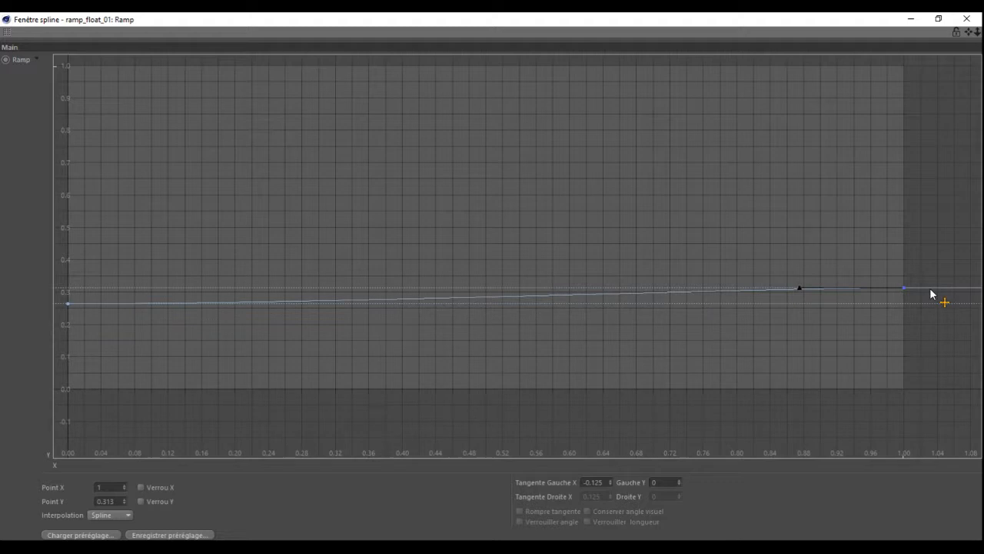
drag(69, 309, 40, 410)
click(967, 18)
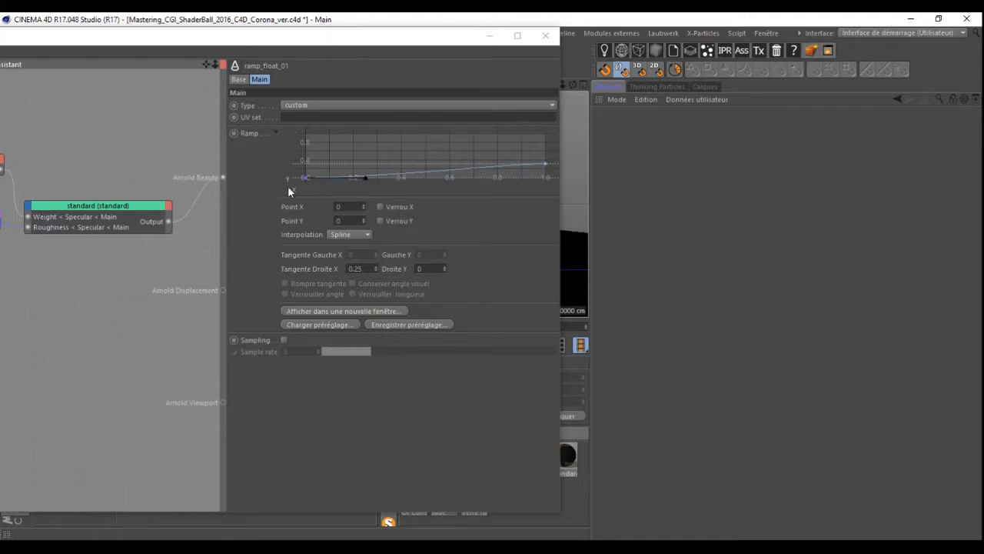
drag(304, 180, 304, 180)
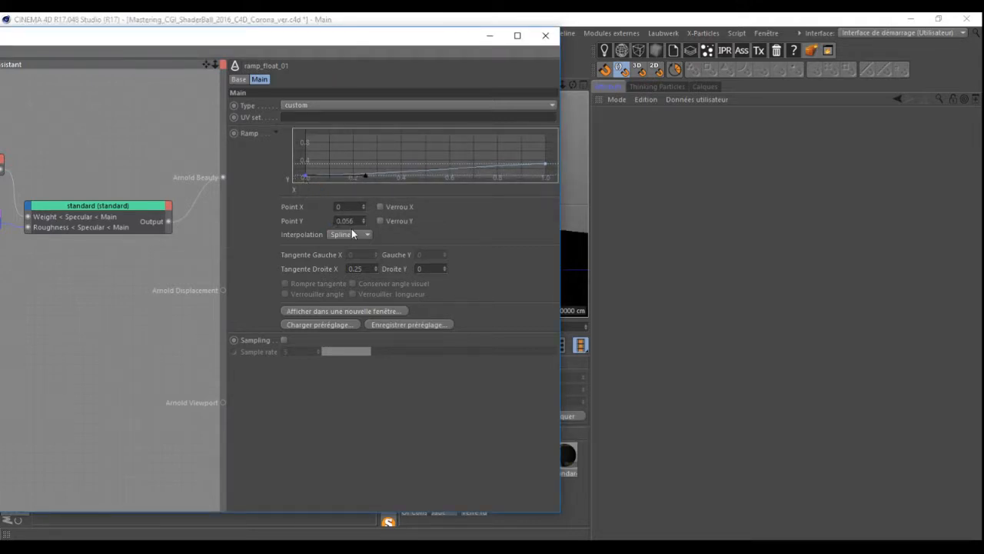
Move the image_01 node and the roughness ramp node lower in the network, and select the standard shader
drag(154, 43, 329, 68)
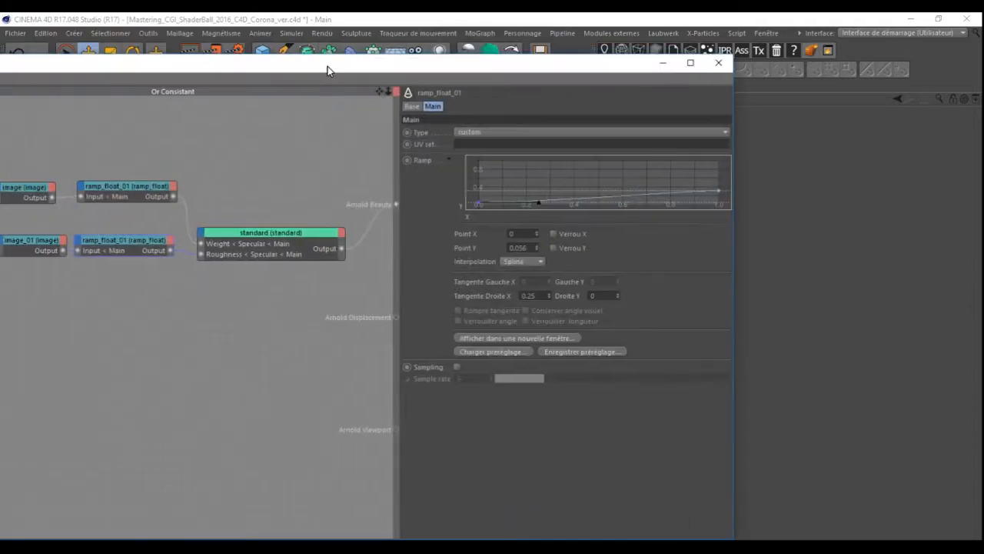
drag(86, 219, 97, 268)
click(273, 232)
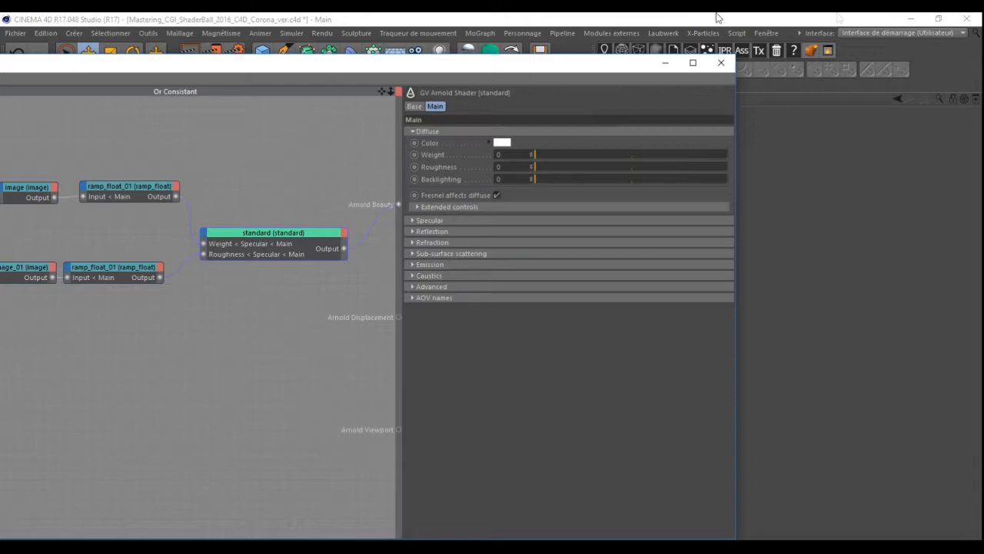
Start the Arnold IPR render and bring the shader network editor back in front of it
drag(519, 65, 263, 56)
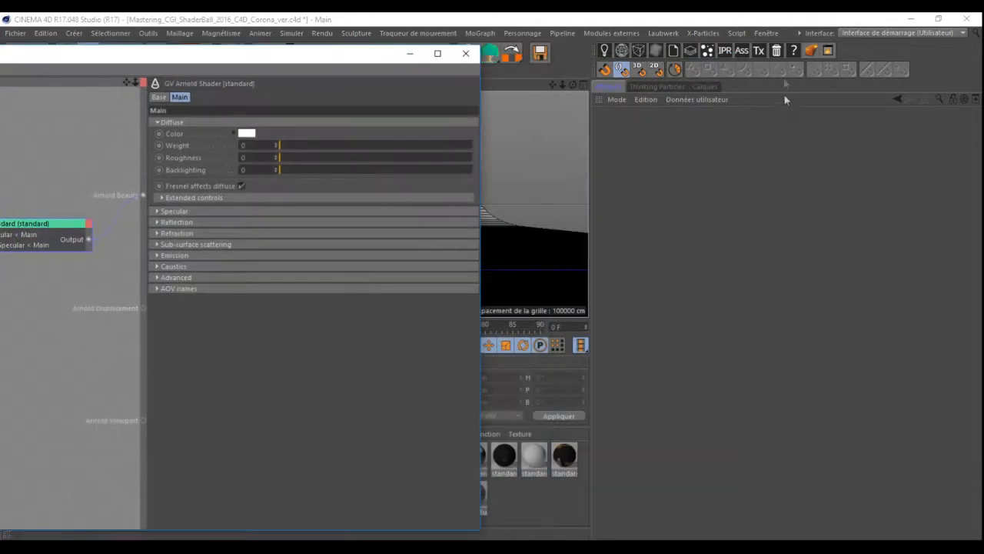
click(725, 50)
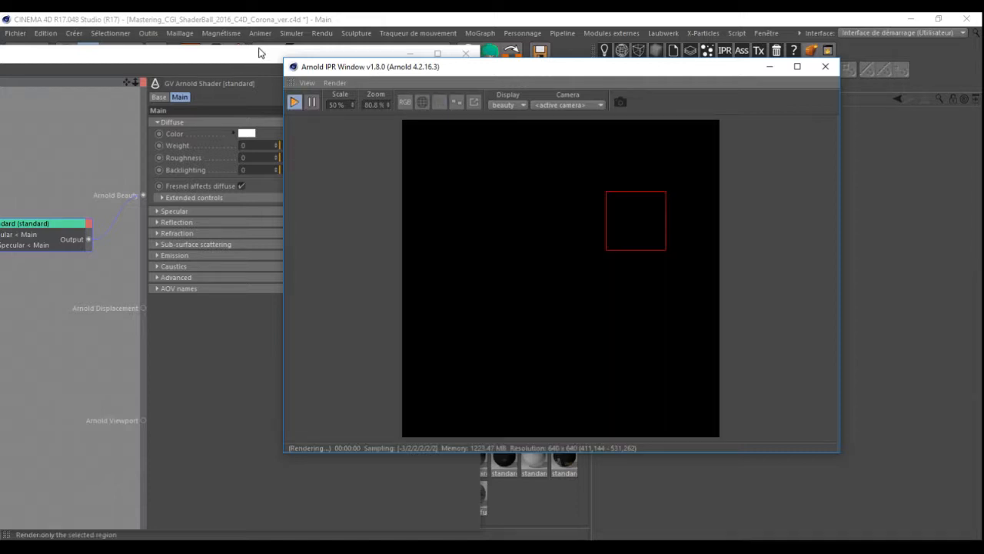
click(259, 51)
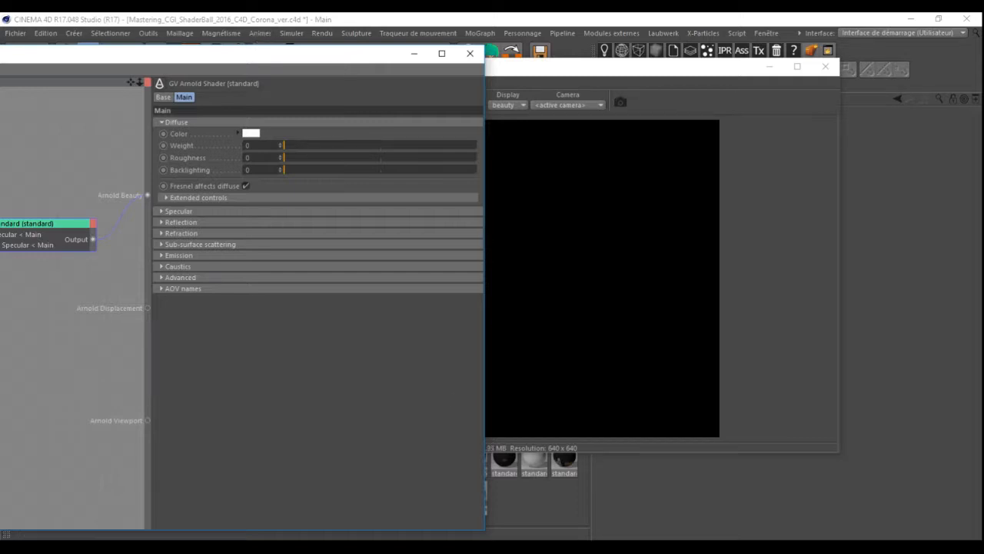
Switch to Chrome and compare the gold bar reference photos in the Google image results
click(352, 506)
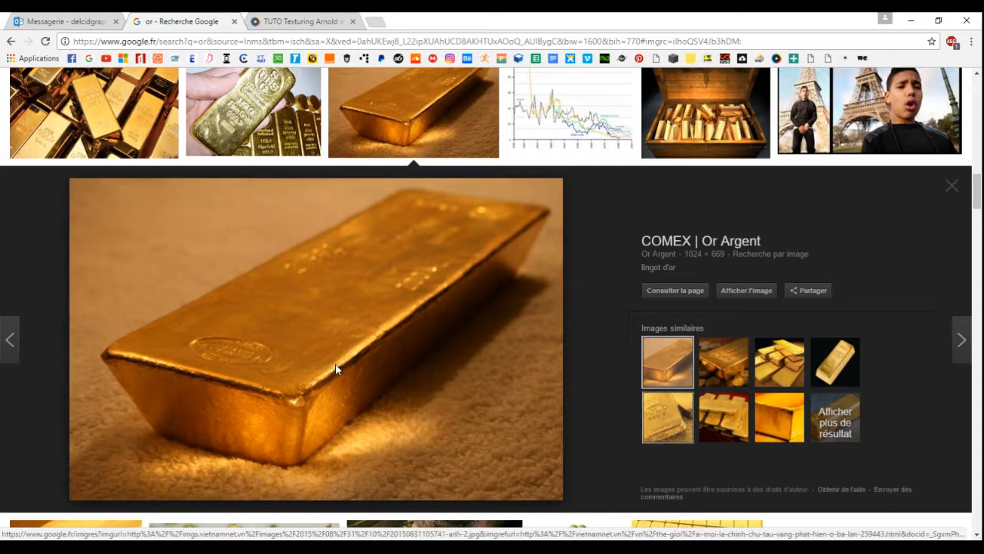
click(724, 420)
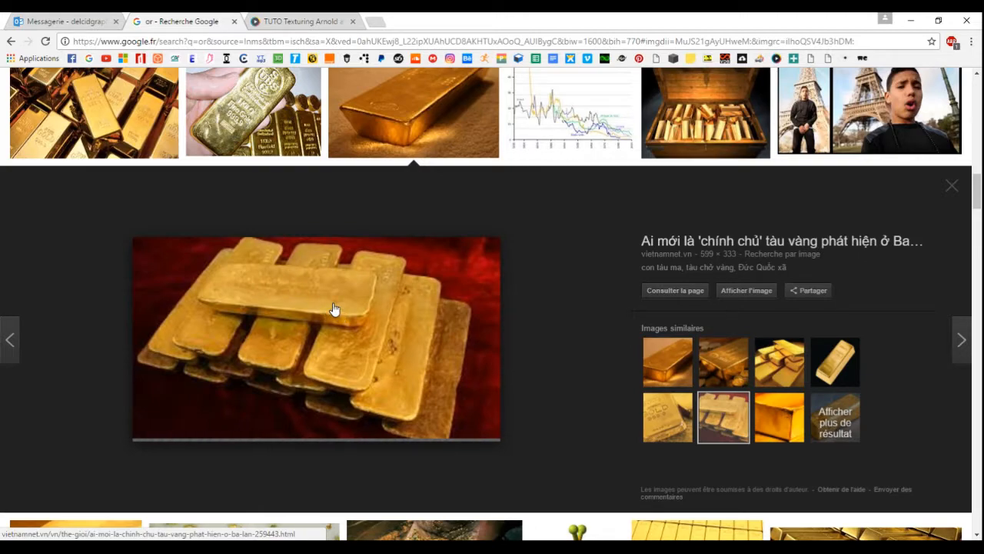
scroll(449, 345, down, 2)
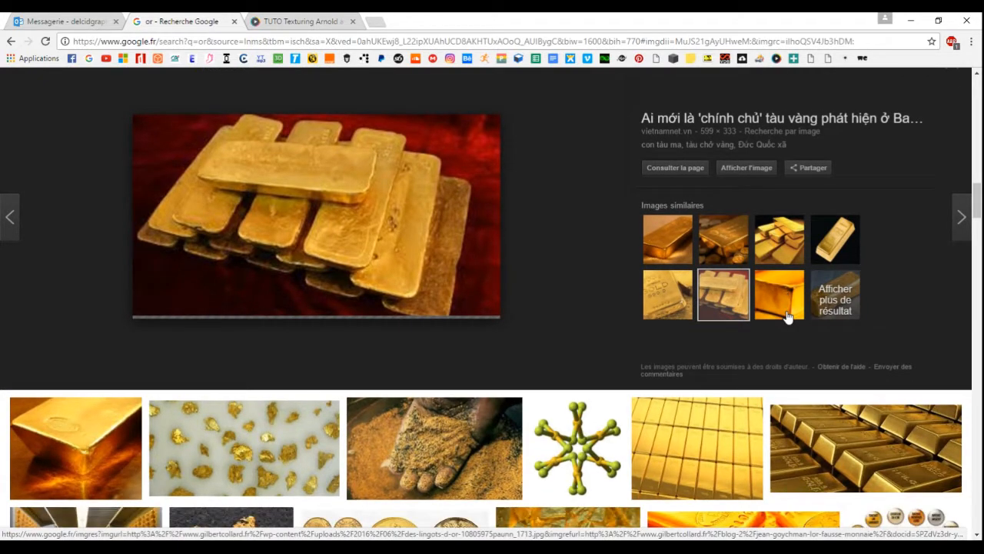
click(787, 316)
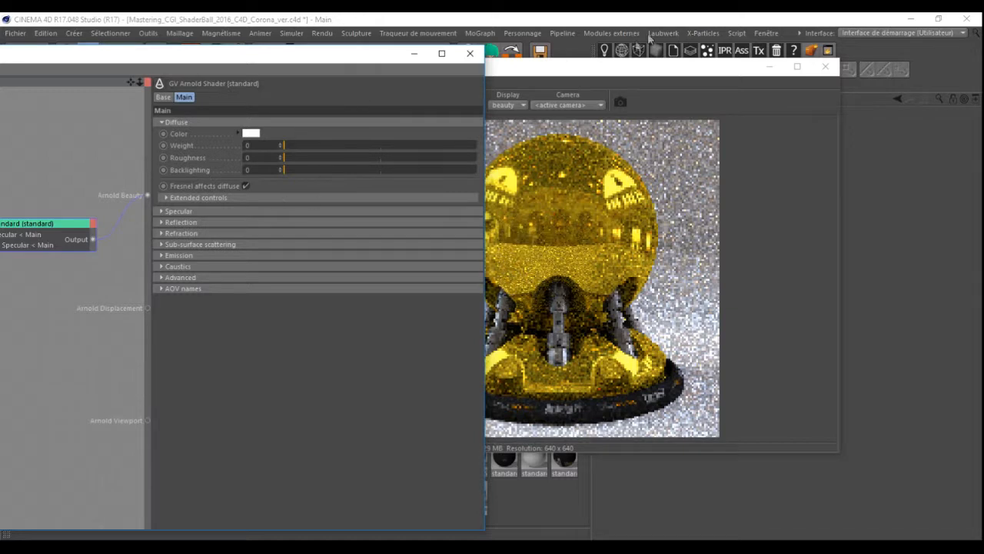
Check the standard shader's sub-surface scattering settings and open the roughness ramp's curve in a separate window
click(164, 244)
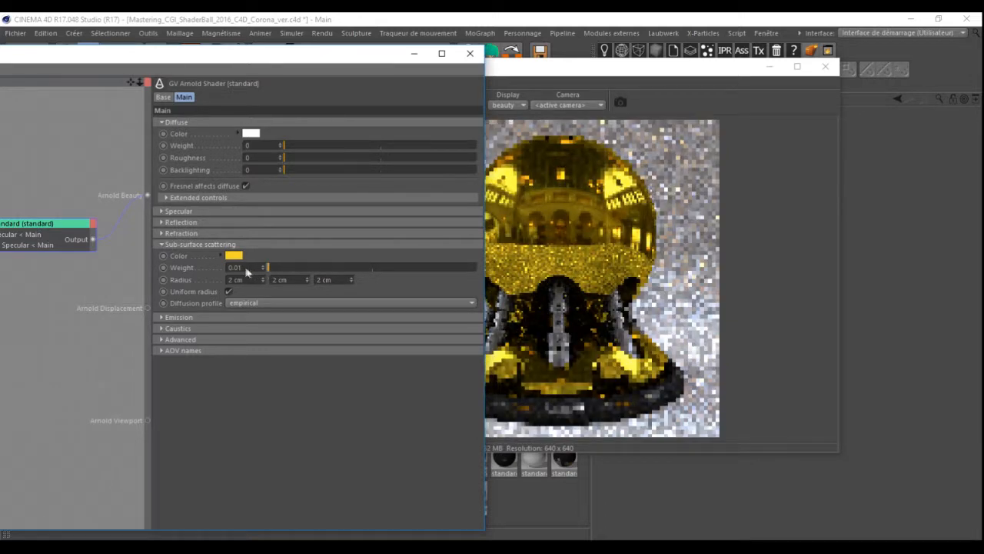
click(168, 243)
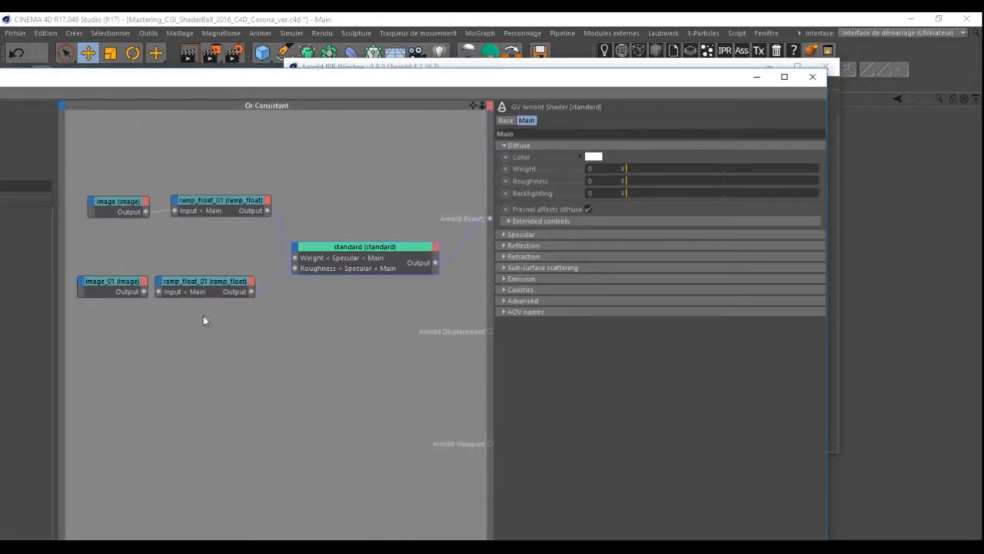
drag(232, 257, 185, 305)
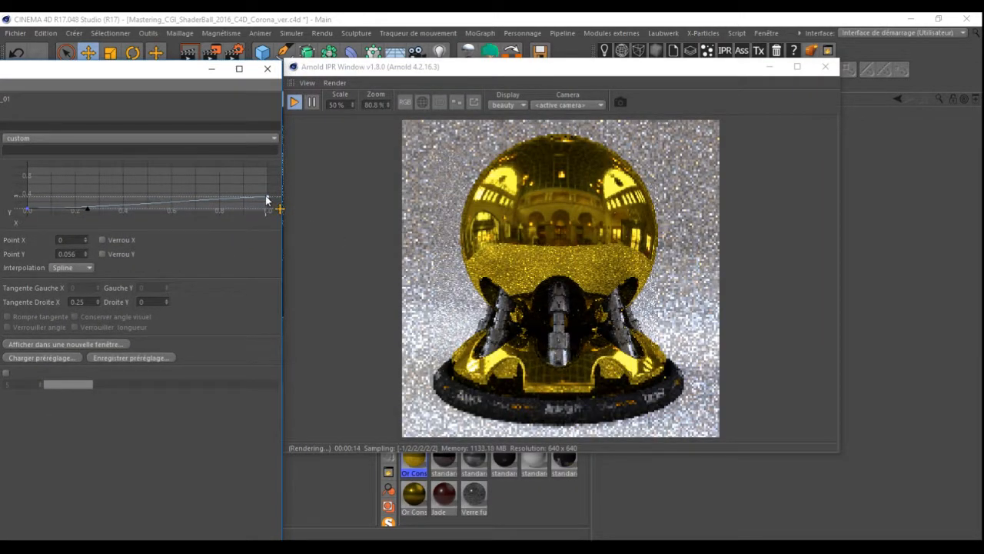
click(59, 343)
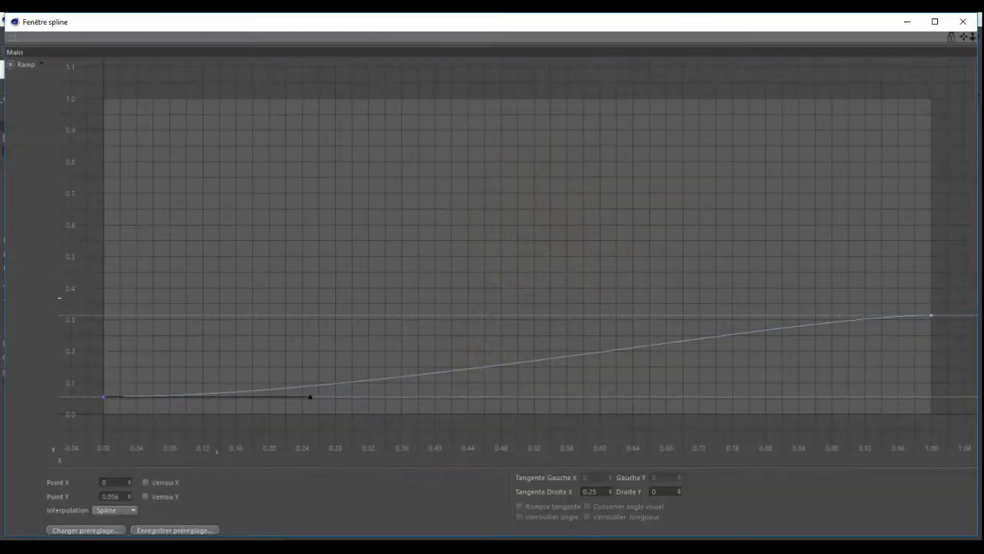
Narrow the spline window and place the IPR window beside it so that curve and render are both visible
drag(977, 74, 408, 69)
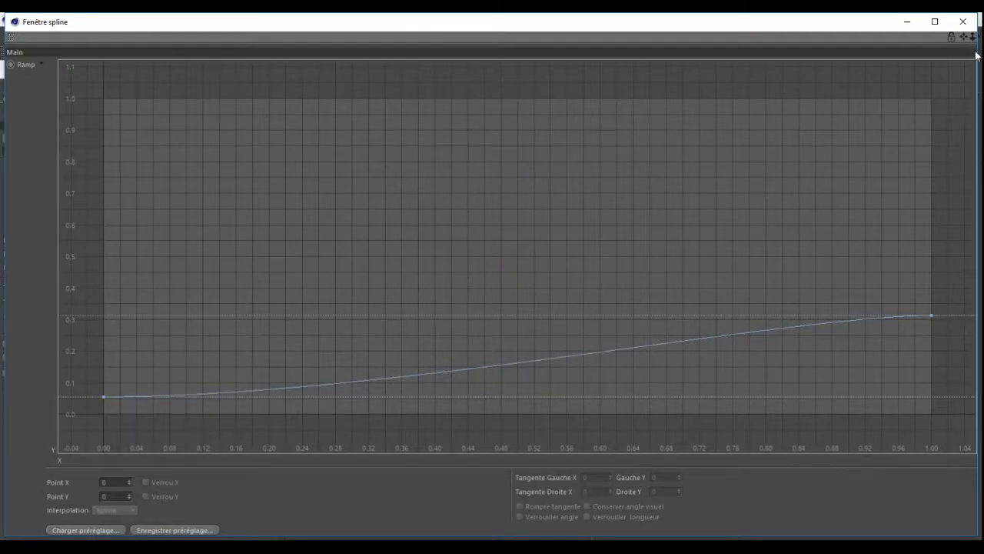
drag(976, 52, 436, 52)
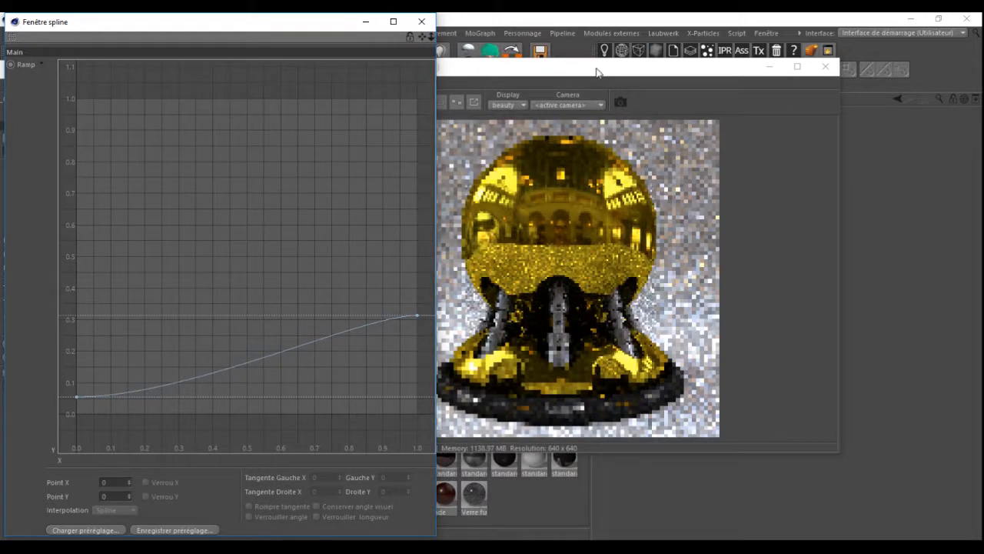
click(677, 78)
drag(677, 78, 828, 83)
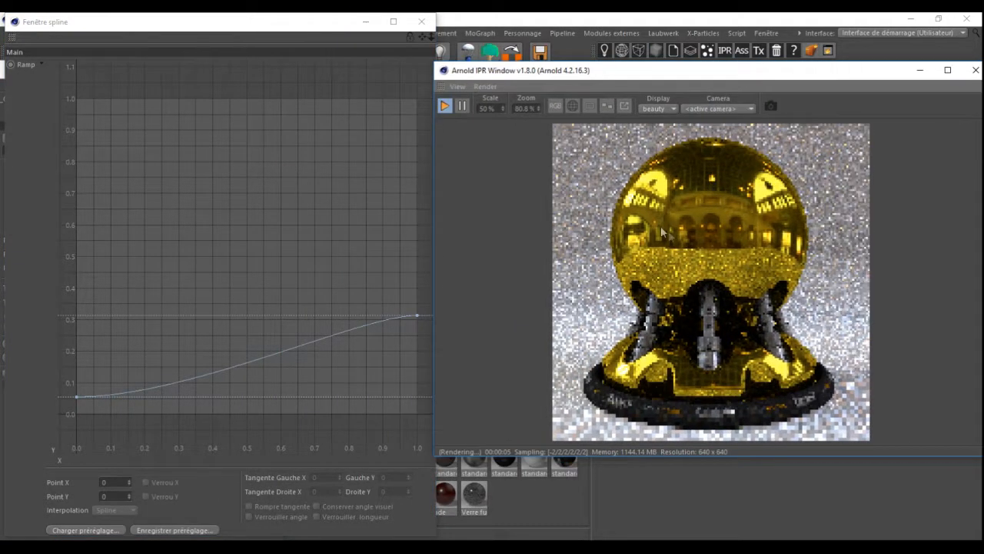
Raise the end point of the roughness ramp's curve to about Y 0.469
click(418, 316)
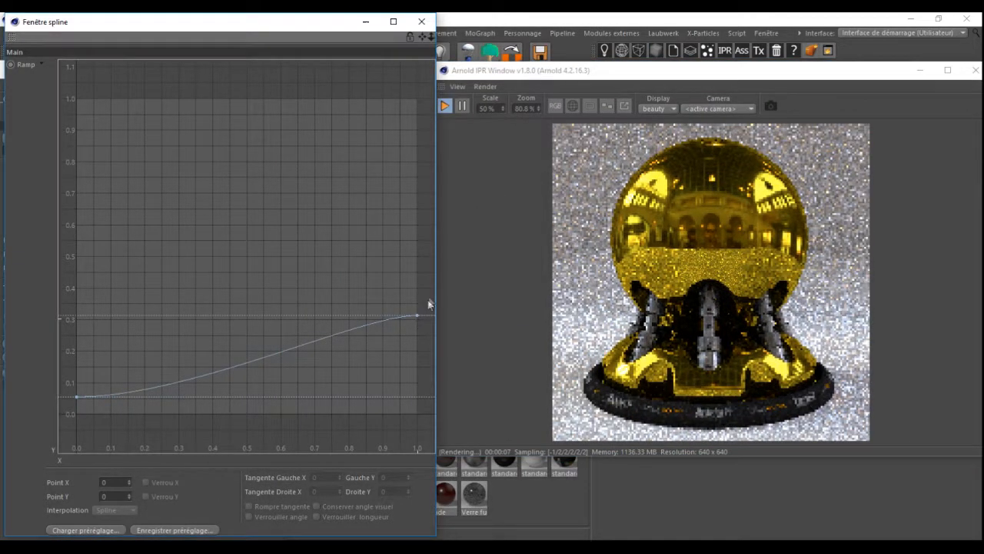
click(416, 316)
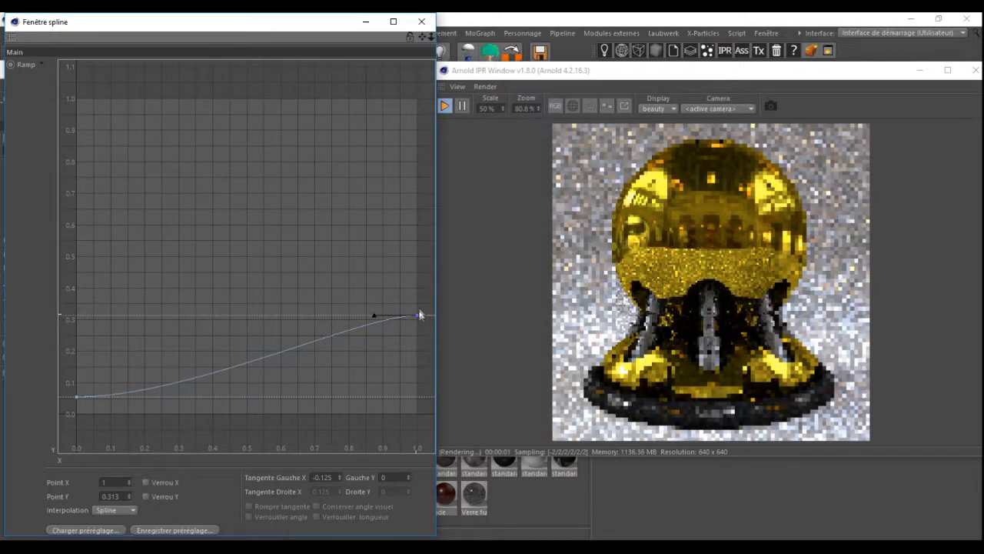
drag(428, 283, 430, 270)
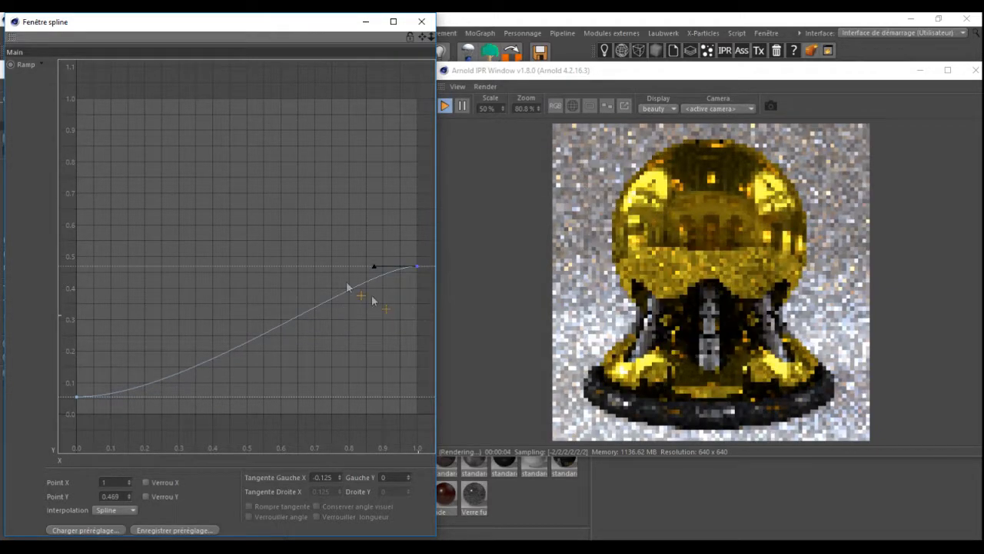
Adjust the start point of the roughness ramp's curve in stages to about Y 0.244
click(76, 396)
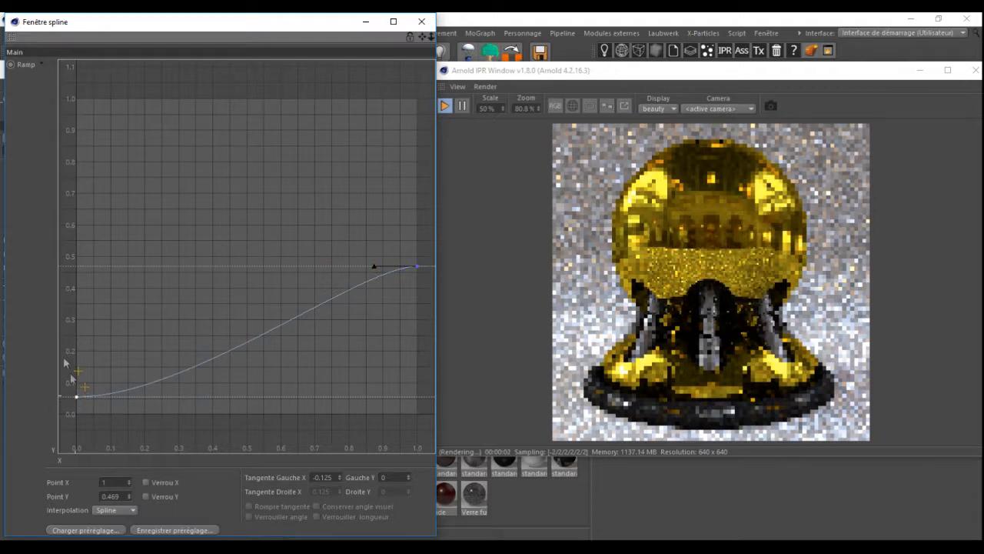
drag(57, 342, 63, 309)
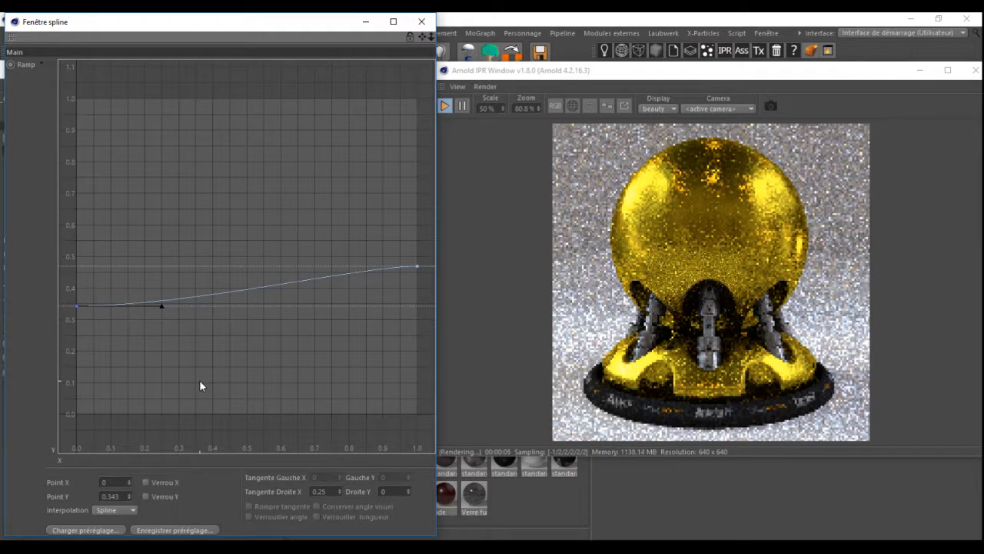
drag(71, 306, 73, 325)
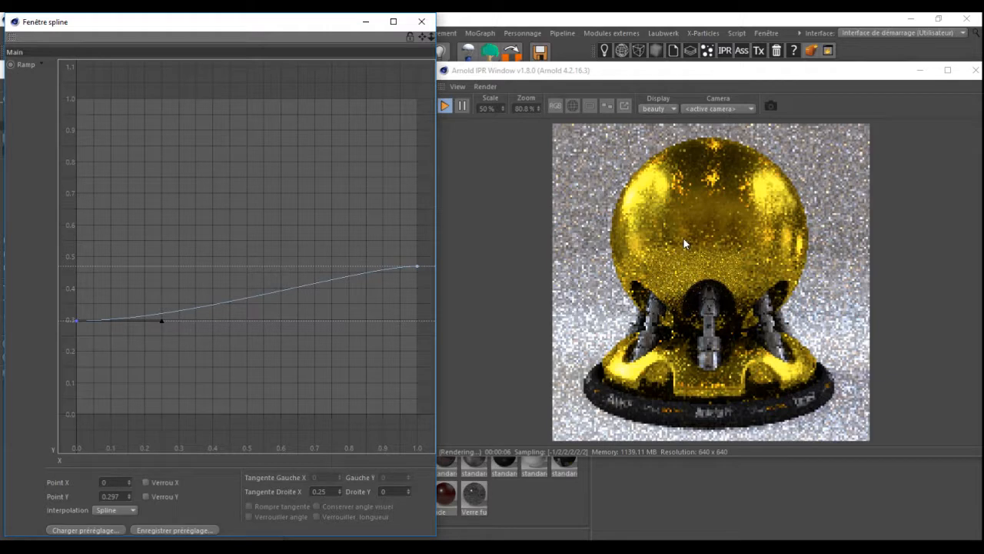
drag(77, 321, 75, 341)
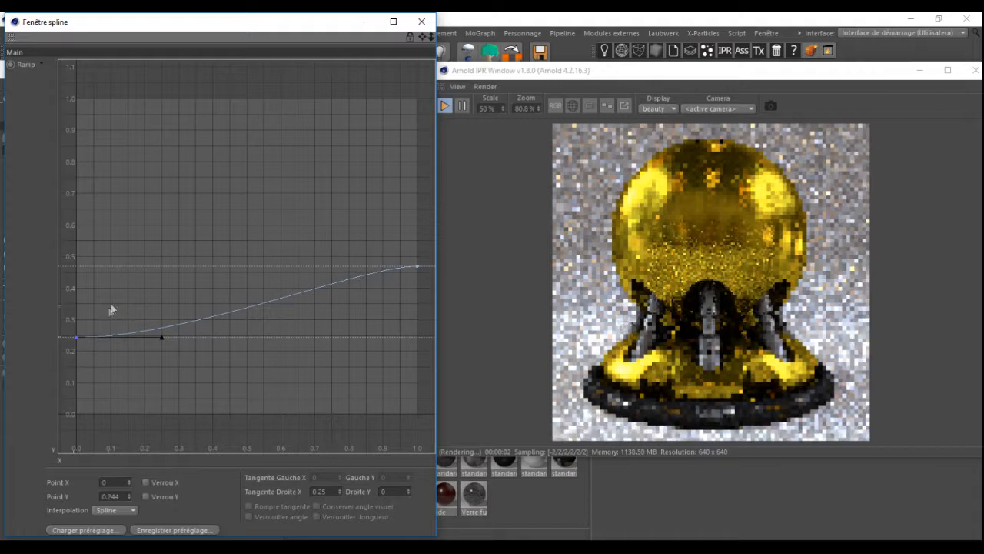
Deselect the curve point and close the spline window and the shader network editor
click(55, 350)
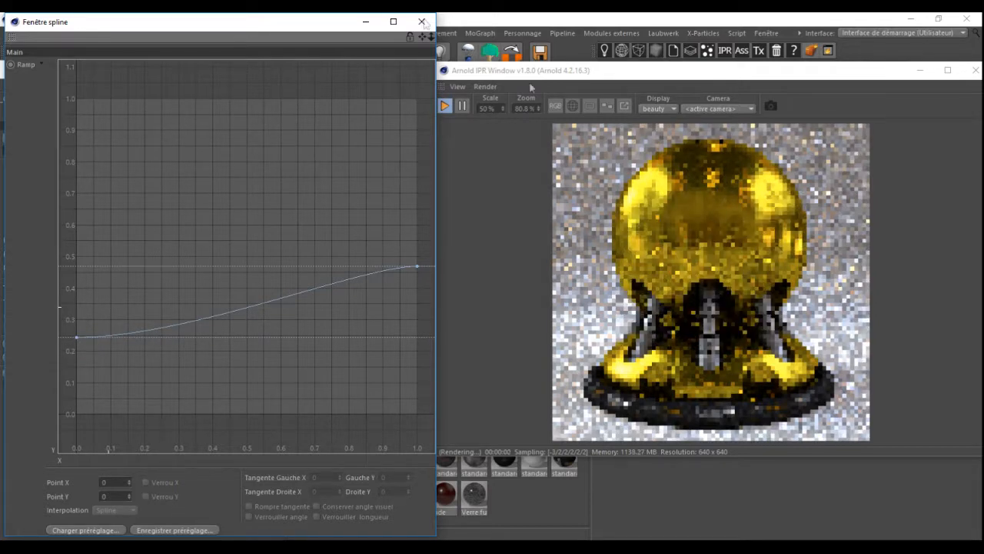
click(690, 247)
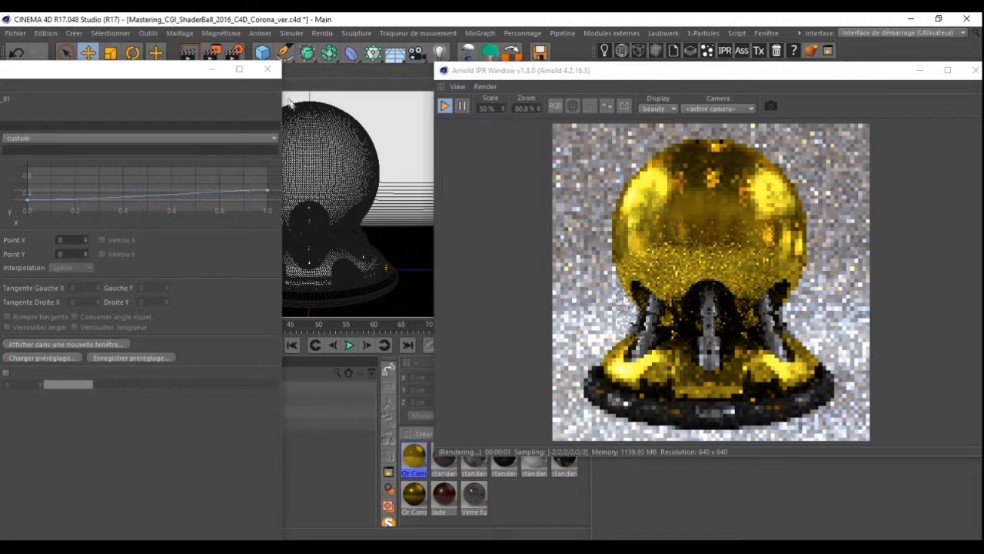
click(267, 70)
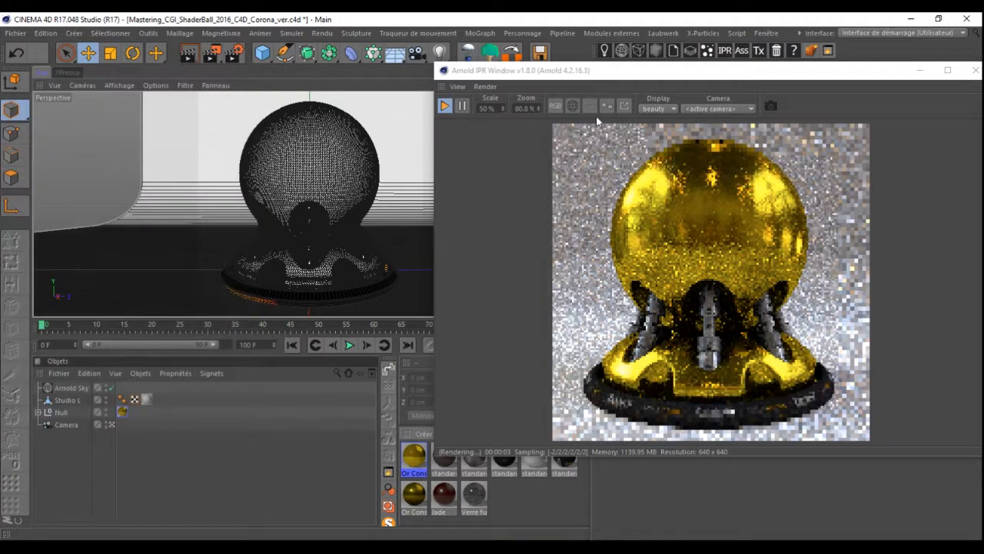
Render only a region over the ball's right side in the IPR, inspect its reflections up close, and close the IPR window
click(590, 106)
drag(757, 194, 817, 254)
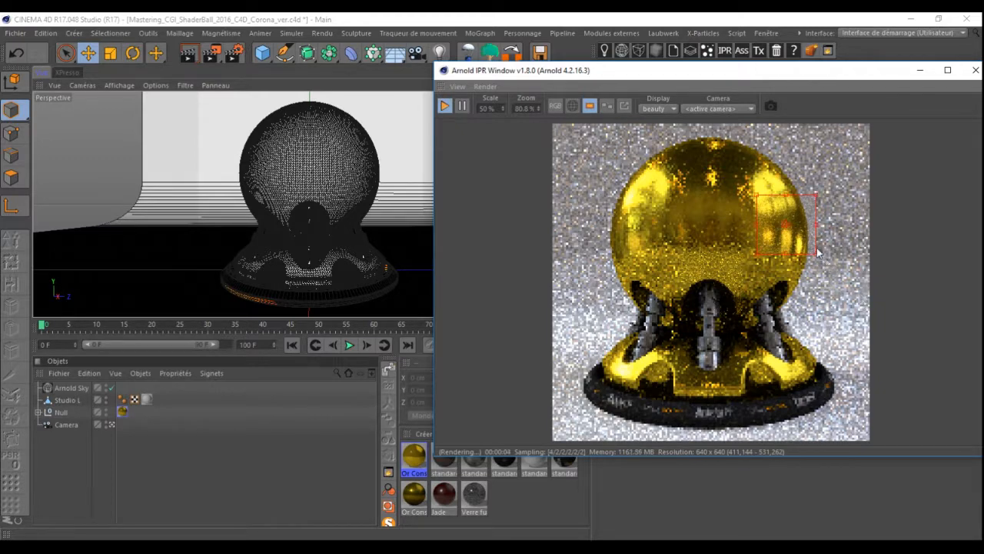
scroll(819, 254, up, 2)
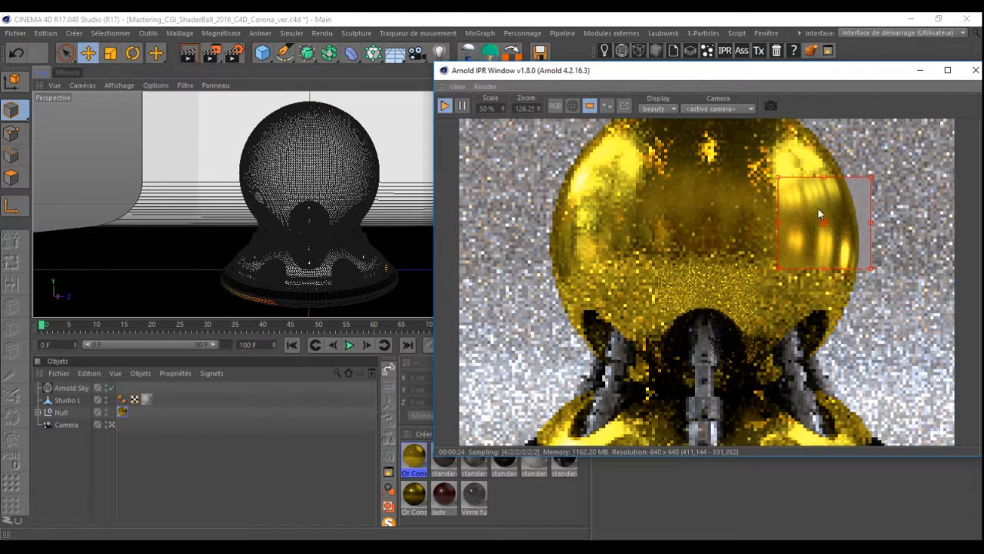
click(975, 73)
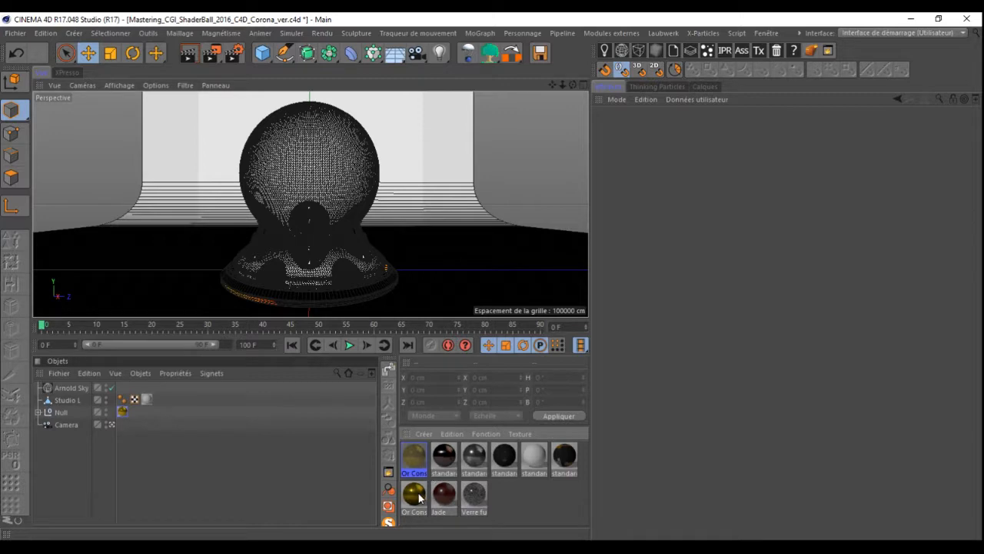
Reopen the network editor of the Or Consistant material and show the standard shader's settings
click(415, 457)
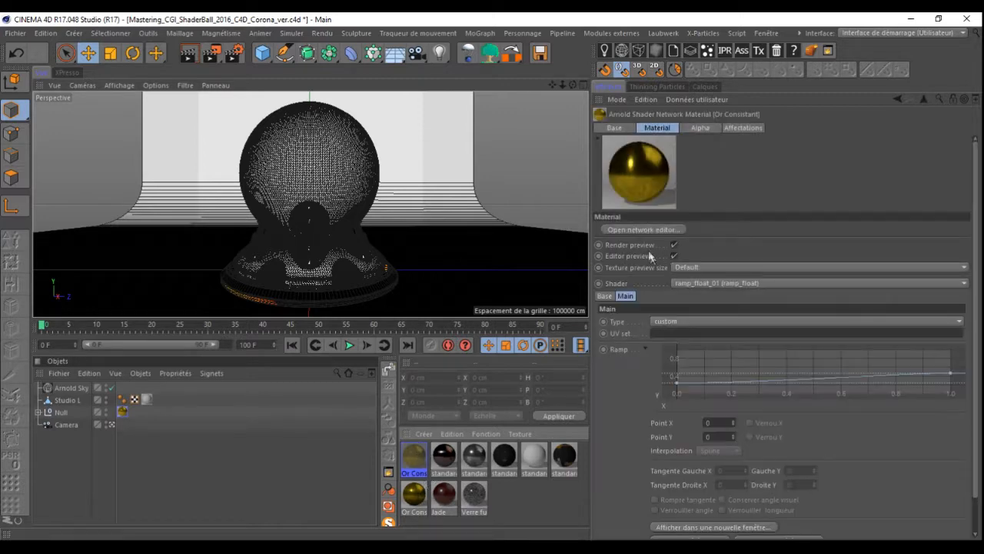
click(630, 227)
click(483, 295)
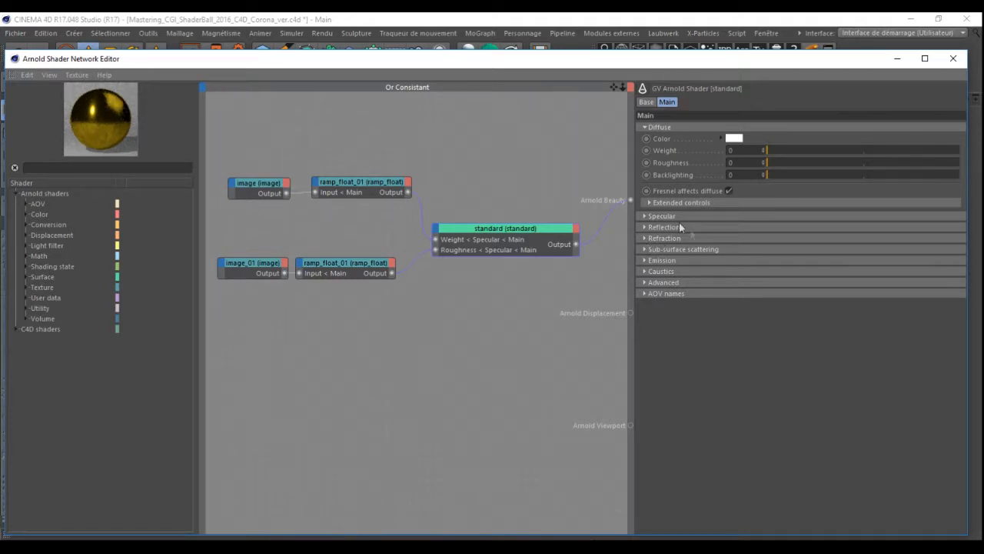
click(649, 216)
click(648, 216)
Add another image node above the existing texture nodes, loading SS35 from the Scratch Tex folder without copying it to the project
text(im)
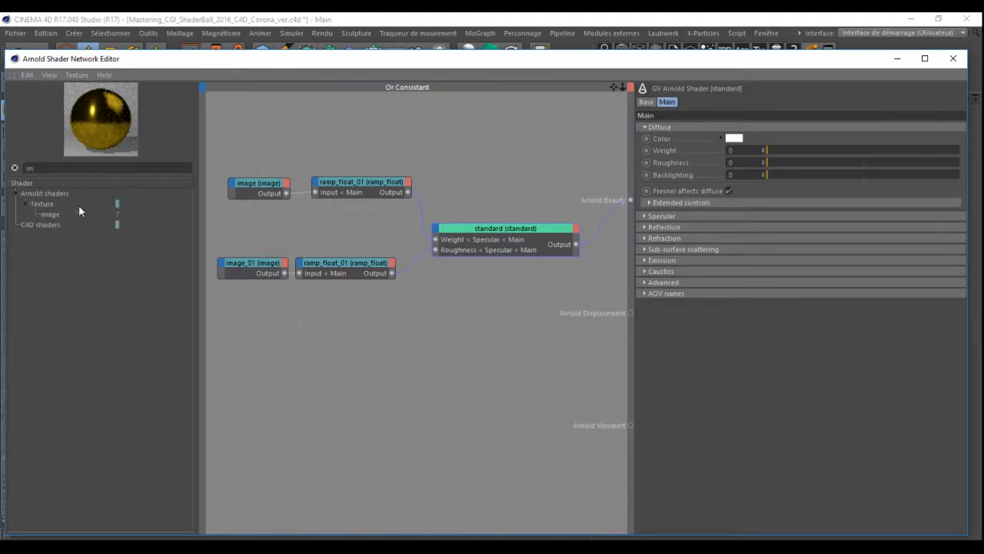
drag(54, 222, 267, 143)
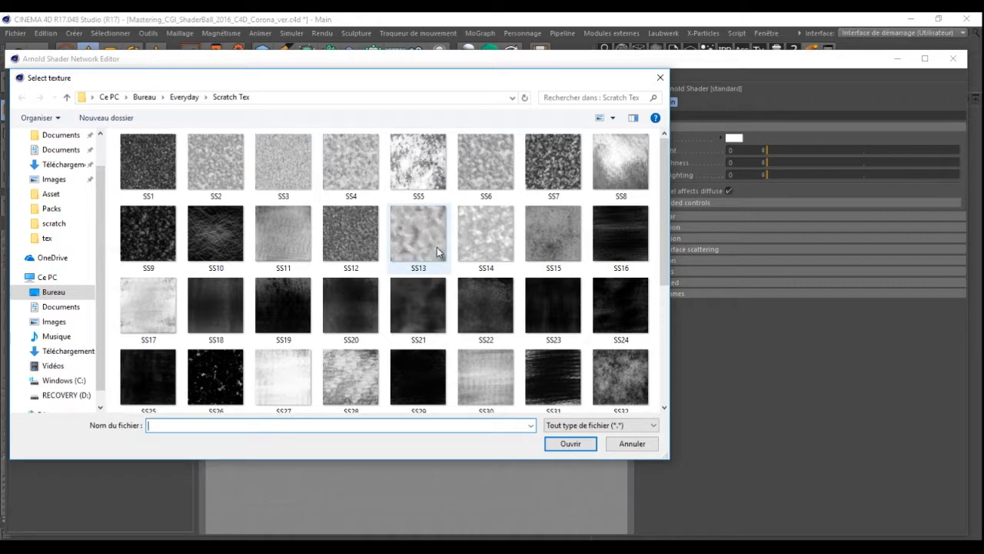
scroll(437, 252, down, 1)
scroll(437, 252, down, 2)
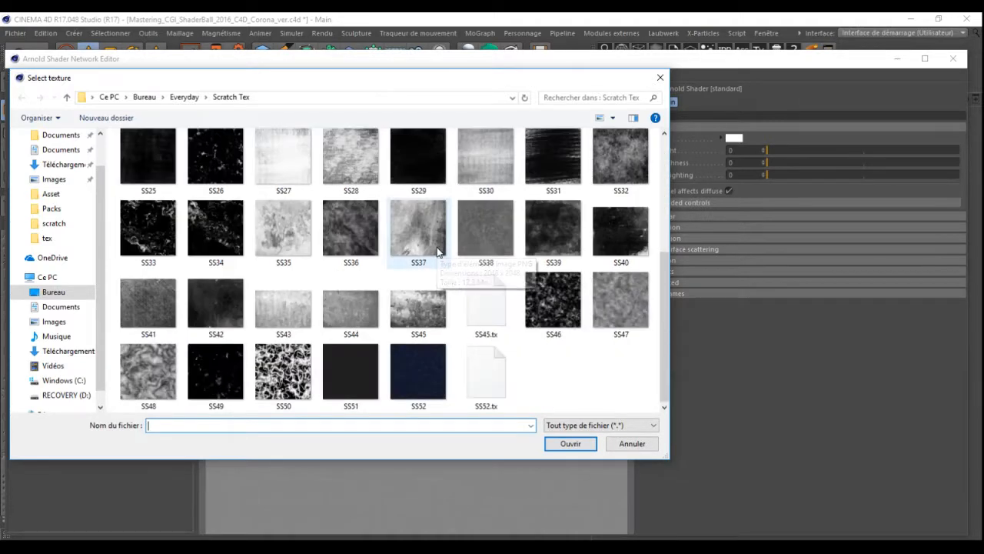
click(292, 242)
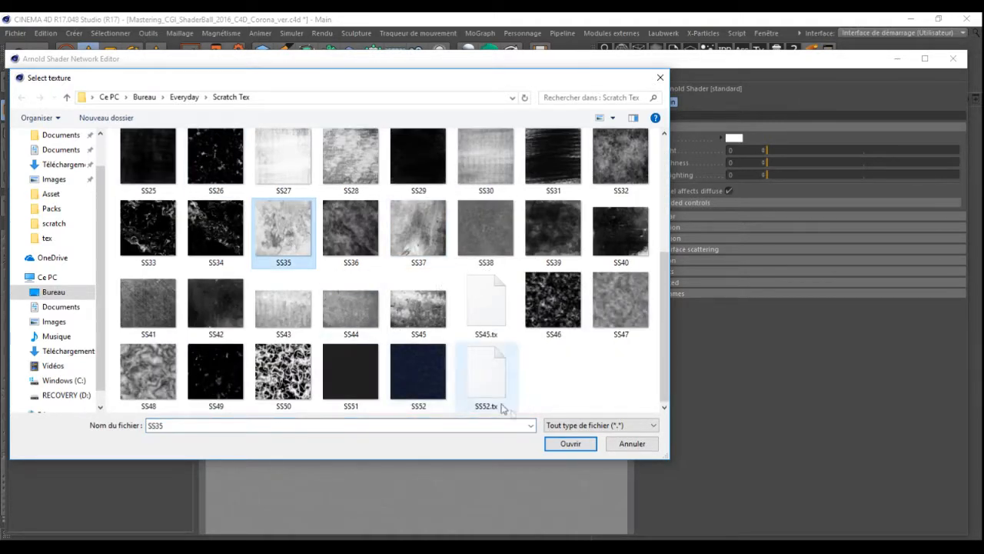
click(569, 446)
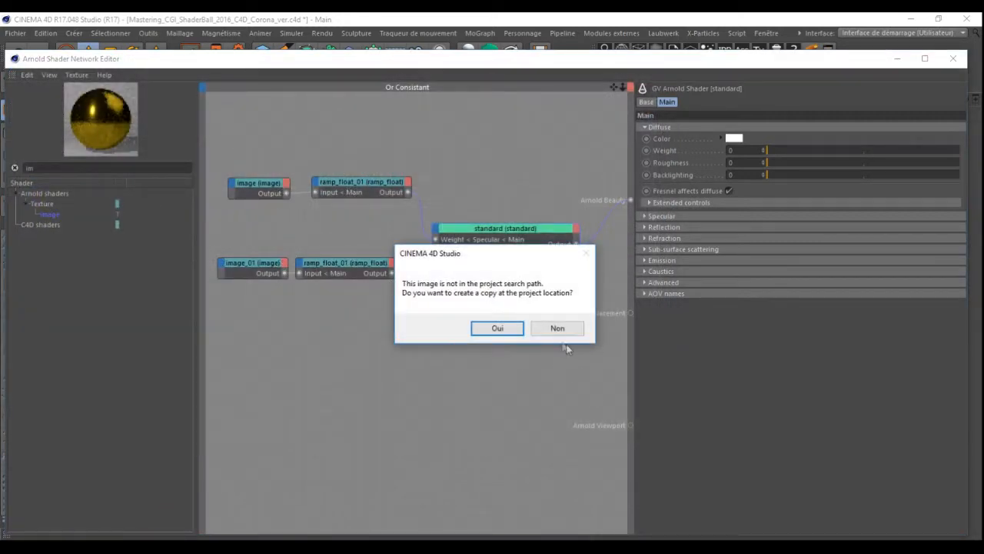
click(562, 329)
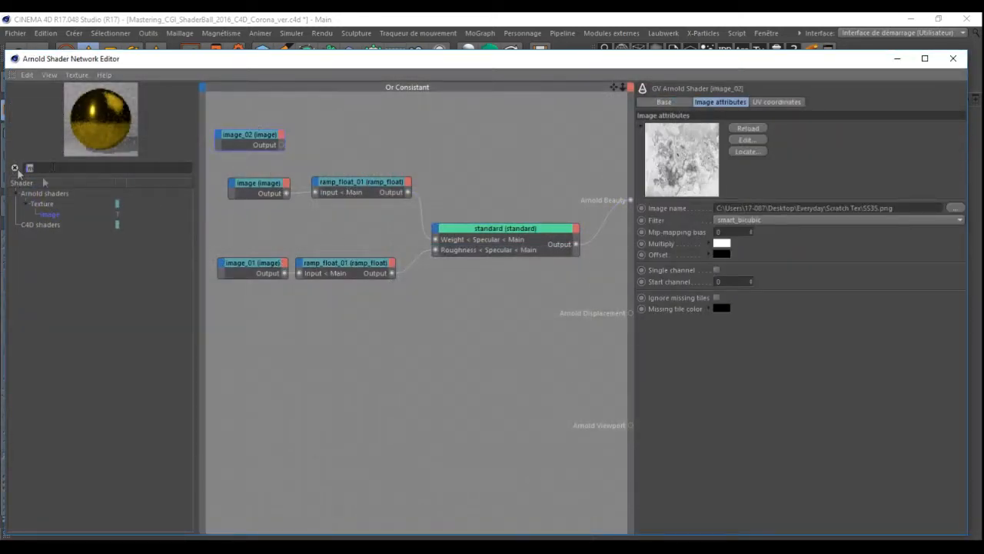
Add a ramp_rgb node beside the SS35 image and connect the image's output to the ramp's main Input
text(ramp)
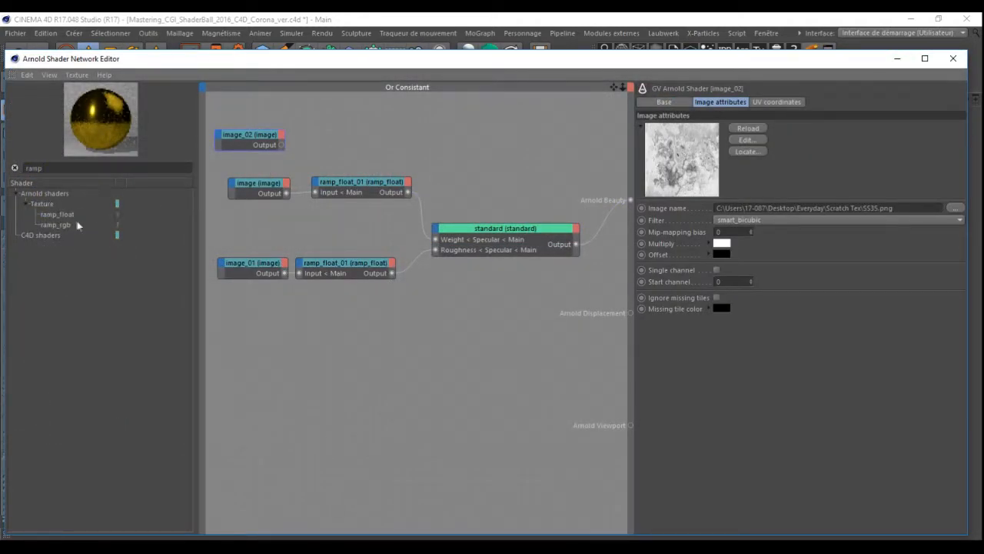
drag(63, 225, 357, 137)
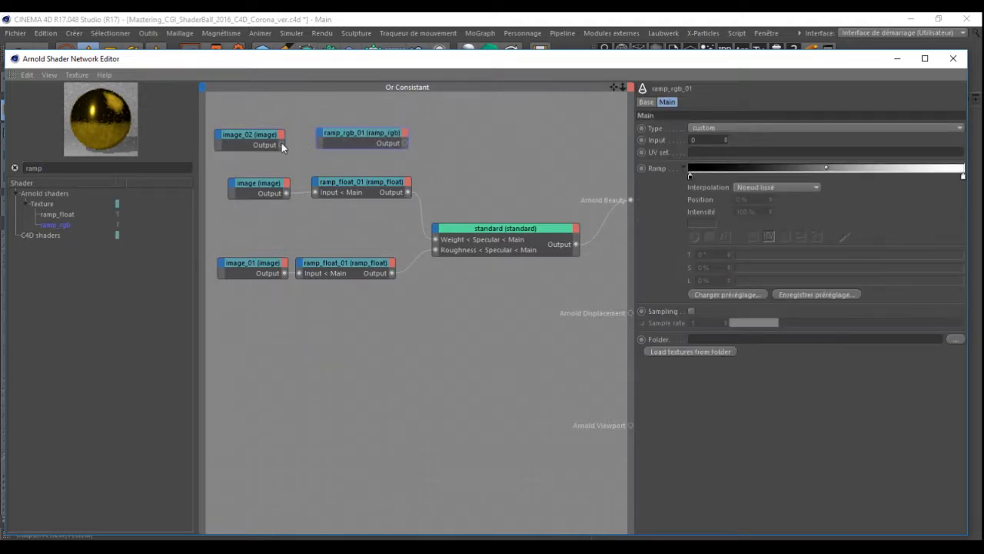
drag(322, 137, 323, 139)
mouse_move(359, 144)
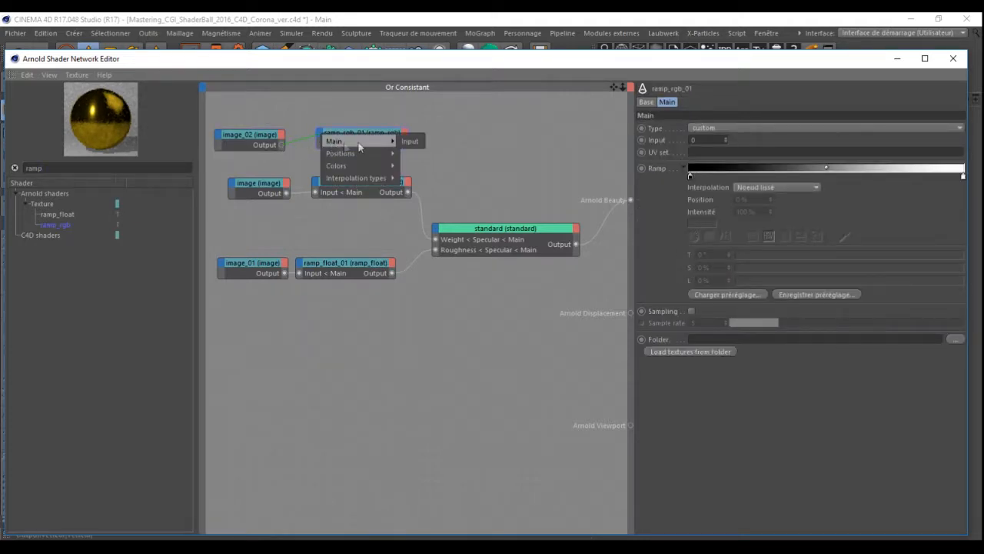
click(411, 142)
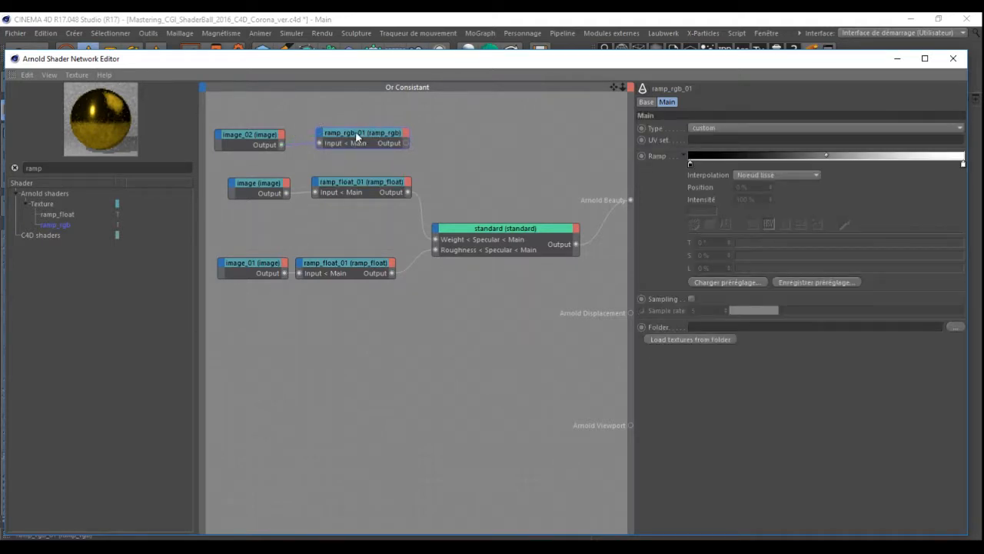
drag(365, 118, 333, 148)
Set the colour ramp's end knot to a gold yellow with hue 50°, saturation 83% and lightness 97%
click(964, 165)
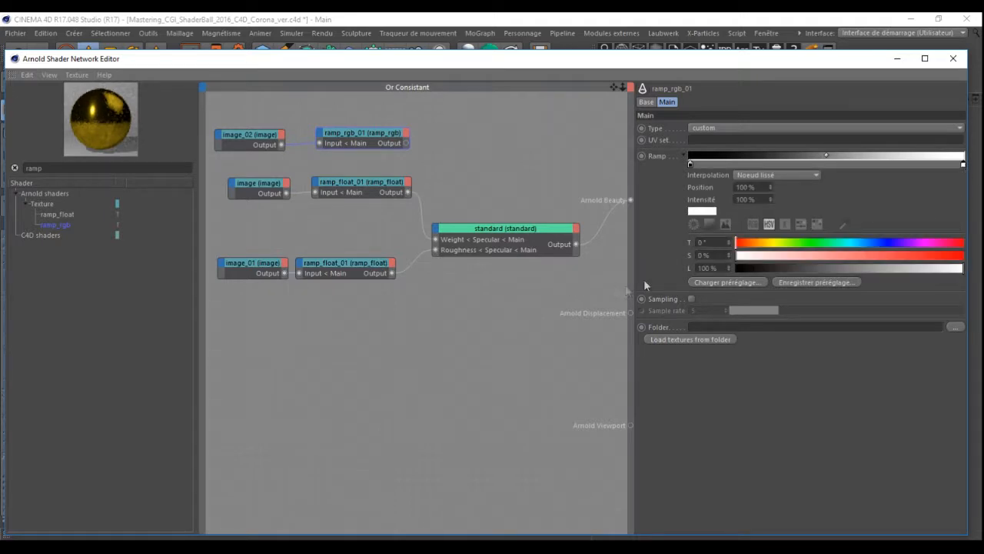
drag(708, 241, 617, 255)
text(50)
drag(716, 255, 618, 257)
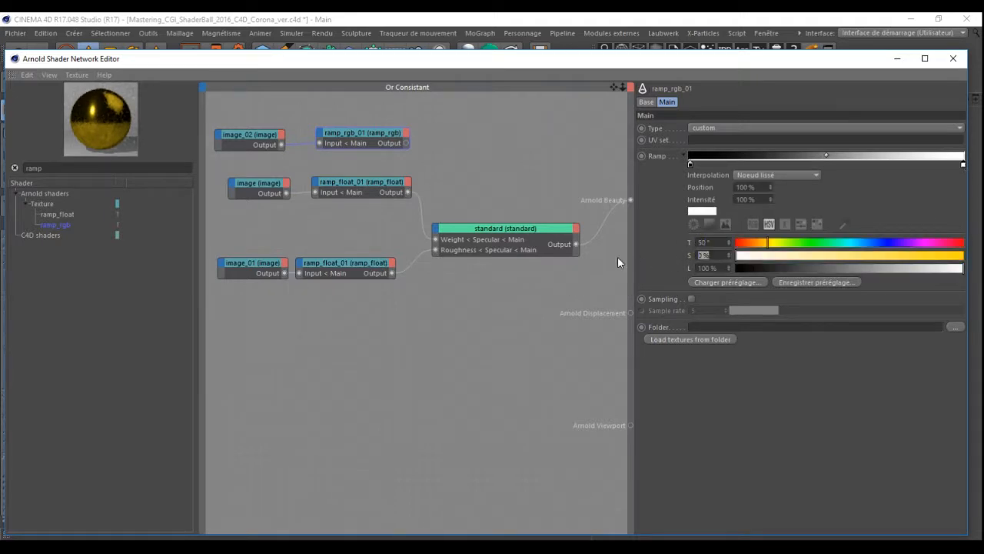
text(83)
drag(723, 267, 605, 271)
text(97)
key(Return)
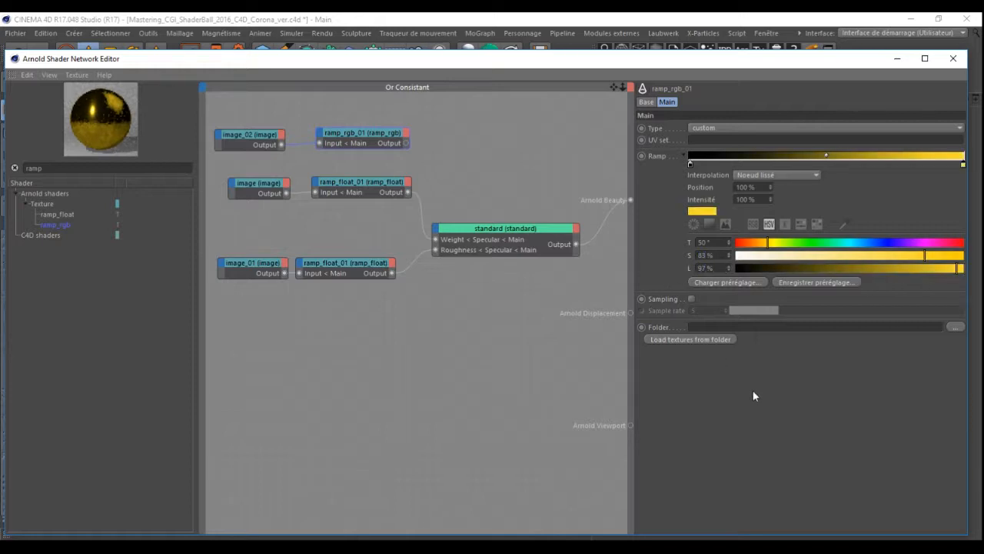
Tune the ramp's start knot to an orange gold of hue 31°, saturation 76%, lightness 87%, and shift the midpoint to about 24.27%
click(690, 164)
mouse_move(937, 269)
mouse_down()
mouse_move(950, 272)
mouse_move(942, 274)
mouse_up()
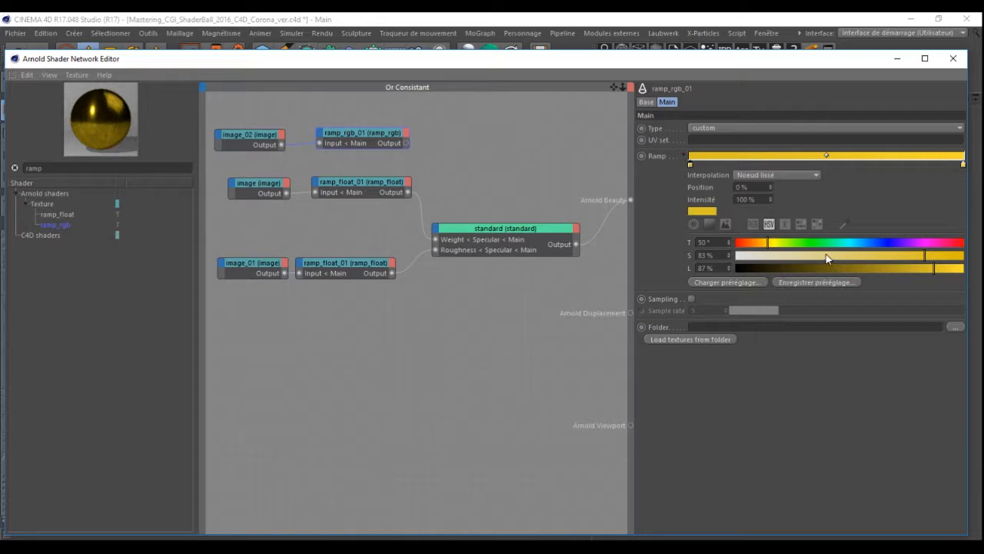
drag(917, 261, 909, 261)
drag(765, 245, 765, 246)
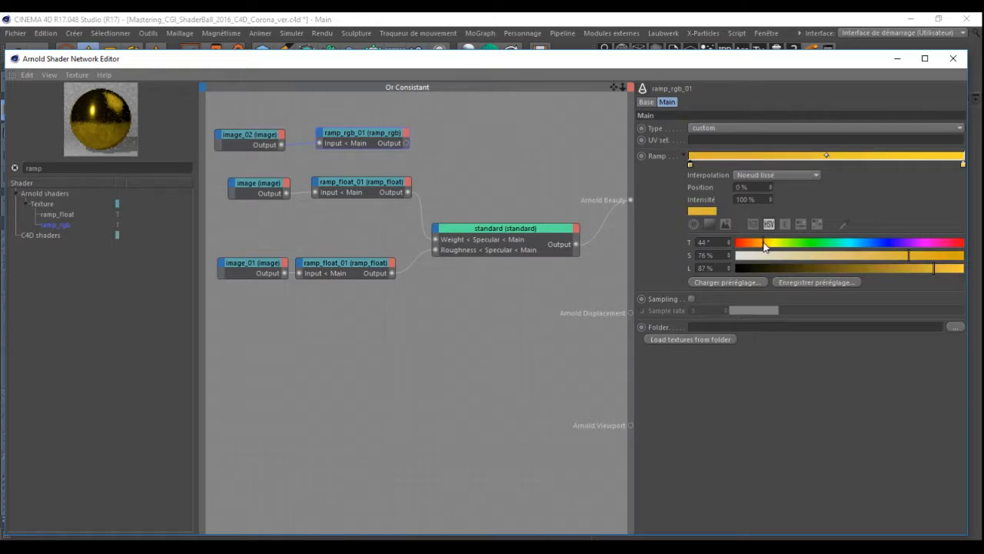
drag(764, 246, 756, 248)
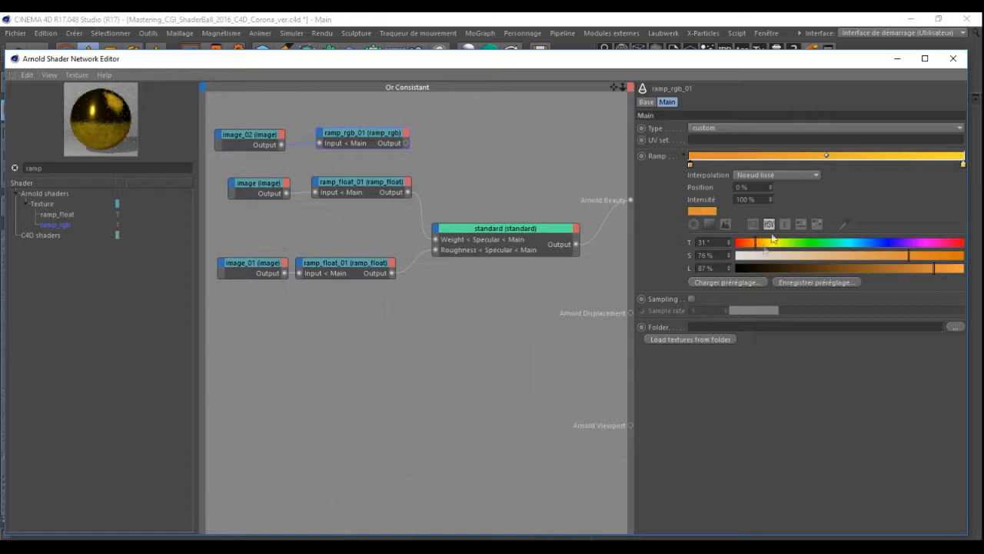
drag(827, 158, 756, 167)
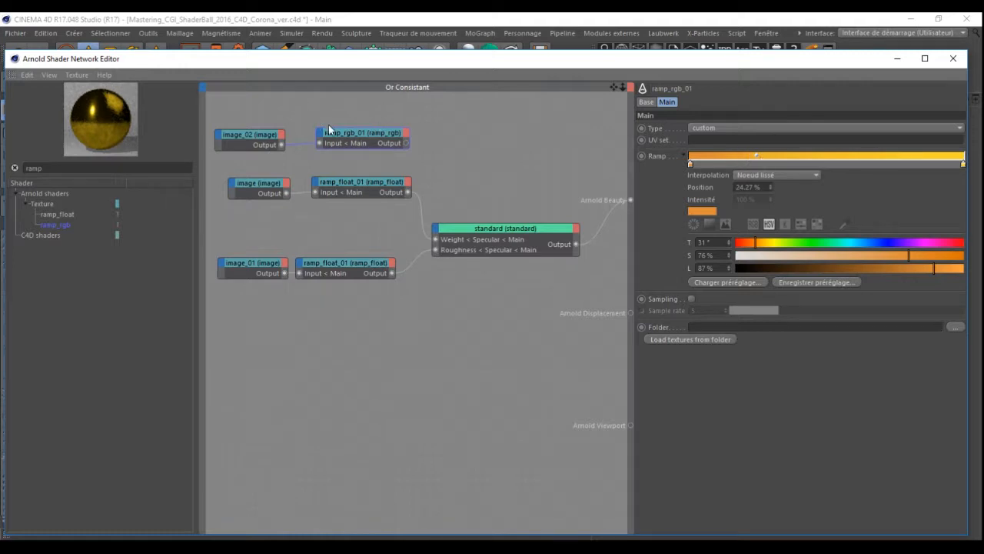
Preview the colour ramp through Arnold Beauty and connect its output to the standard shader's specular colour
drag(407, 143, 629, 201)
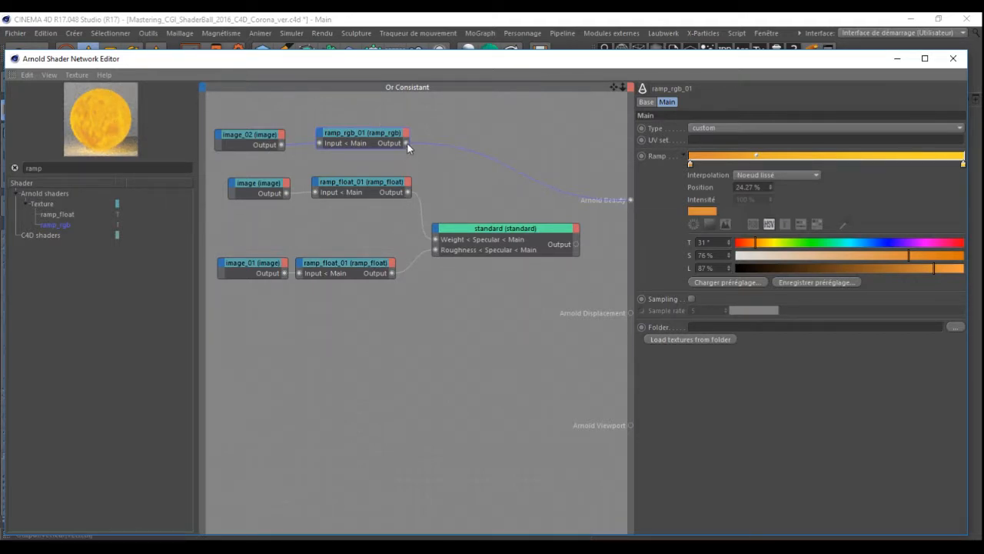
drag(428, 170, 438, 230)
mouse_move(454, 239)
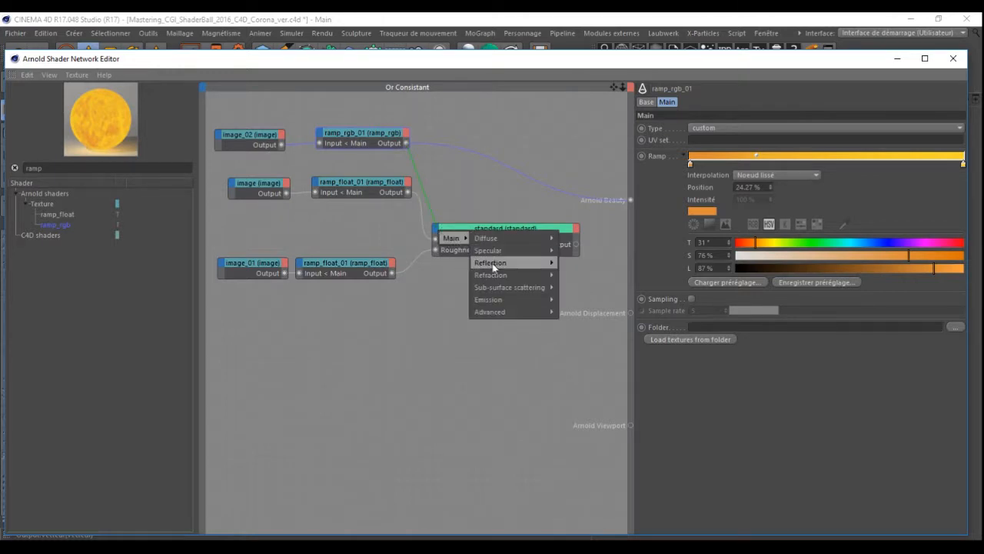
mouse_move(524, 249)
click(566, 251)
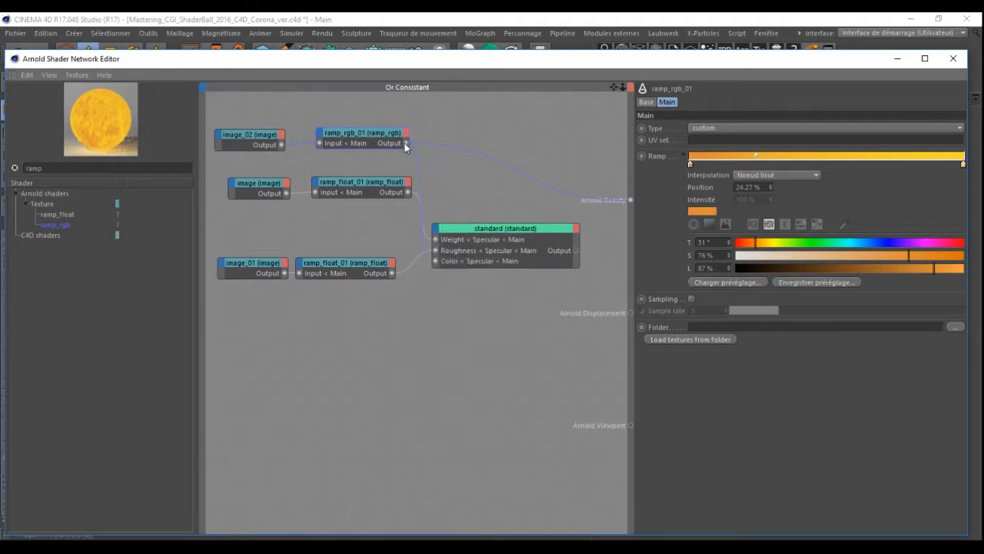
Connect the colour ramp's output to the standard shader's sub-surface scattering colour as well
drag(432, 208, 437, 231)
mouse_move(454, 239)
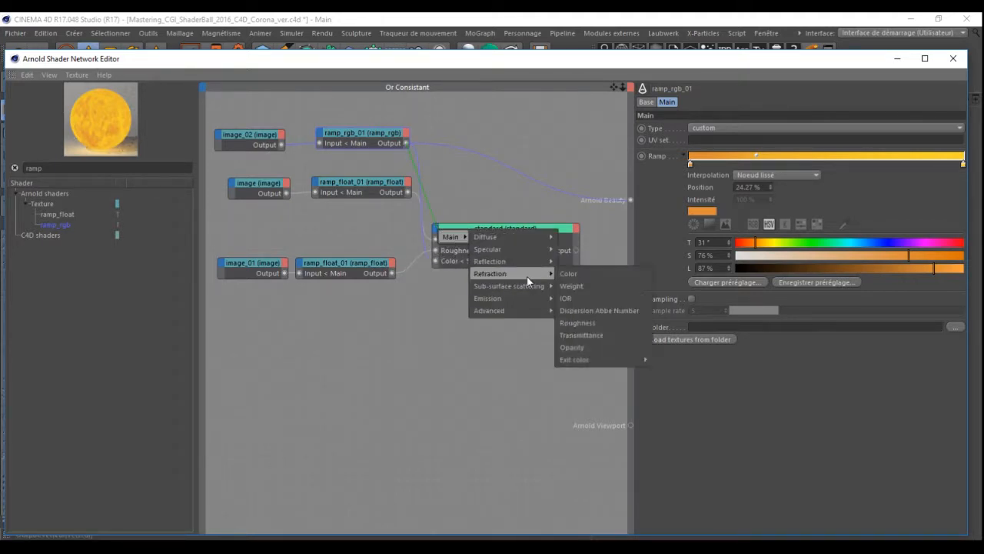
click(560, 288)
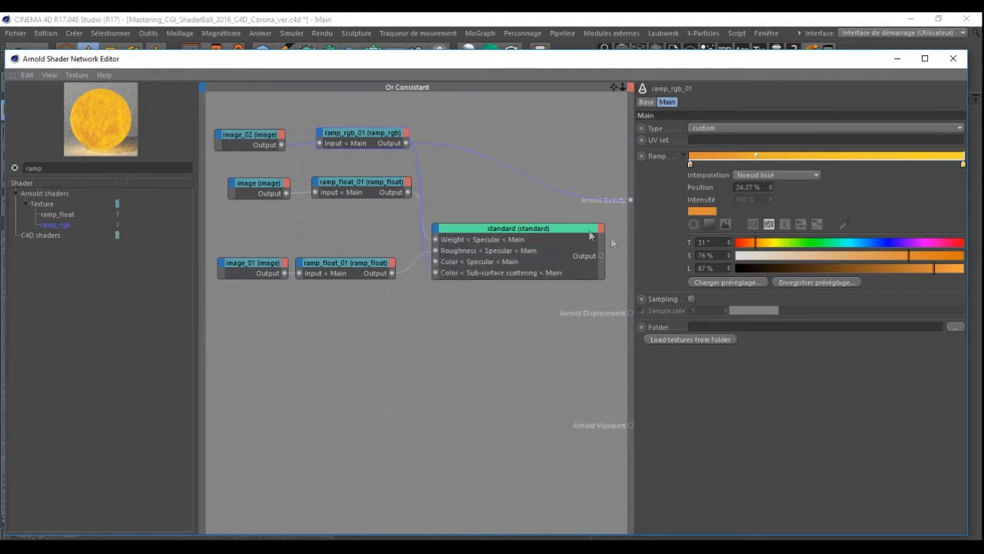
Reconnect the standard shader's output to Arnold Beauty and place the SS35 image and its colour ramp between the other two texture chains
drag(535, 206, 463, 306)
key(alt+w)
key(c)
drag(337, 112, 250, 141)
drag(370, 133, 342, 219)
click(565, 194)
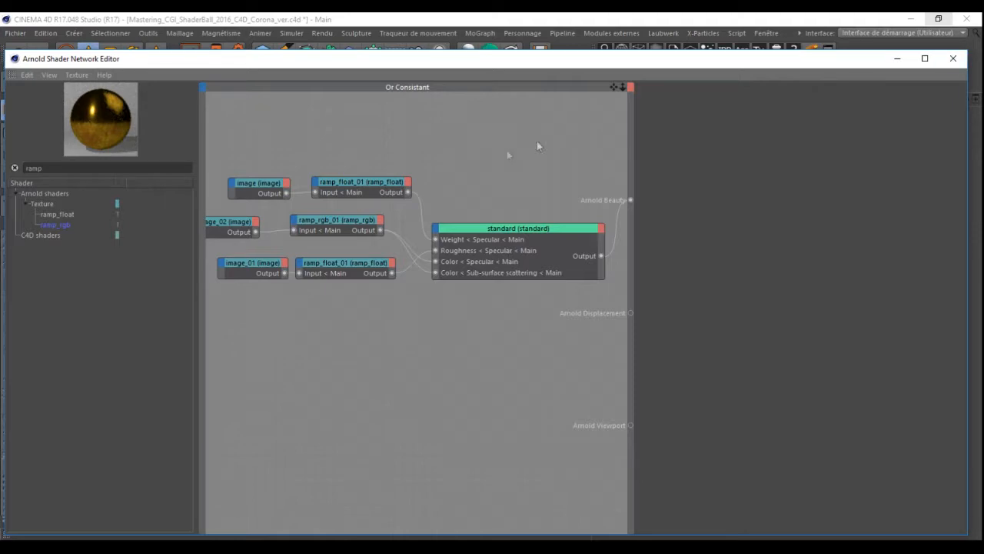
Close the network editor, render the selected region and the full ball in the IPR, inspect the gold, and close the IPR window
click(953, 58)
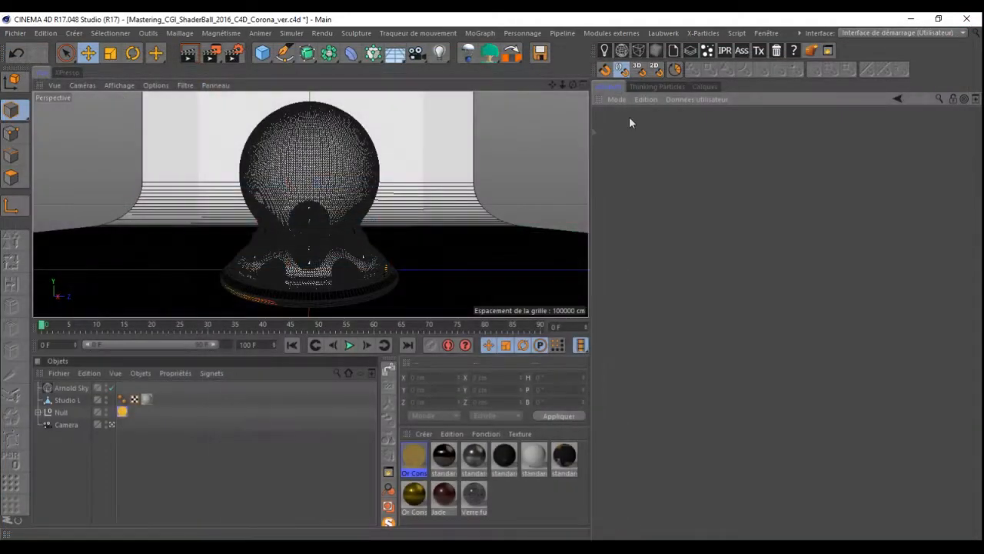
click(727, 51)
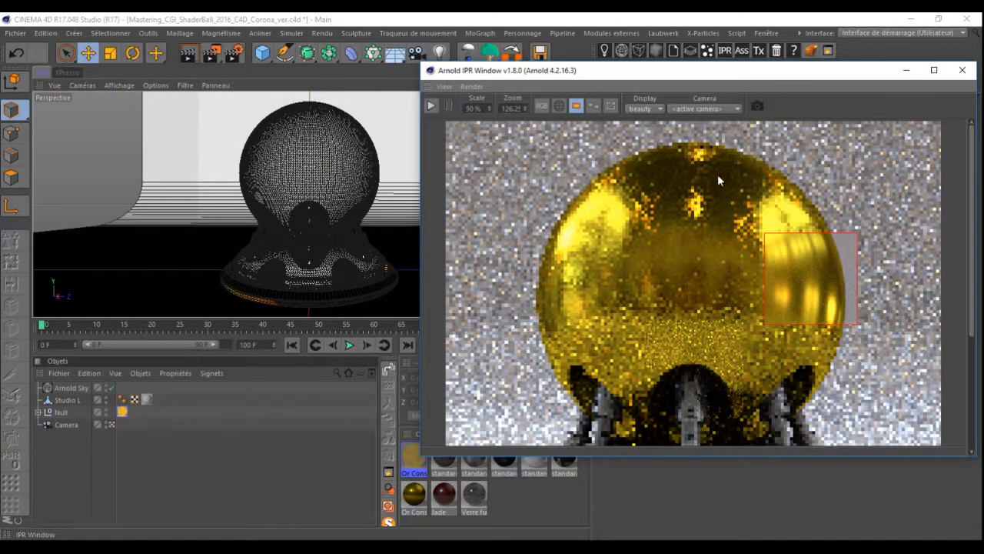
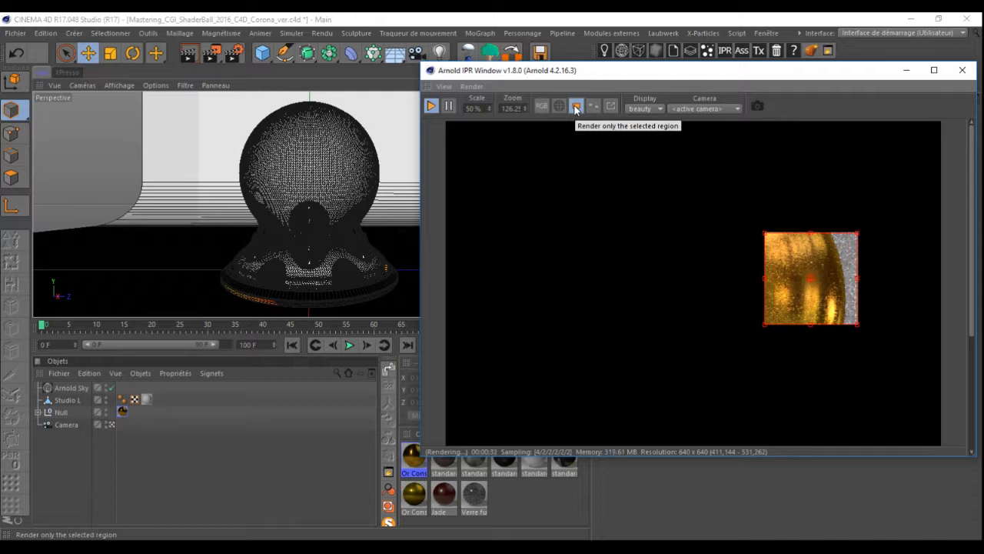
click(575, 107)
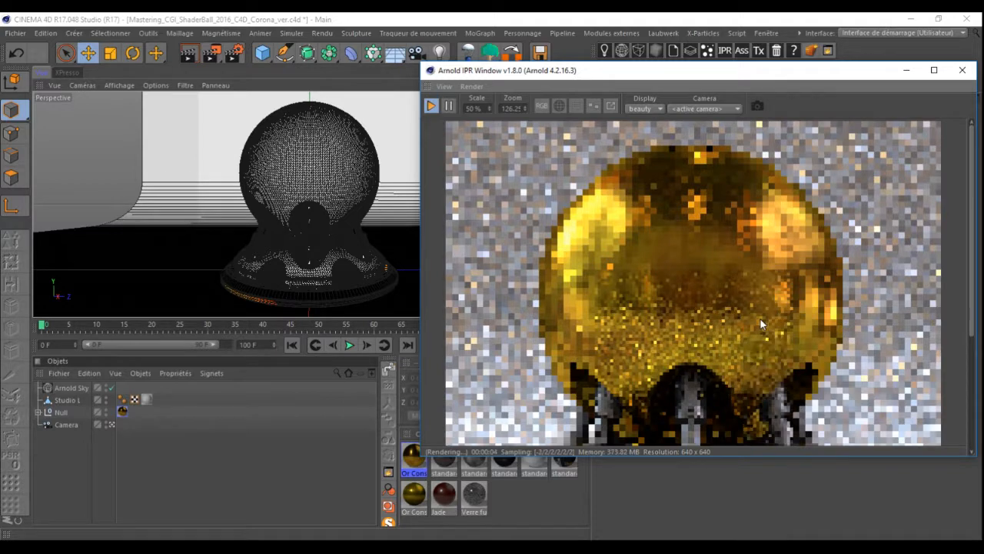
scroll(760, 323, down, 1)
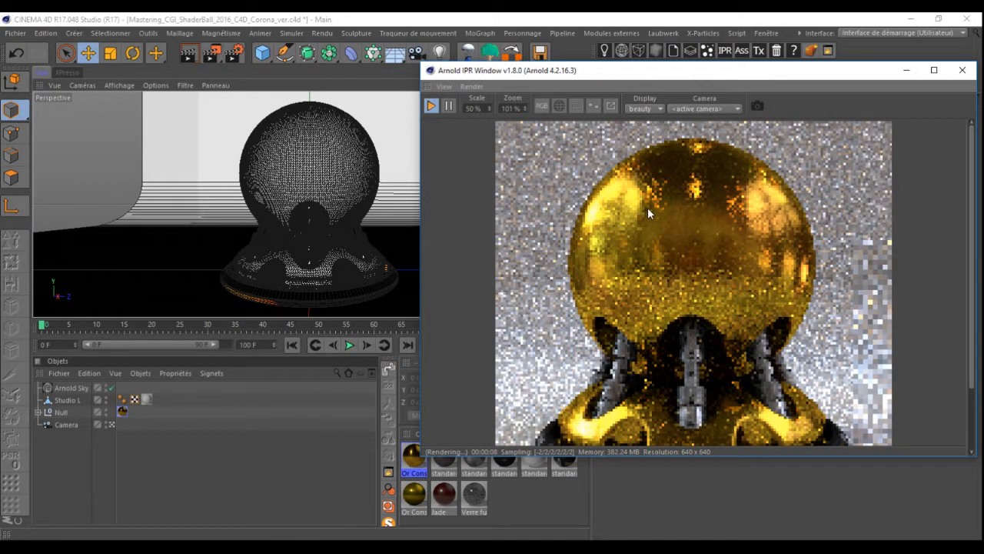
scroll(648, 207, up, 1)
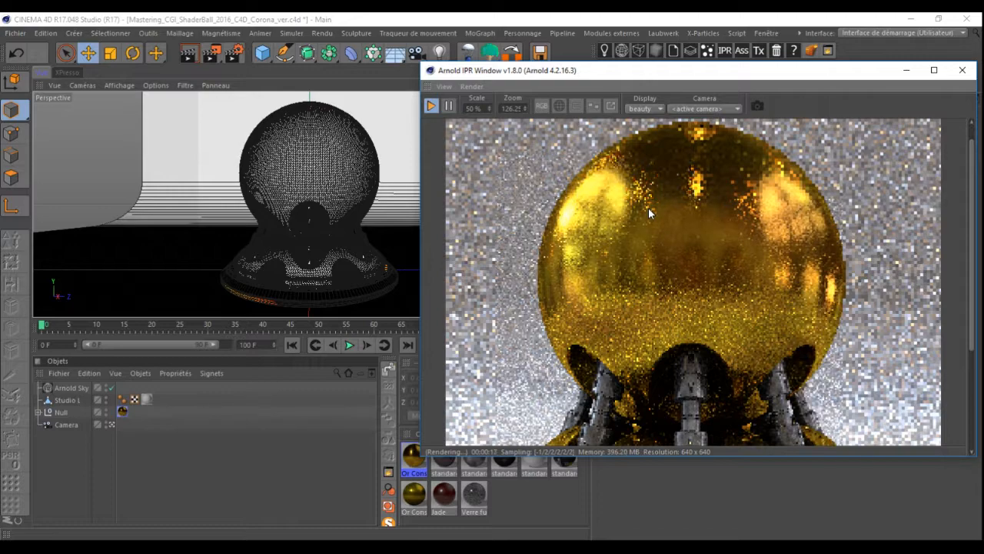
scroll(659, 230, down, 3)
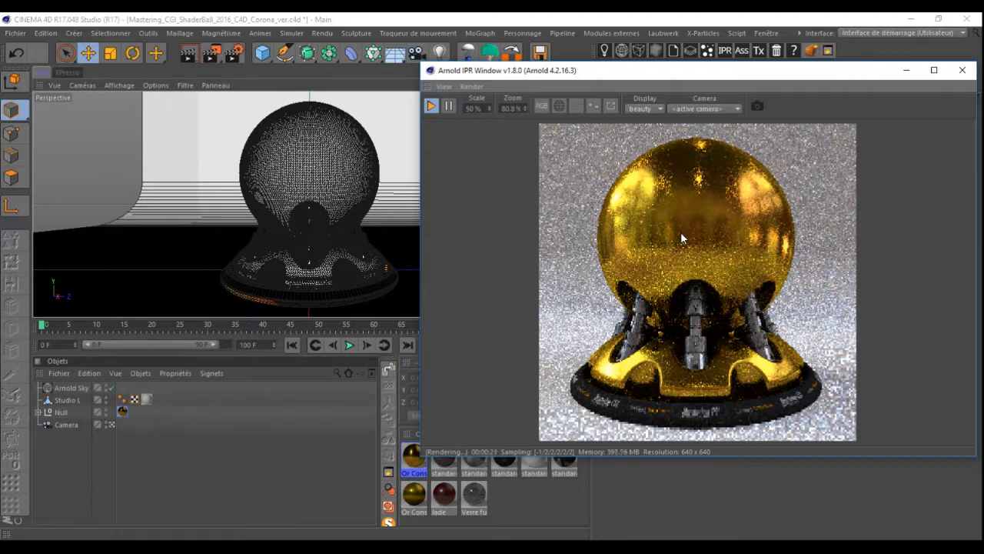
click(962, 70)
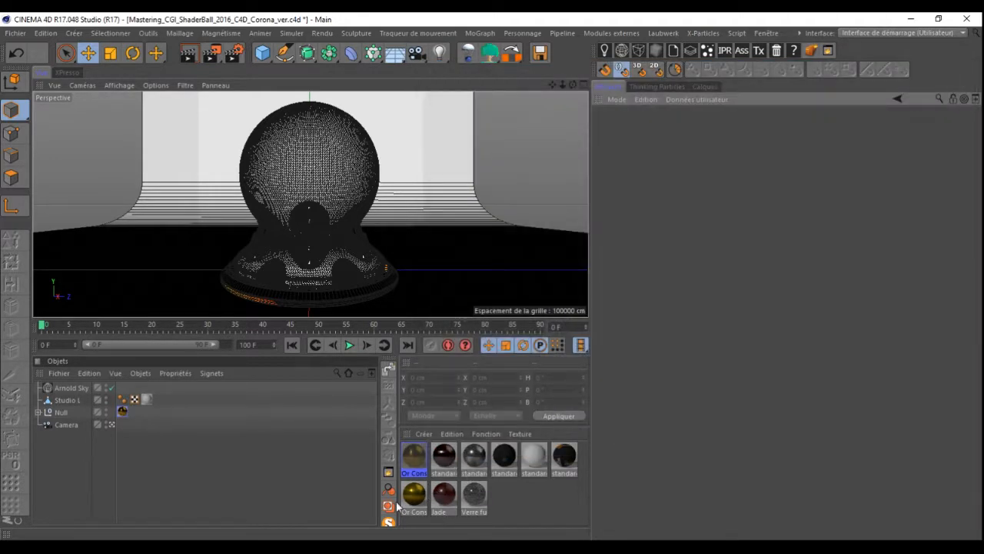
Reopen the Or Consistant shader network and add a bump2d node below the standard shader
double_click(417, 459)
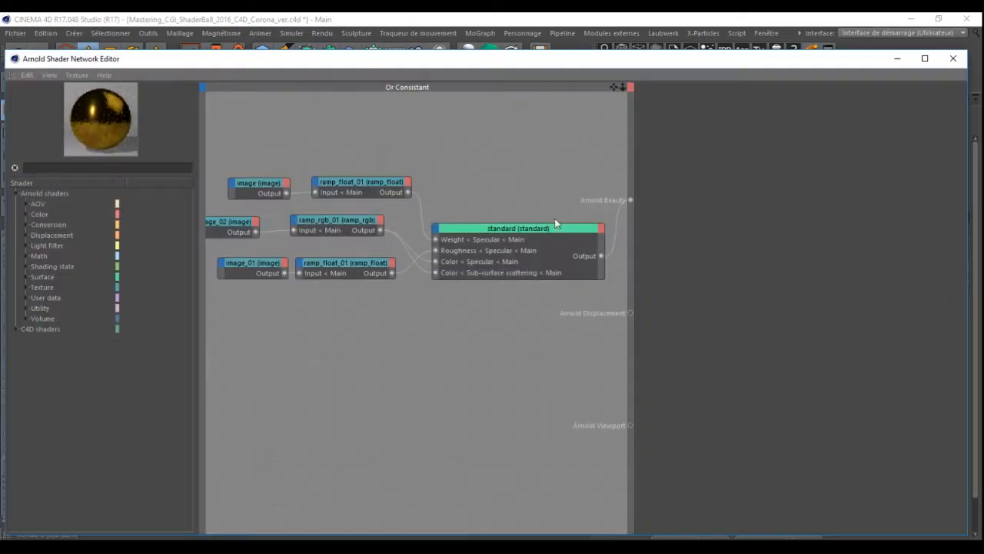
drag(550, 196, 477, 363)
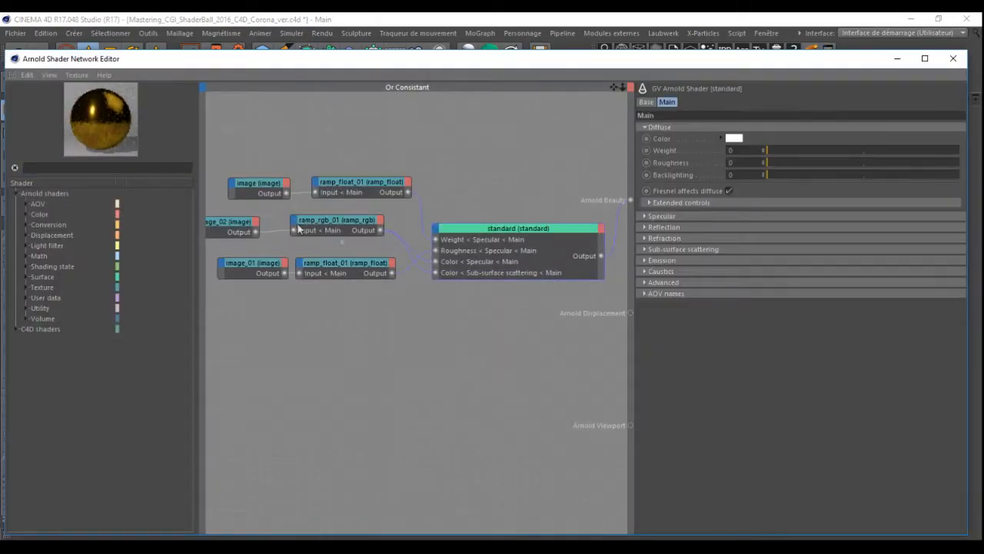
text(bump)
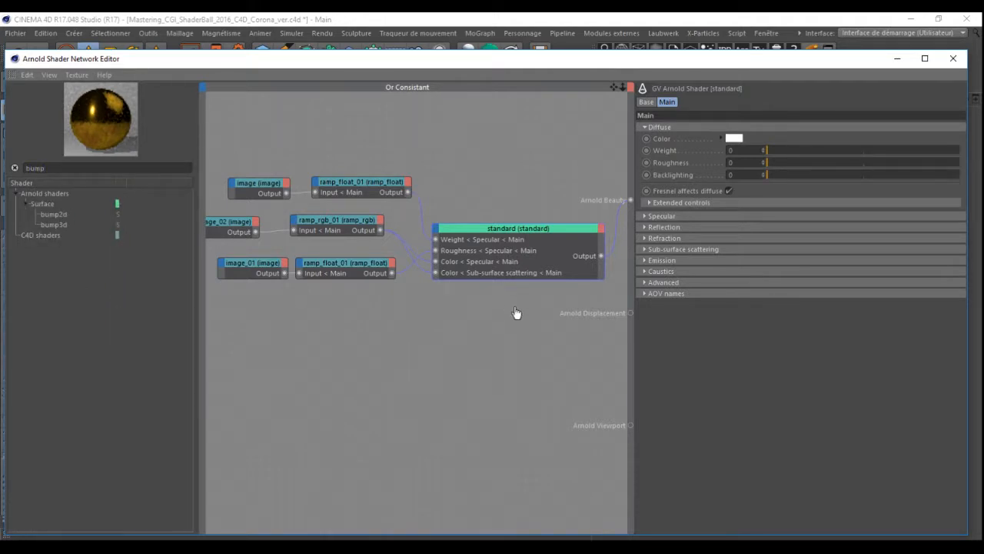
drag(516, 312, 517, 312)
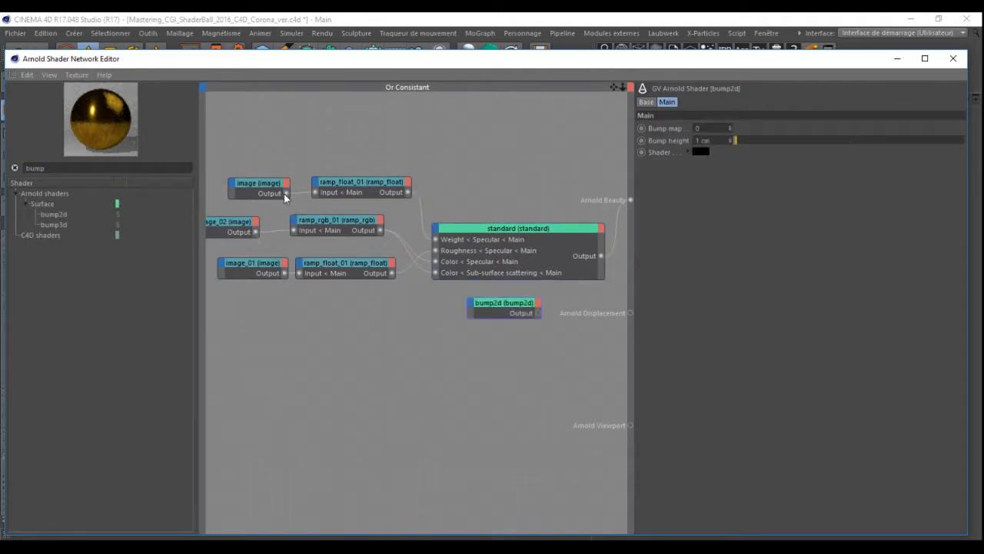
Connect the first image's output to the bump2d node's Bump map and the standard shader's output to its Shader input
drag(285, 193, 473, 306)
click(507, 310)
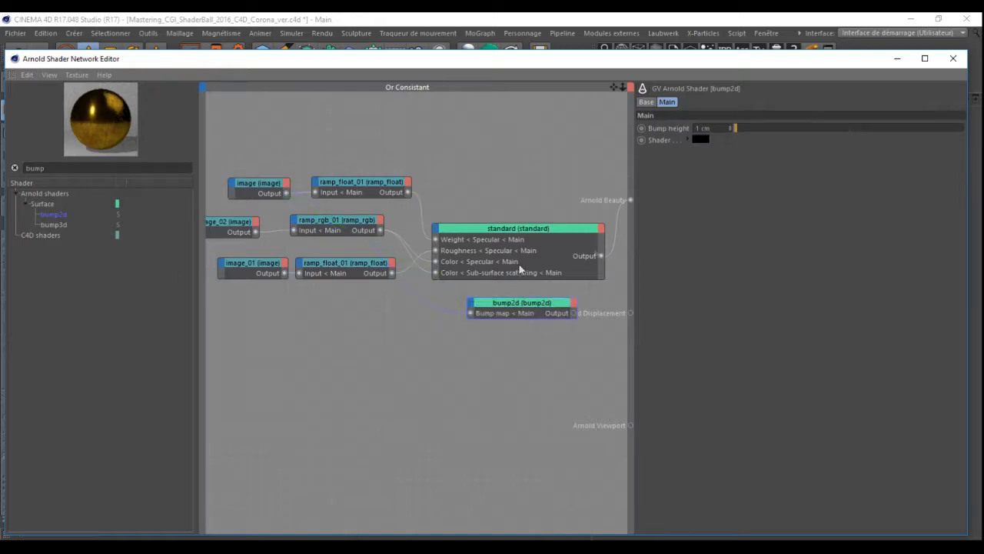
drag(600, 256, 473, 308)
mouse_move(483, 315)
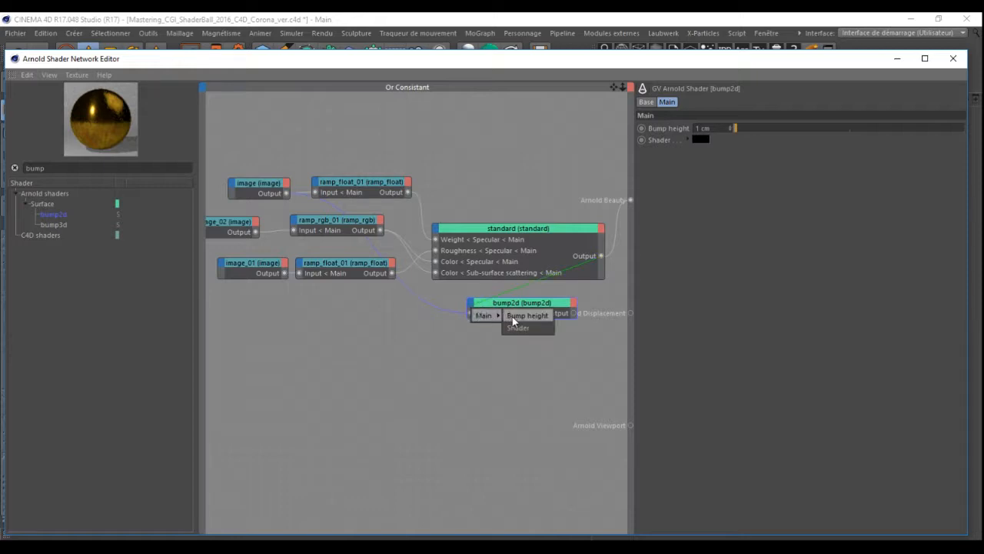
click(517, 327)
Connect the bump2d output to Arnold Beauty and place the node between the standard shader and the Beauty port
drag(513, 293, 488, 340)
key(alt+w)
key(v)
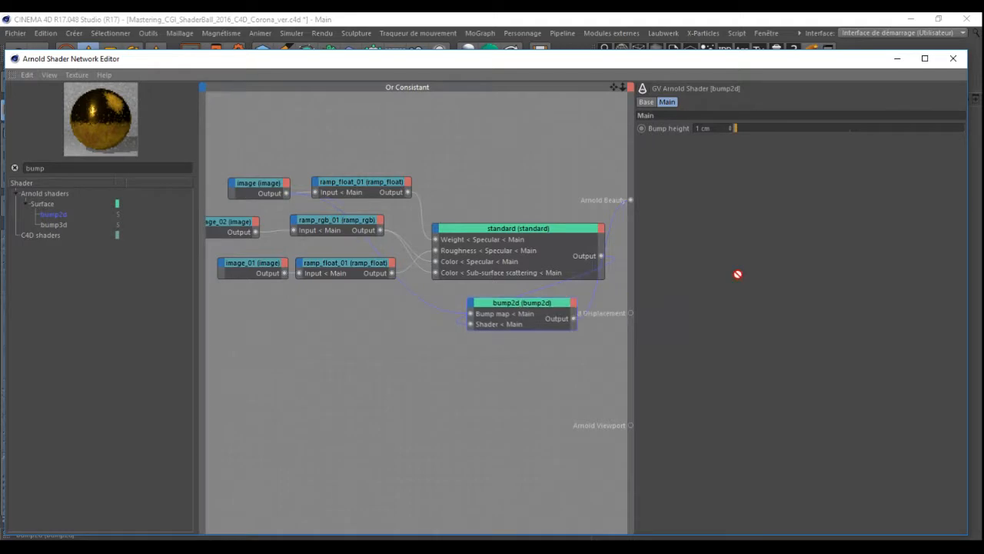
drag(613, 86, 454, 104)
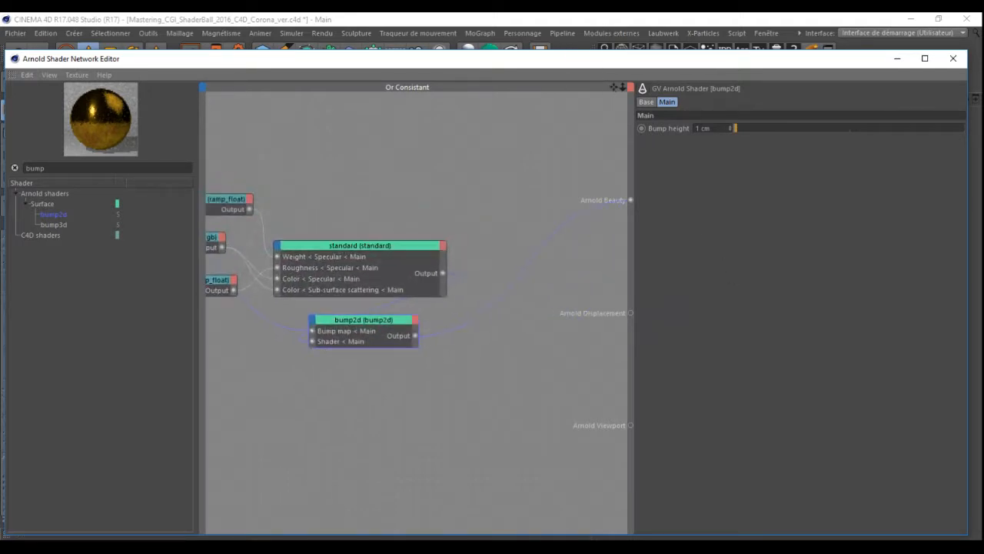
drag(357, 320, 537, 206)
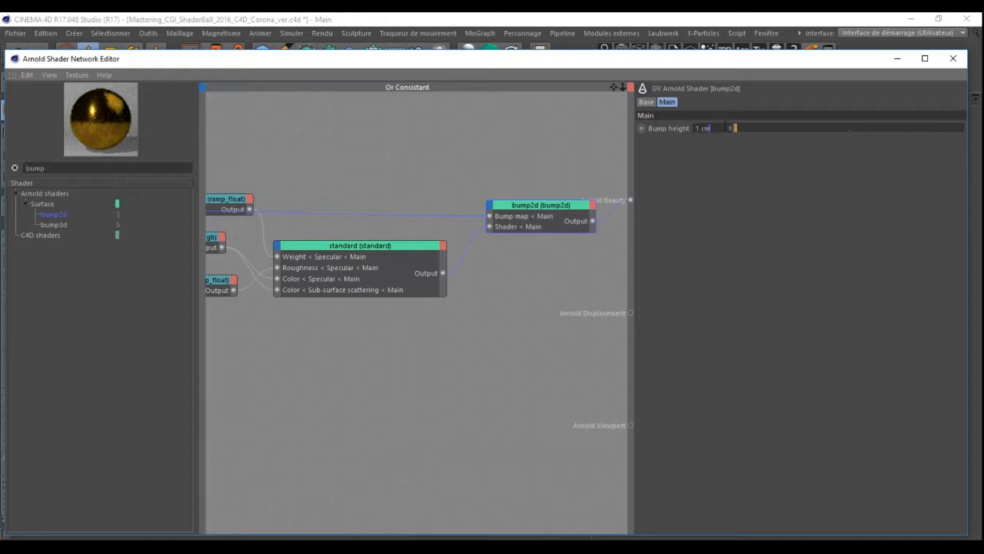
Set the bump2d node's bump height to 0.15 cm, shift the node slightly, and close the shader network editor
double_click(710, 129)
text(0.15)
key(Return)
drag(553, 204, 540, 194)
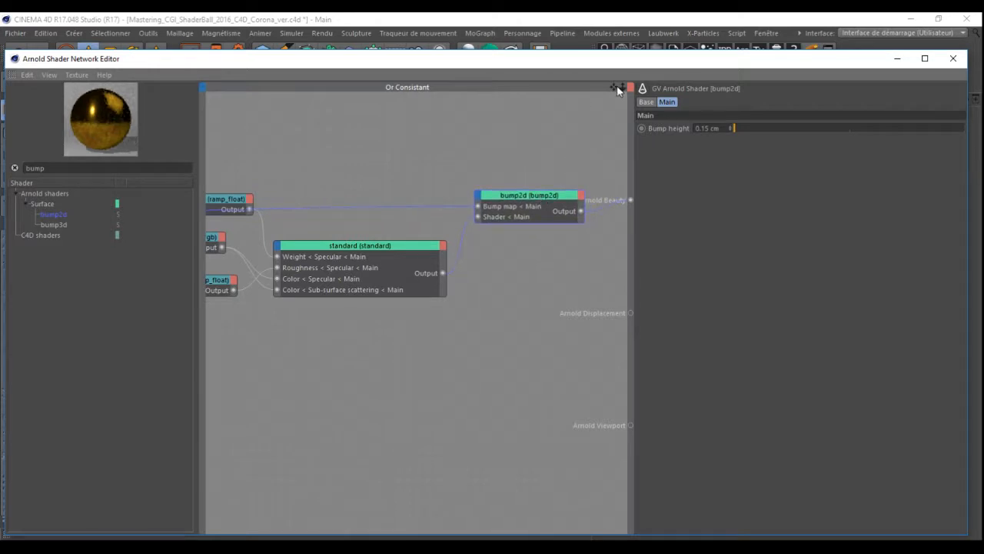
drag(615, 87, 765, 128)
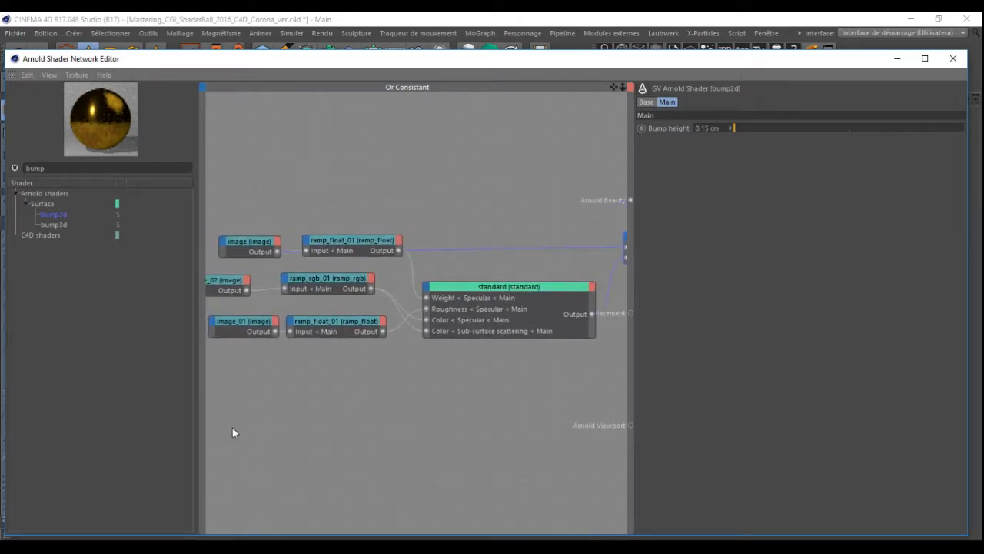
drag(485, 189, 137, 393)
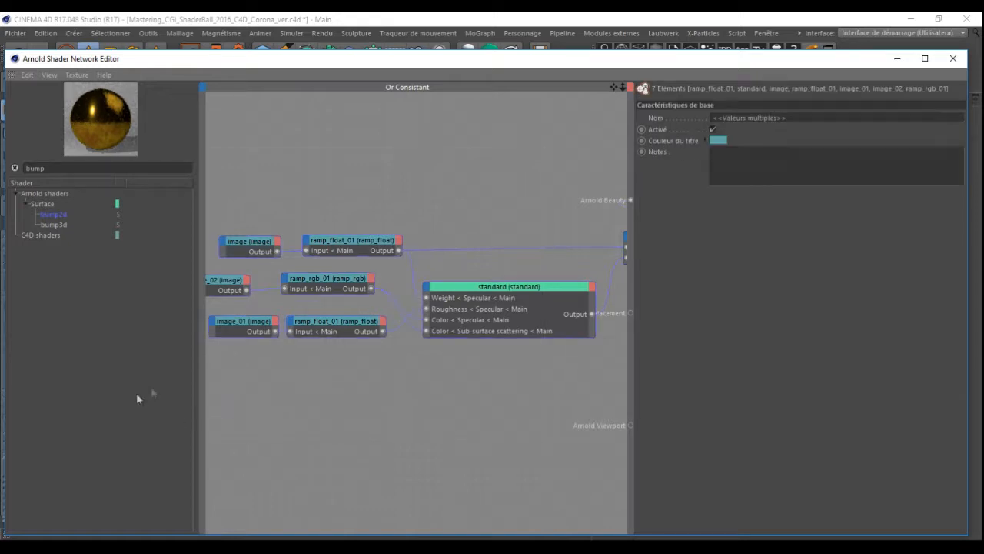
click(318, 211)
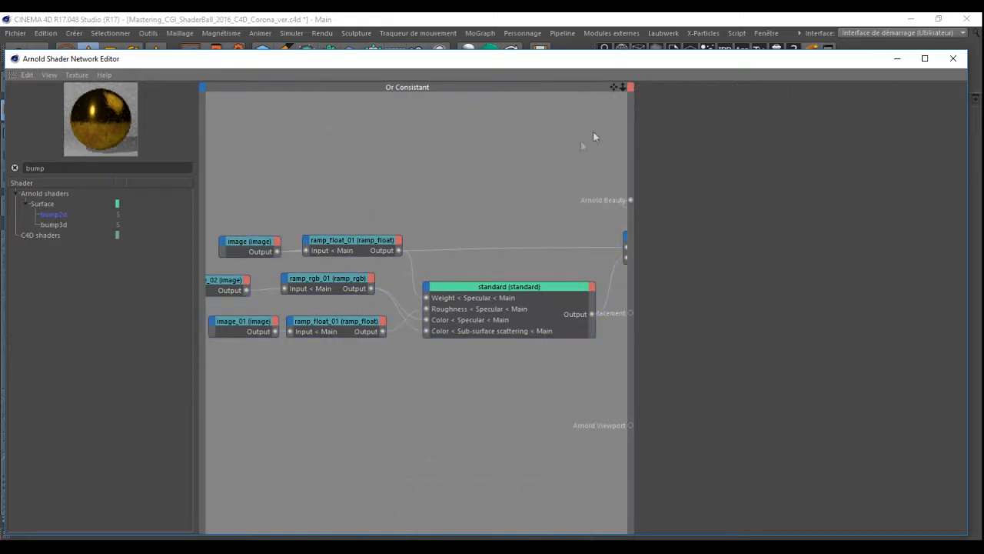
drag(611, 86, 503, 93)
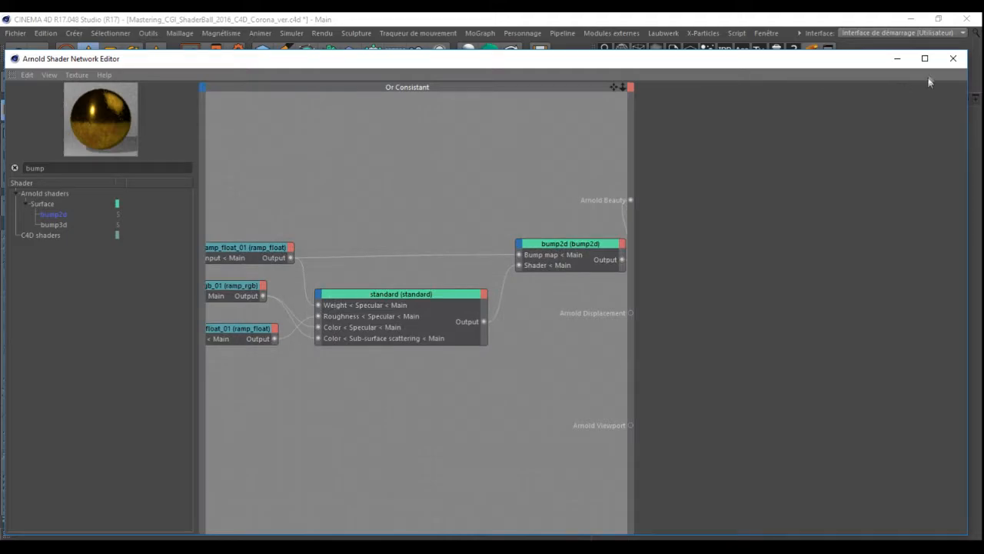
click(953, 58)
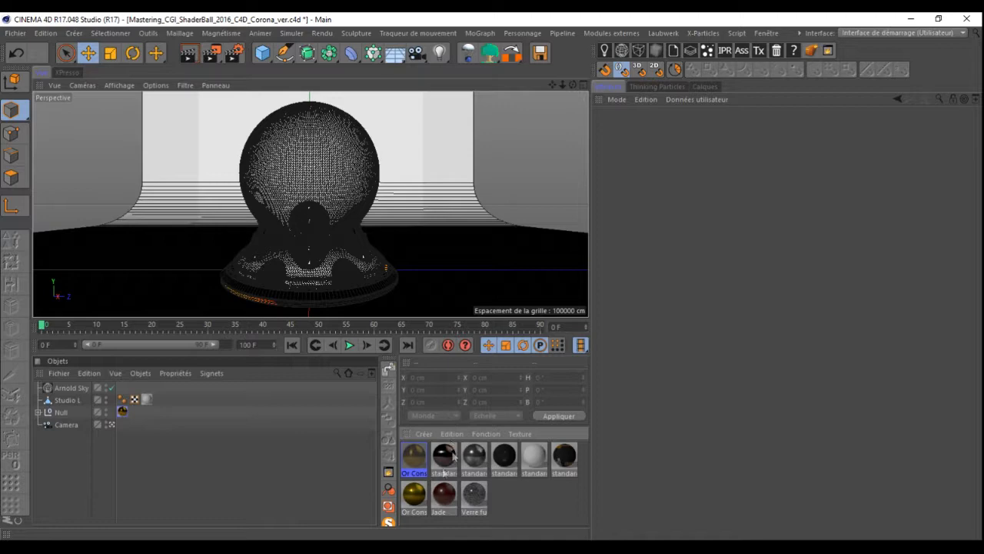
Reopen the Or Consistant network and duplicate the standard shader with its image and ramp nodes below the originals
double_click(416, 449)
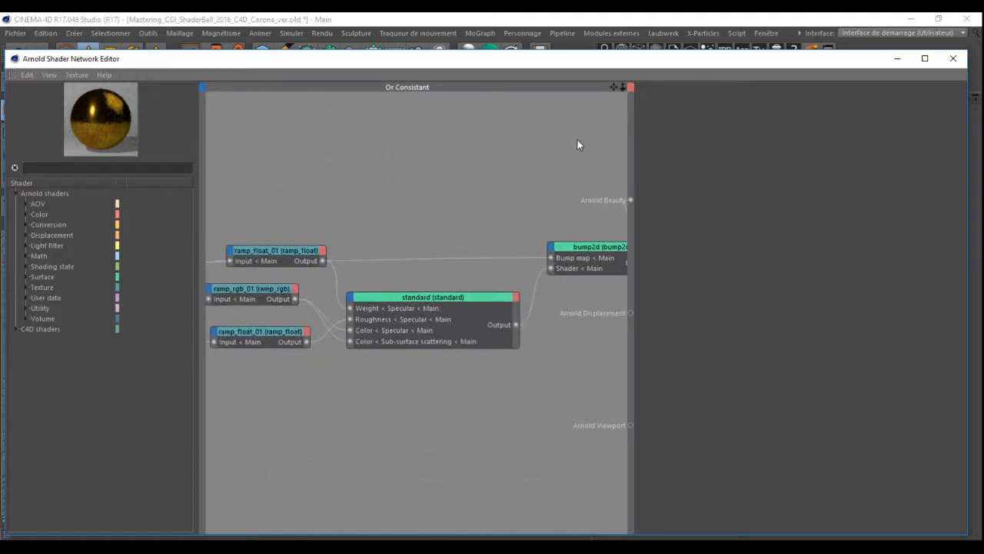
scroll(578, 144, down, 3)
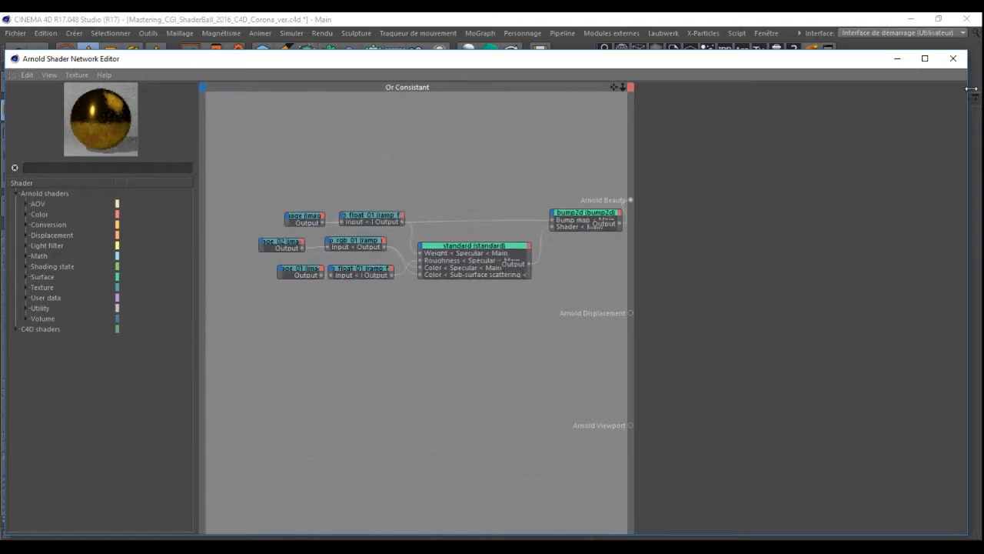
drag(547, 154, 232, 316)
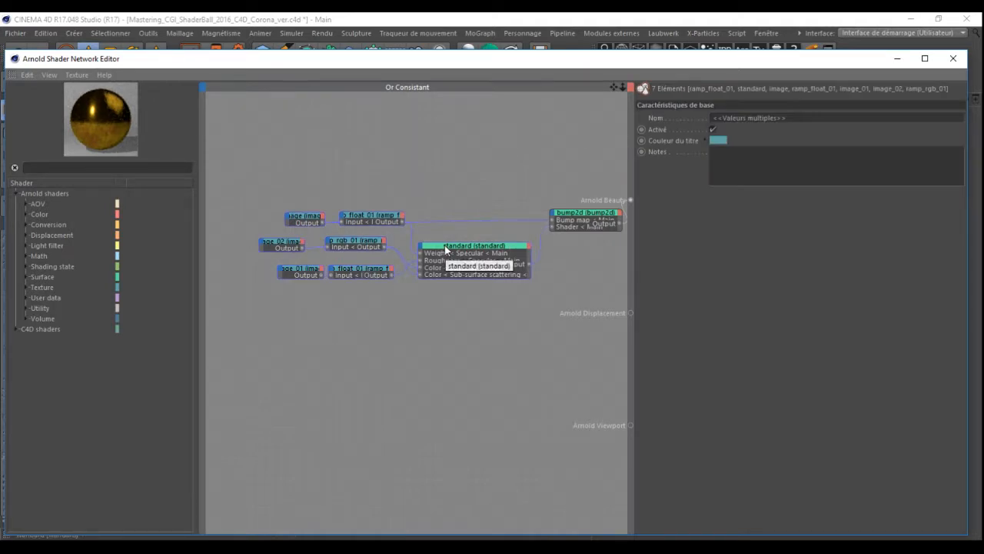
ctrl+drag(445, 246, 446, 394)
click(242, 448)
Move the bump2d node farther from the shaders and add a layer_color node between the two standard shaders and bump2d
drag(583, 220, 833, 238)
drag(614, 89, 419, 58)
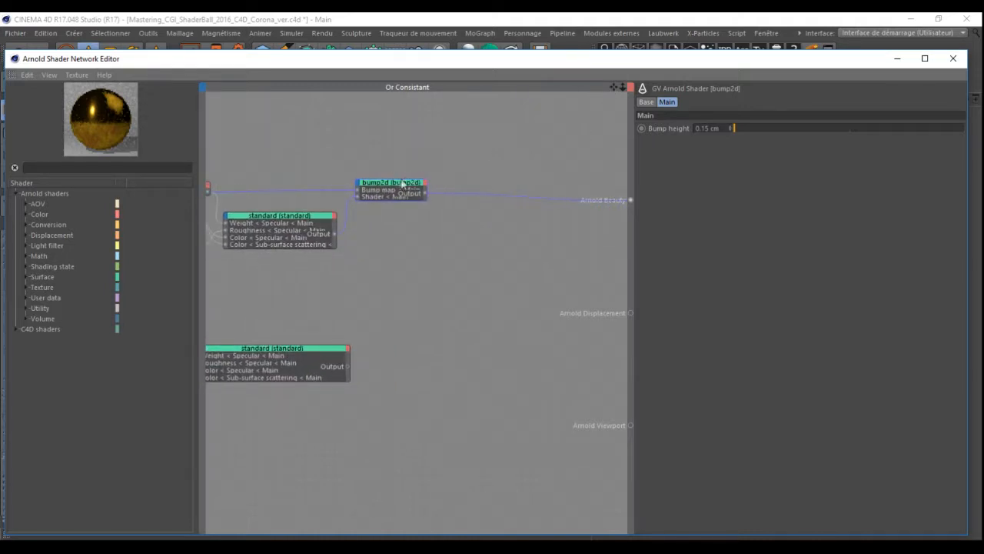
drag(390, 179, 593, 276)
click(36, 168)
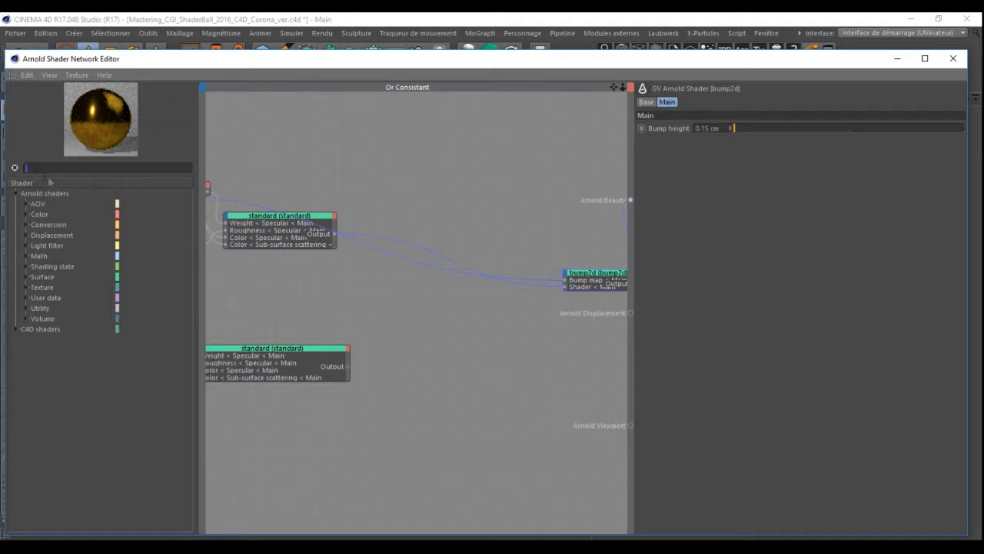
text(layer)
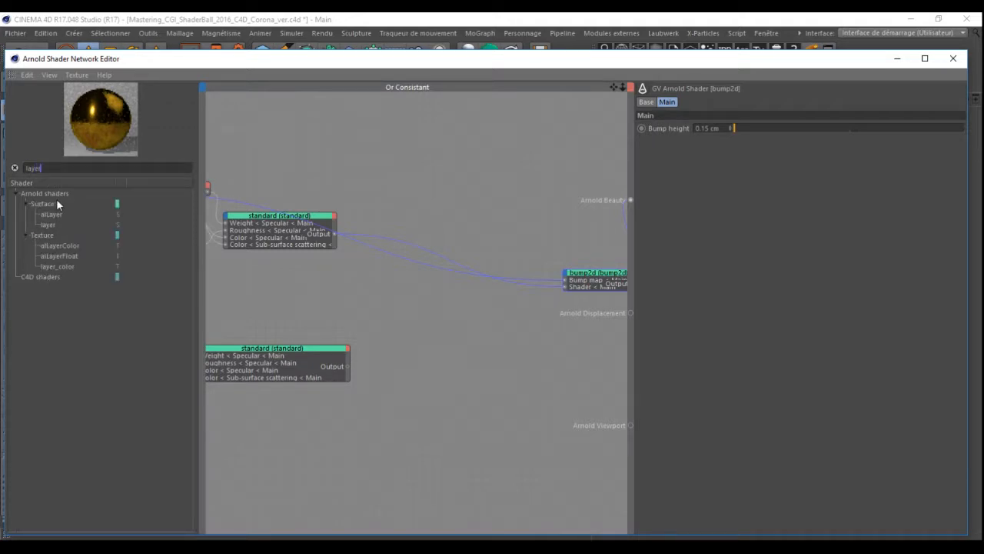
drag(387, 291, 403, 283)
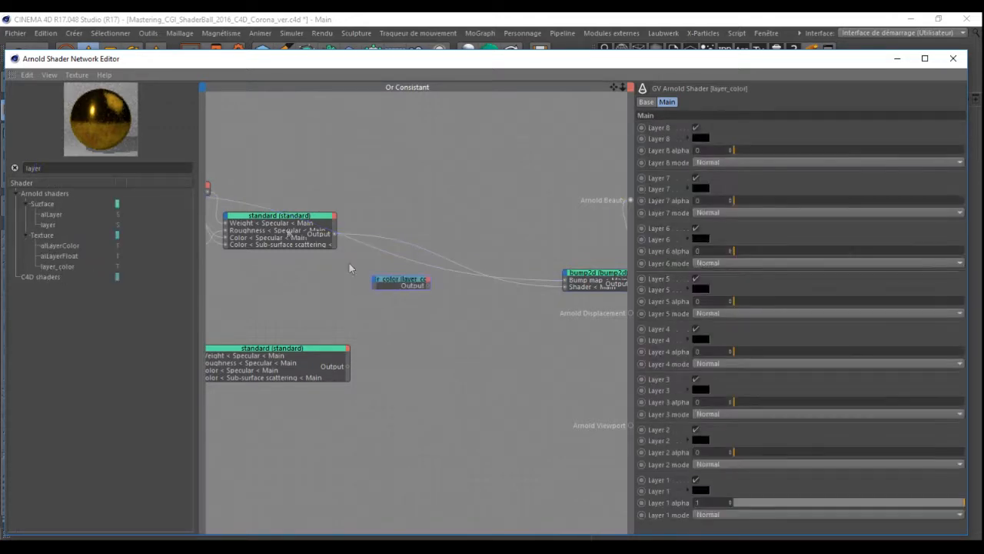
Connect the original standard shader to the layer_color node's Layer 1 and the duplicated one to Layer 2
click(333, 237)
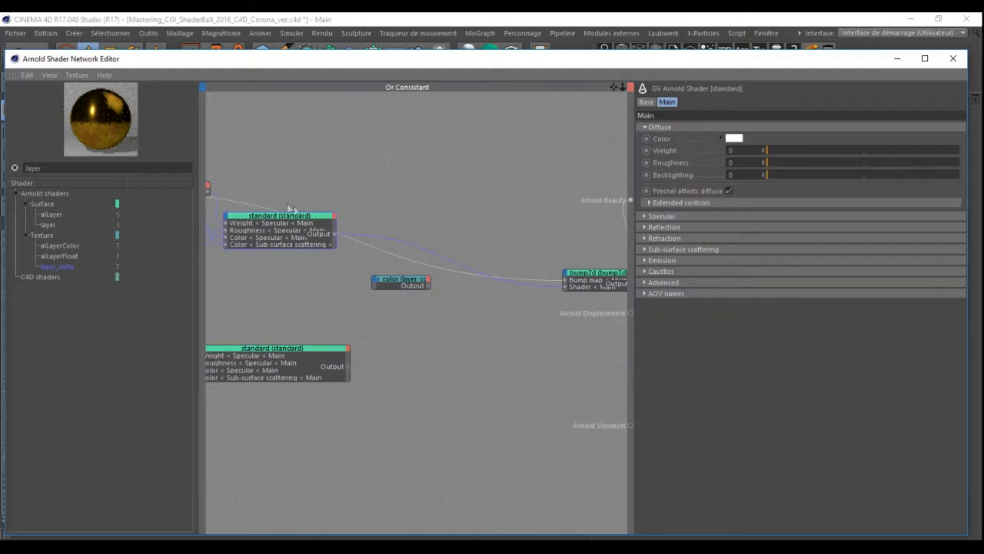
drag(336, 236, 419, 461)
drag(347, 368, 425, 435)
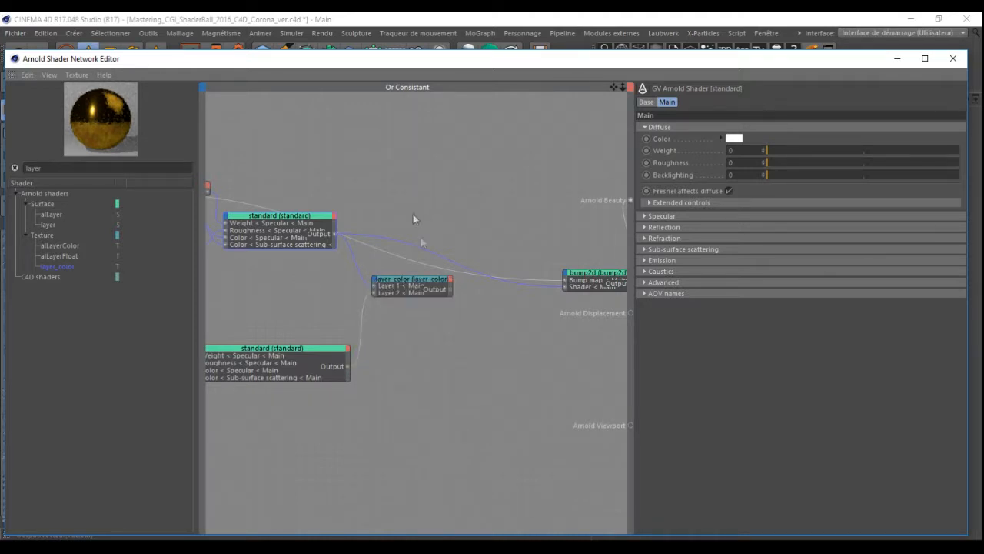
click(407, 285)
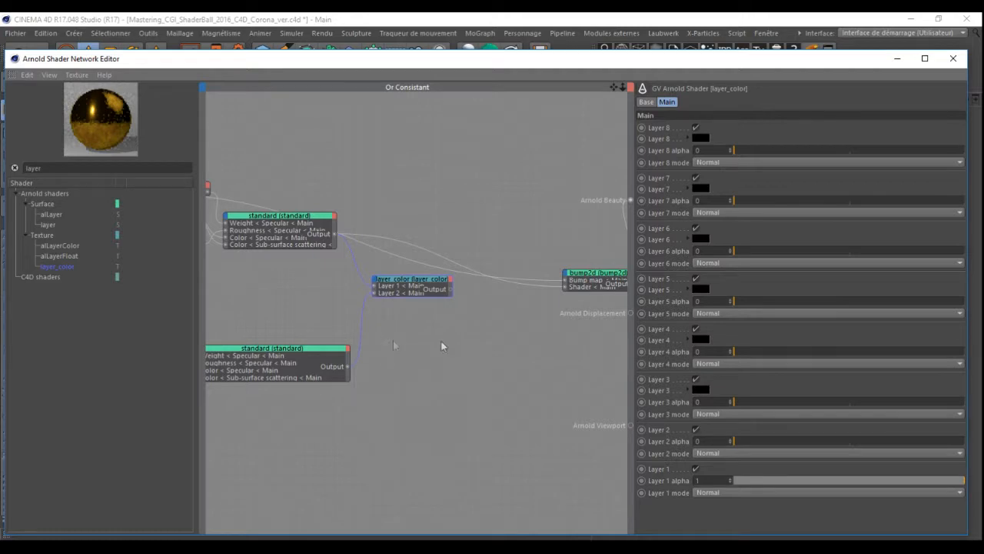
click(461, 346)
Connect the duplicated standard shader's output to Arnold Beauty and raise its specular anisotropy to slightly above 0.72
drag(613, 87, 859, 91)
drag(536, 308, 388, 534)
drag(504, 306, 457, 463)
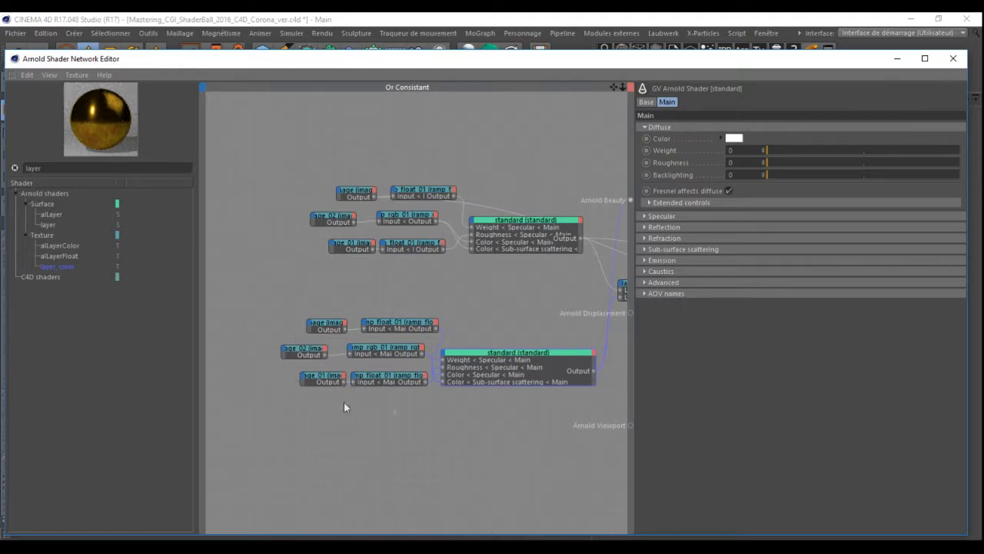
click(401, 323)
drag(500, 331, 509, 483)
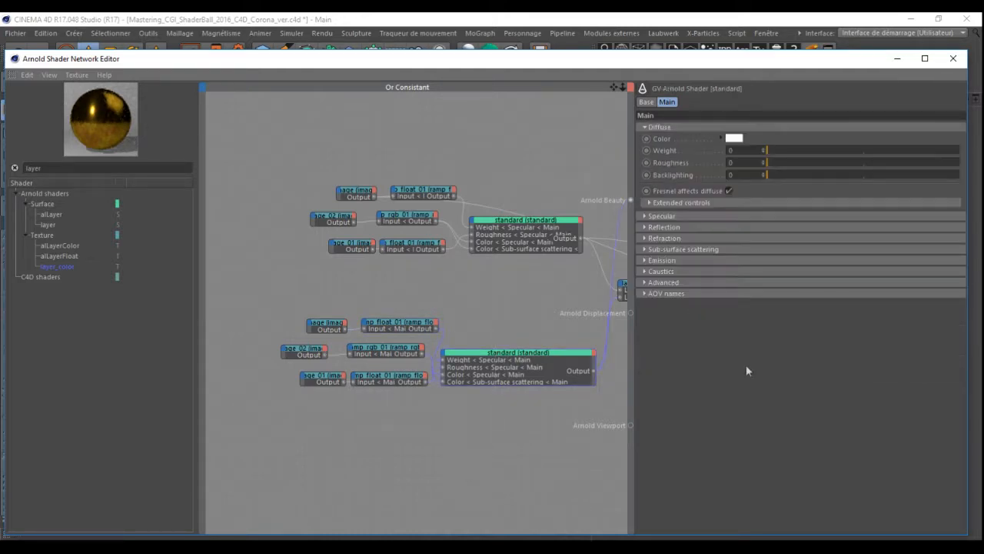
click(644, 128)
click(644, 138)
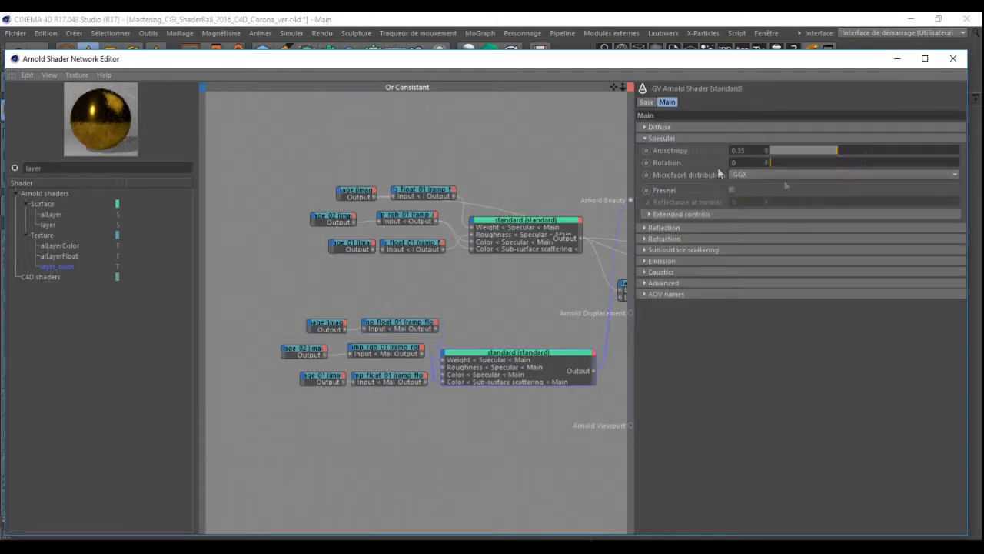
click(908, 151)
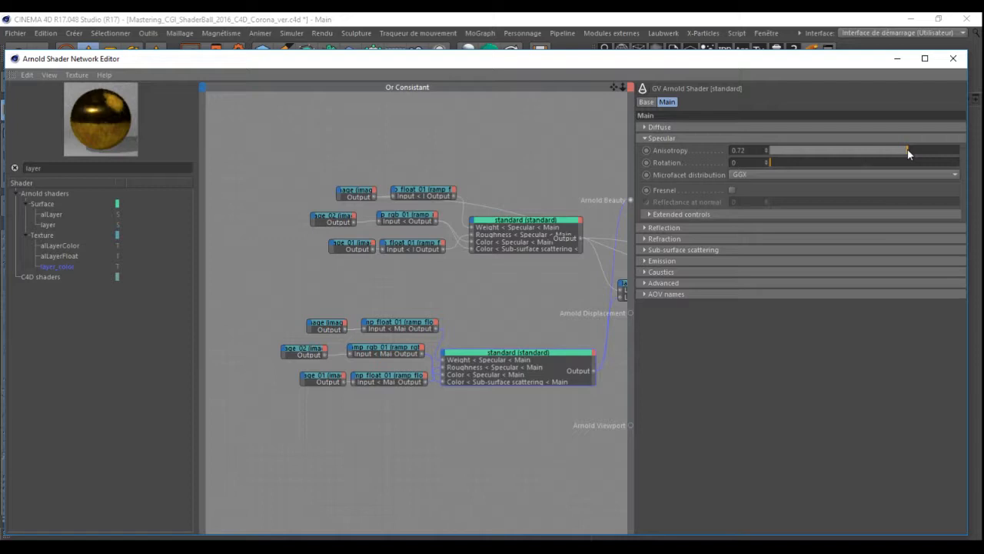
click(917, 150)
Change the first knot of the duplicated colour ramp to green with hue 81° and shift the blend midpoint towards it
click(396, 324)
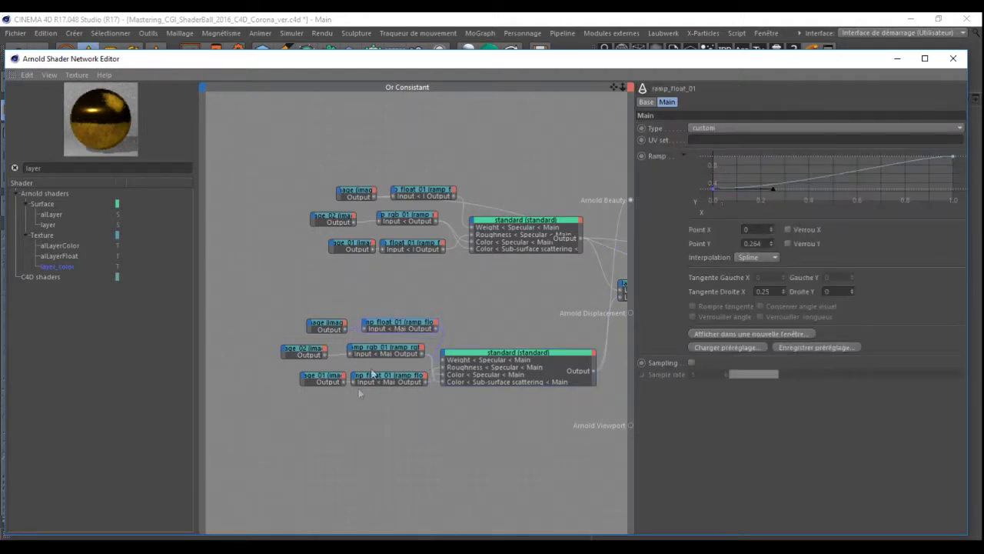
click(393, 351)
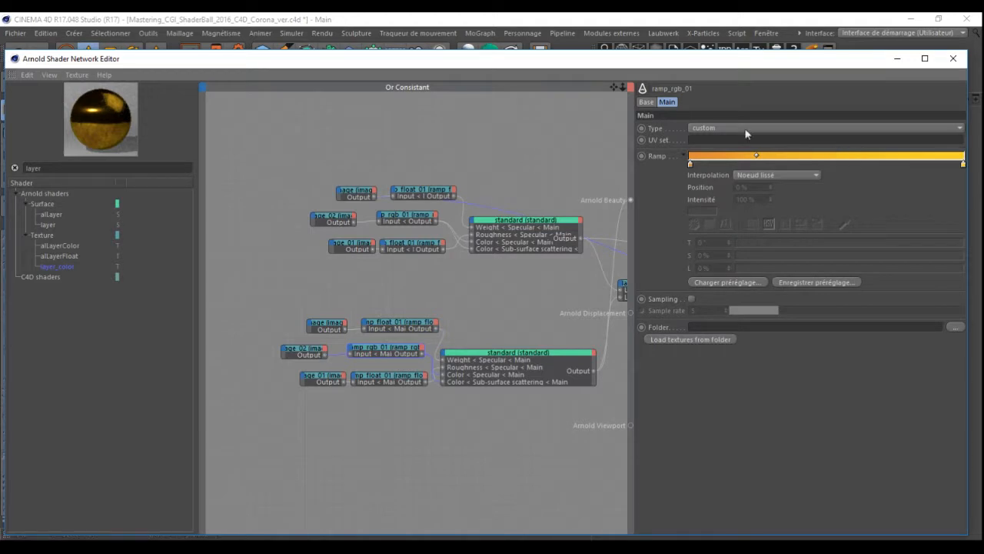
click(692, 163)
click(803, 243)
drag(798, 248, 788, 249)
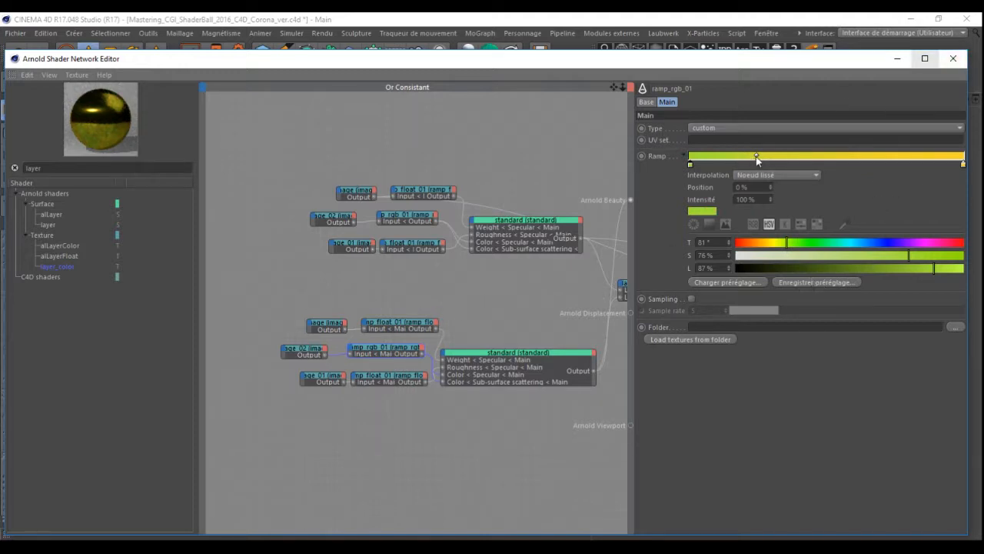
drag(757, 156, 724, 158)
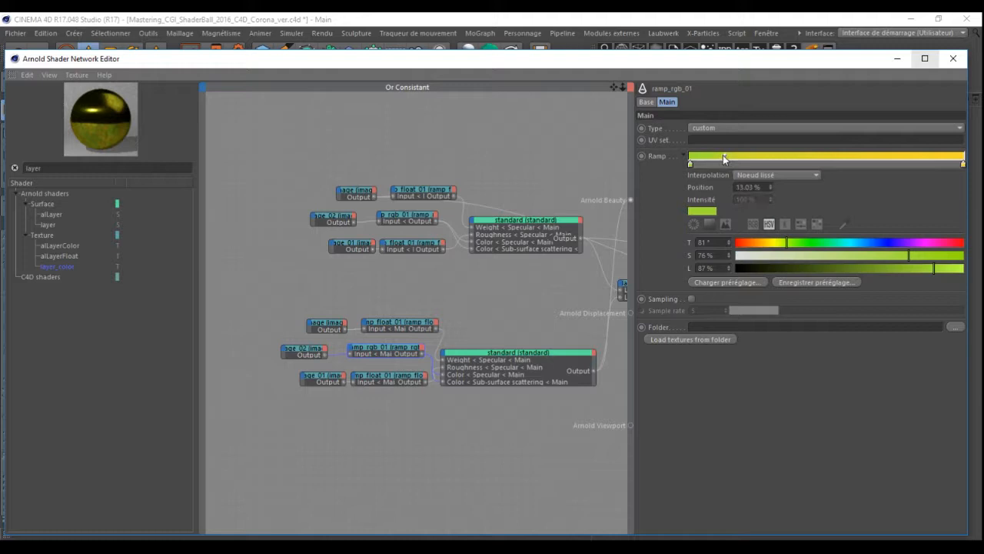
Add a yellow knot to the duplicated colour ramp and position it at 28.31%
click(902, 166)
drag(901, 164, 783, 163)
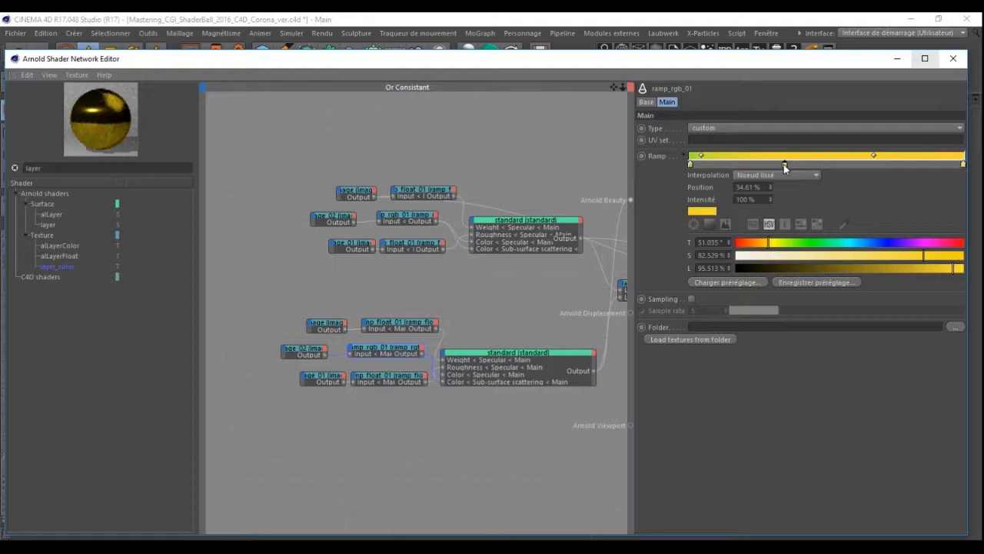
drag(783, 164, 767, 164)
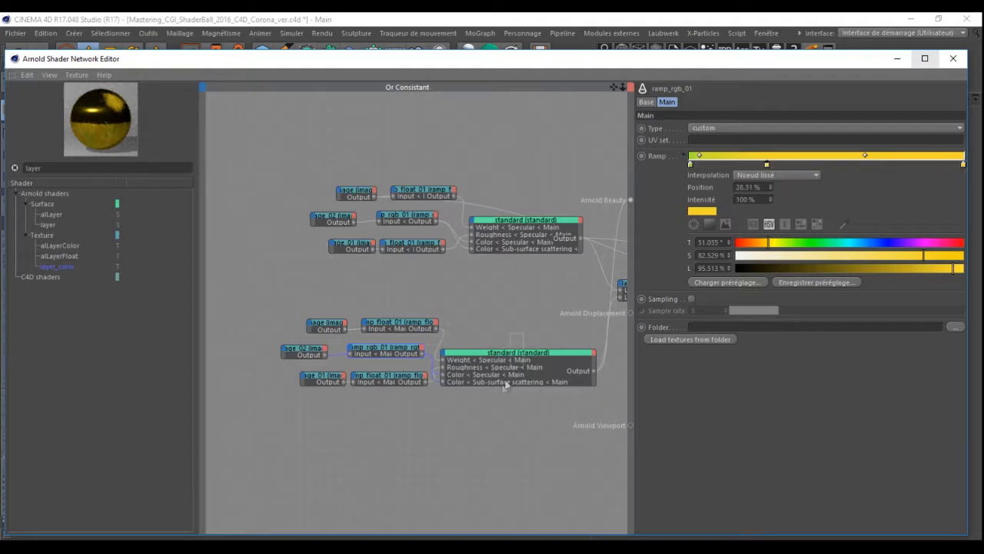
Open the duplicated shader's sub-surface scattering settings, and set the original standard shader's sub-surface scattering weight to 0.25
drag(498, 393, 499, 394)
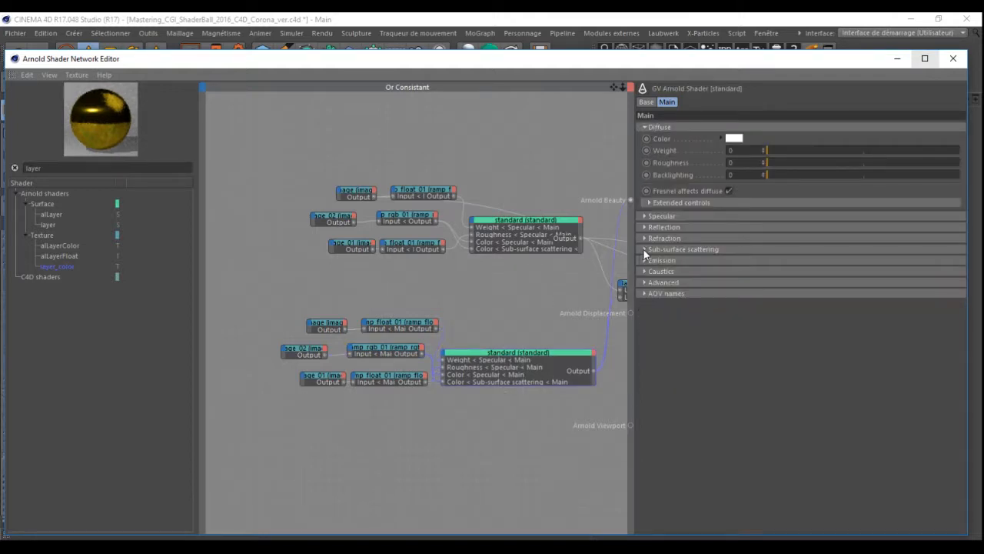
click(644, 249)
click(718, 262)
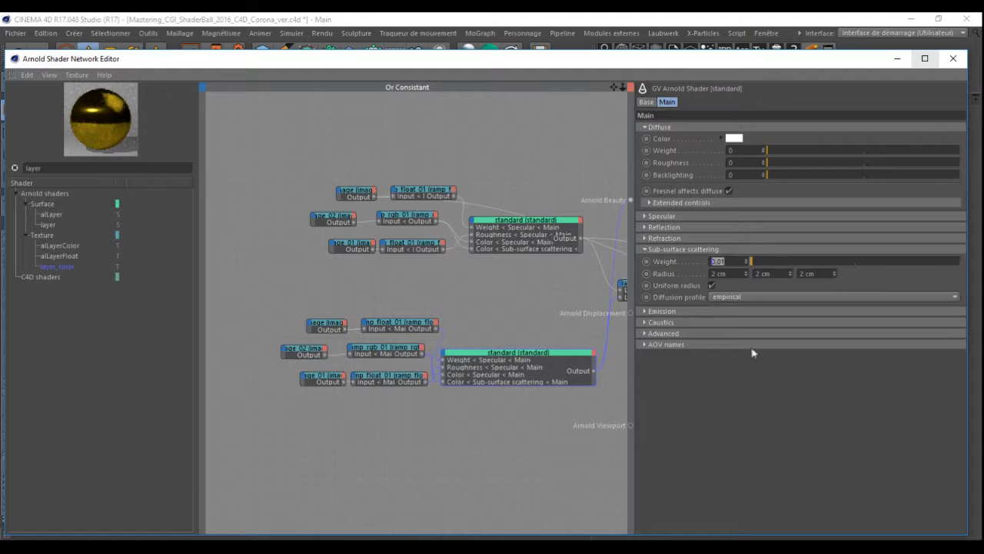
drag(540, 185, 493, 268)
drag(736, 261, 669, 261)
text(.25)
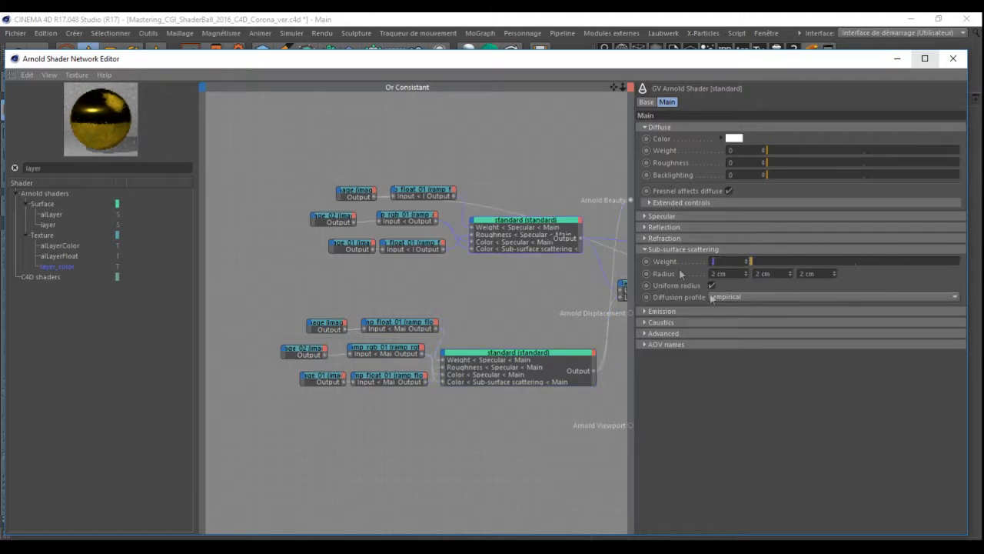
click(785, 406)
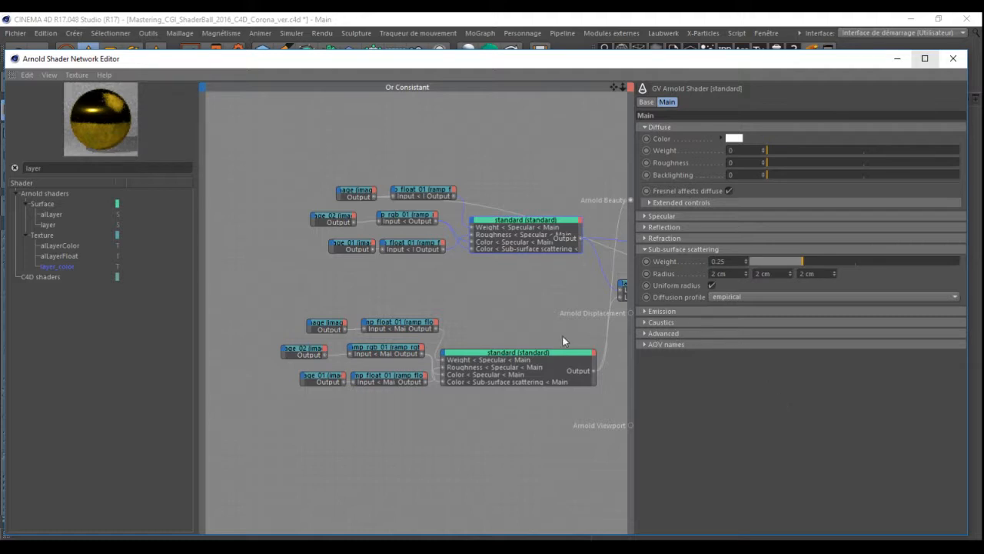
Connect the layer_color node's output to Arnold Beauty
drag(613, 87, 439, 77)
mouse_move(474, 256)
mouse_down()
mouse_move(468, 314)
mouse_move(472, 261)
mouse_up()
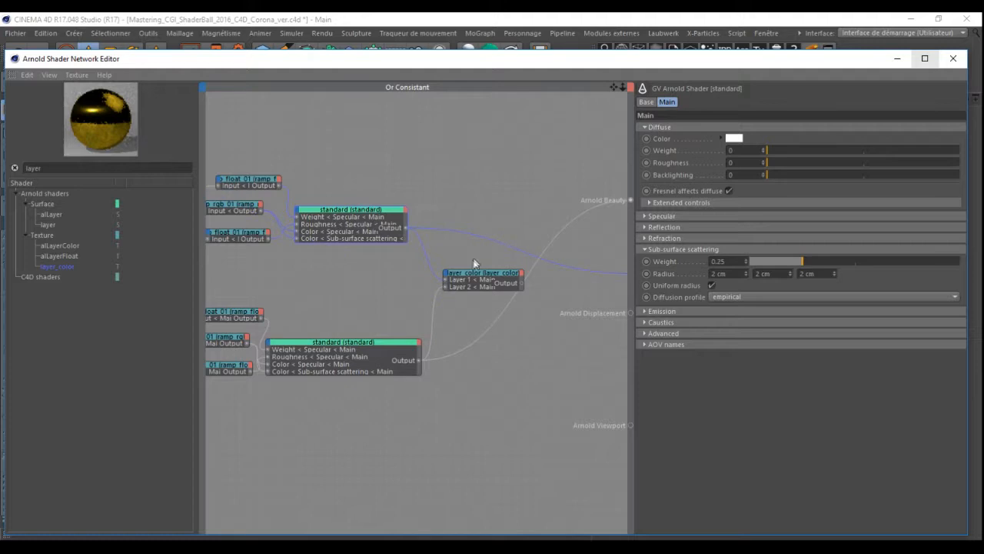
drag(479, 303, 478, 301)
key(alt+w)
key(v)
Route the layer_color output into the bump2d node's Shader input and connect bump2d's output to Arnold Beauty
drag(614, 87, 480, 92)
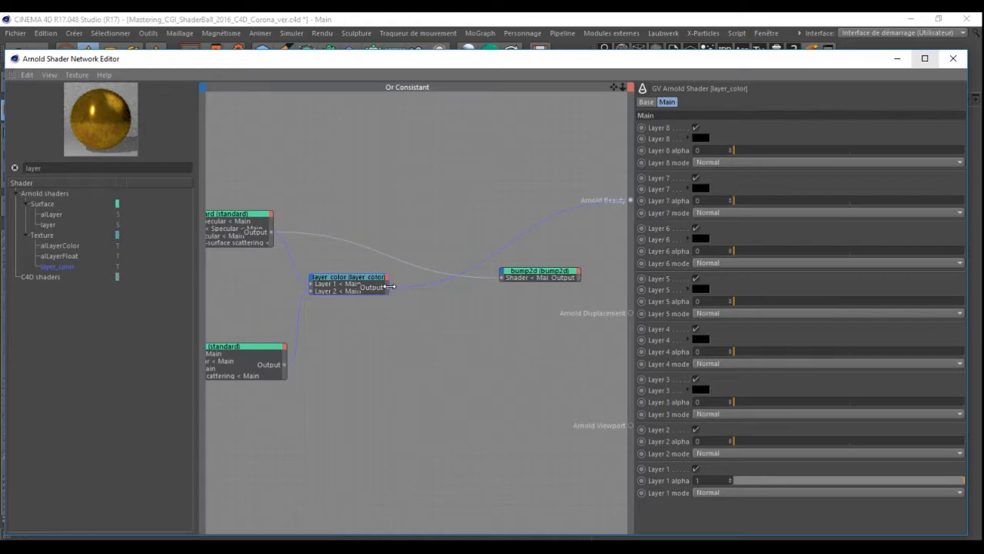
drag(386, 288, 500, 280)
click(567, 269)
key(k)
key(v)
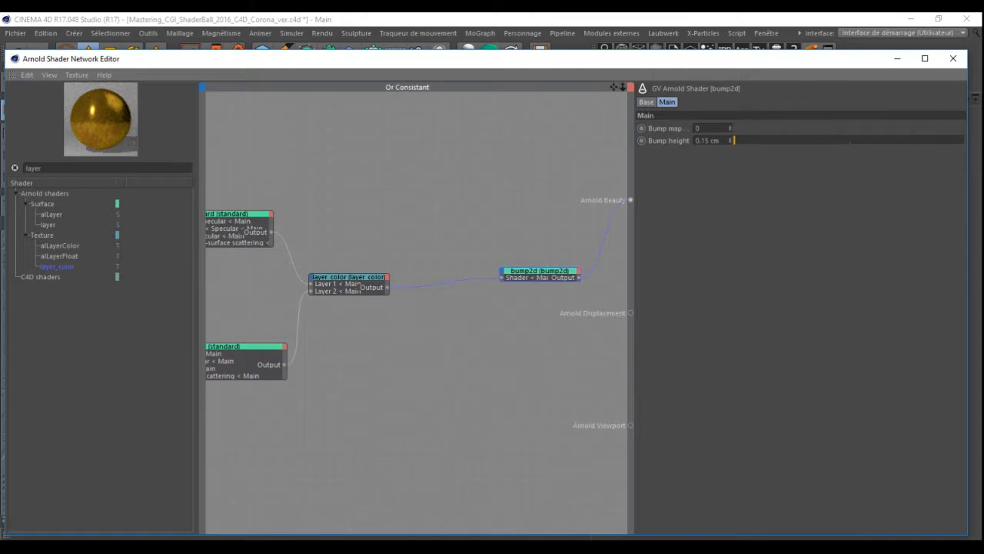
Connect the original shader's image_02 scratch texture output to the bump2d node's Bump map input
scroll(358, 283, down, 5)
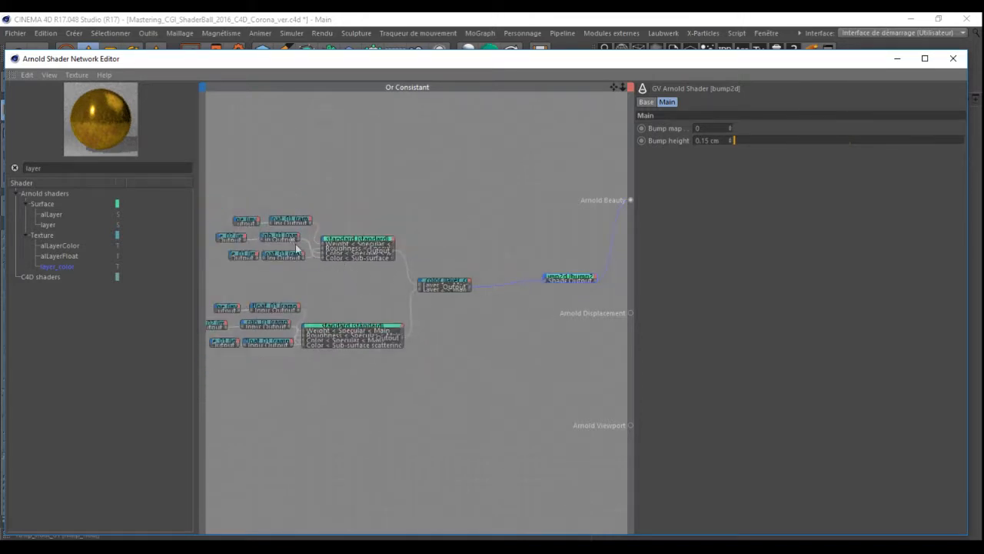
click(244, 241)
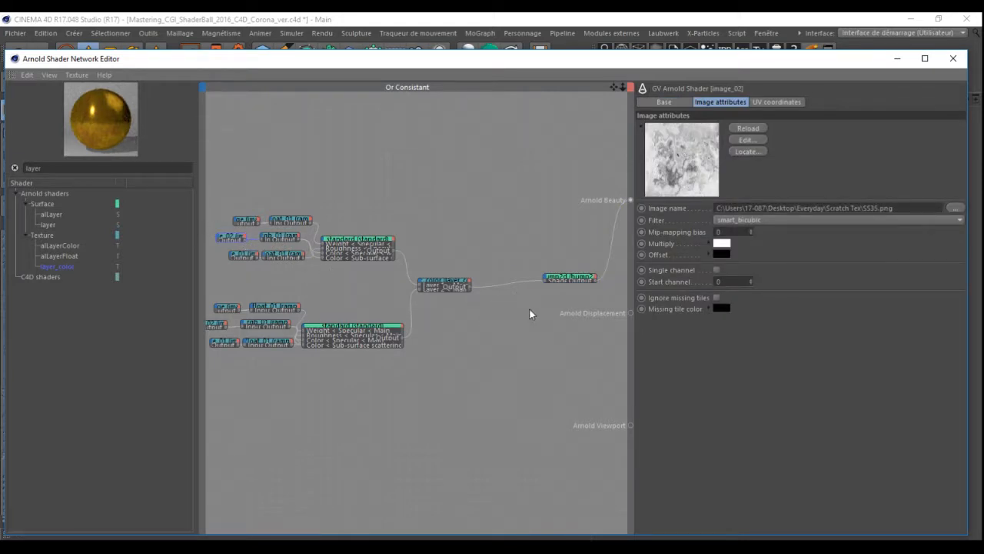
drag(245, 240, 588, 286)
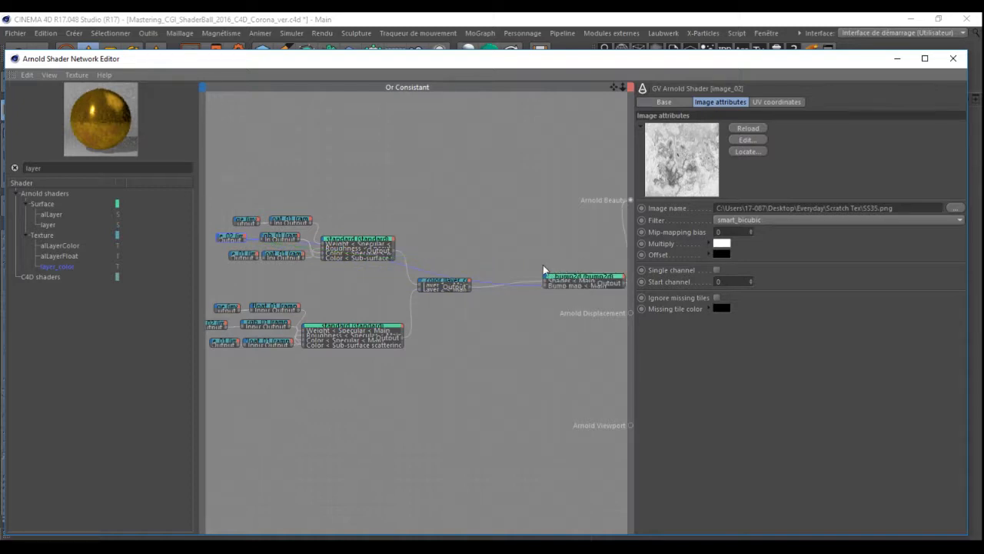
Set the layer_color node's Layer 2 alpha to 1, try the Multiply mode, and set the Layer 2 mode to Lighten
drag(473, 255, 439, 316)
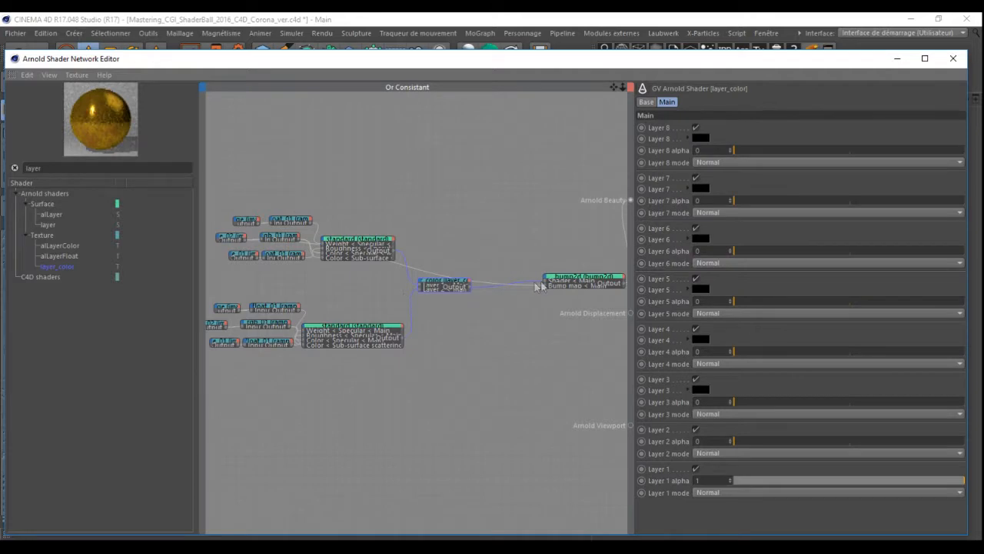
drag(745, 441, 966, 442)
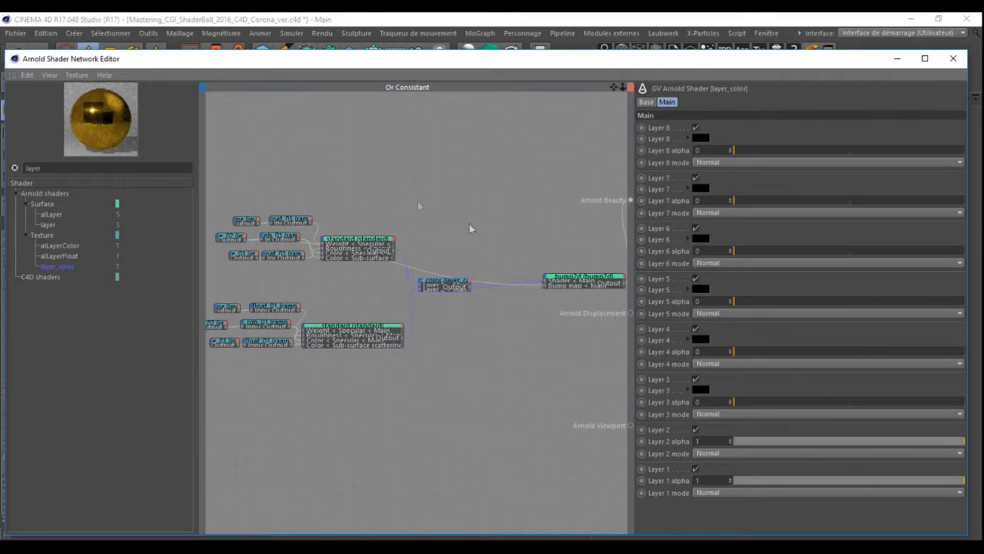
scroll(548, 333, up, 6)
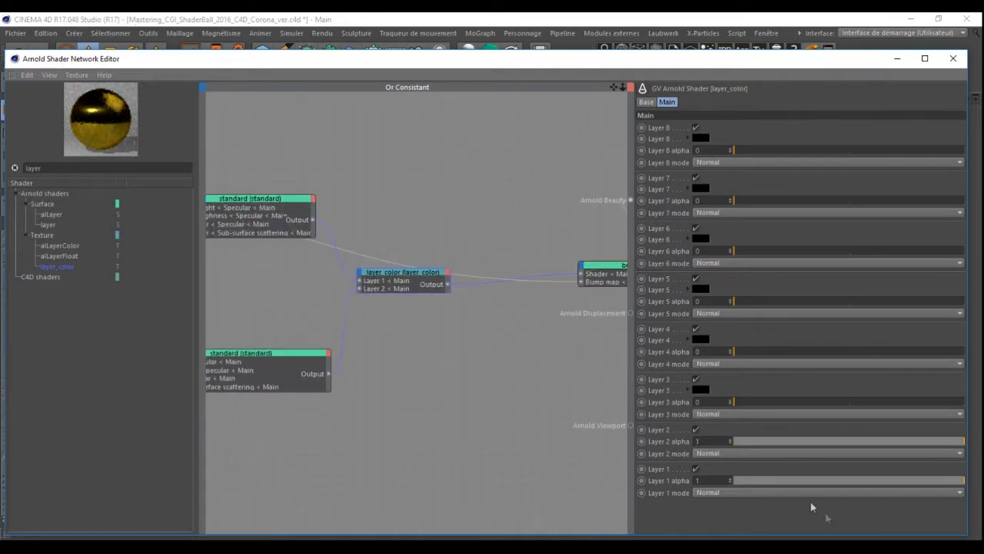
click(730, 453)
click(714, 188)
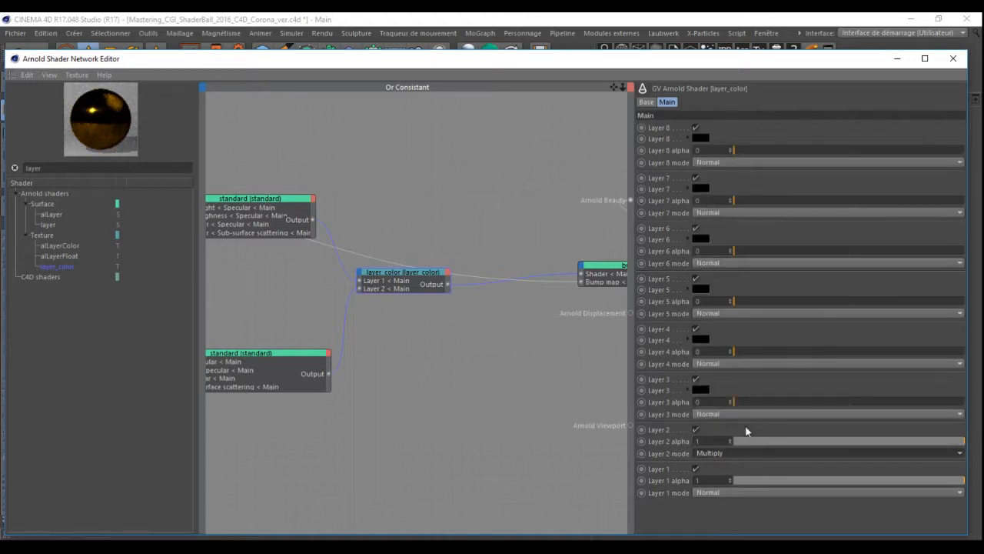
click(743, 453)
click(771, 163)
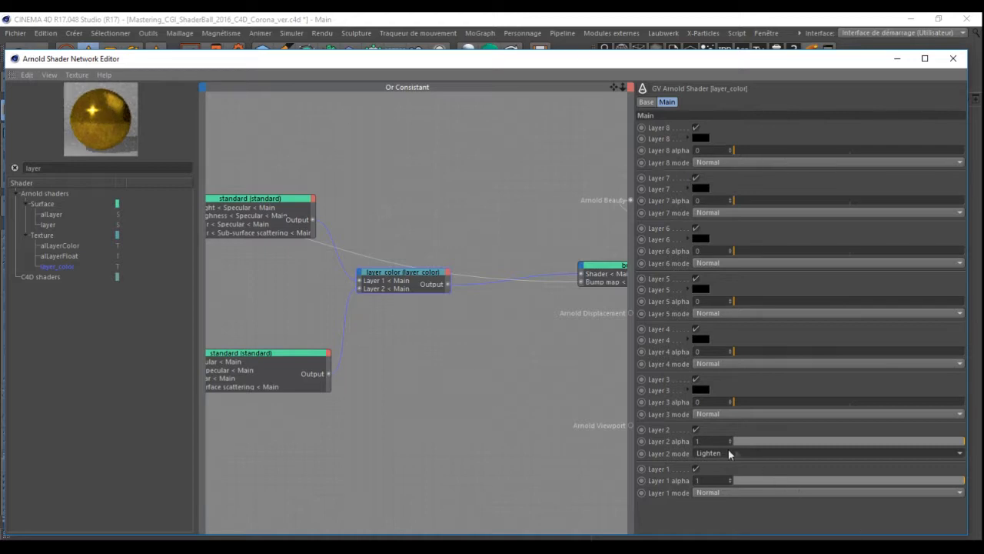
Set the Layer 2 alpha of the layer_color node to 0.63
click(895, 442)
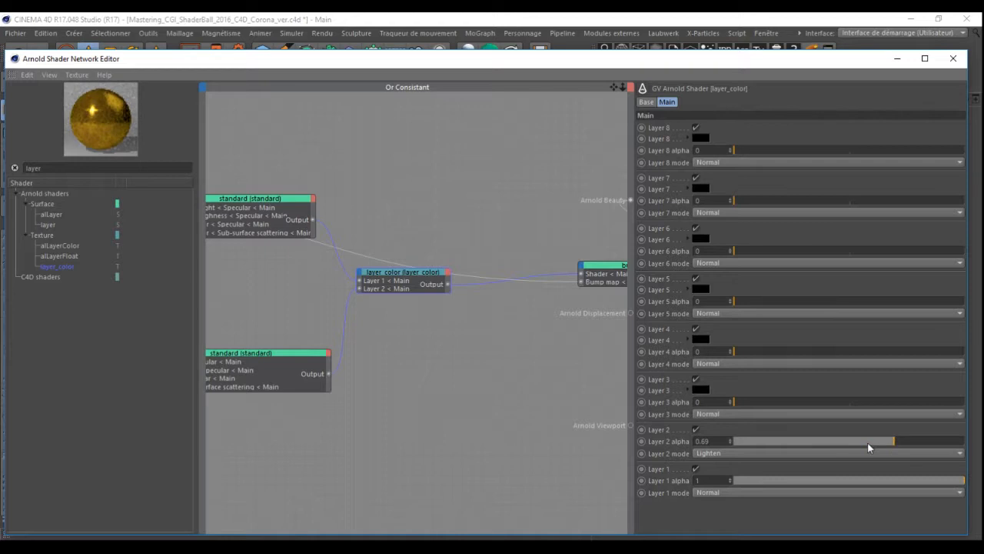
click(867, 443)
click(880, 443)
In the duplicated shader's colour ramp, set the green-yellow blend midpoint to about 47.2% and move the middle yellow knot to 46.29%
drag(616, 88, 787, 94)
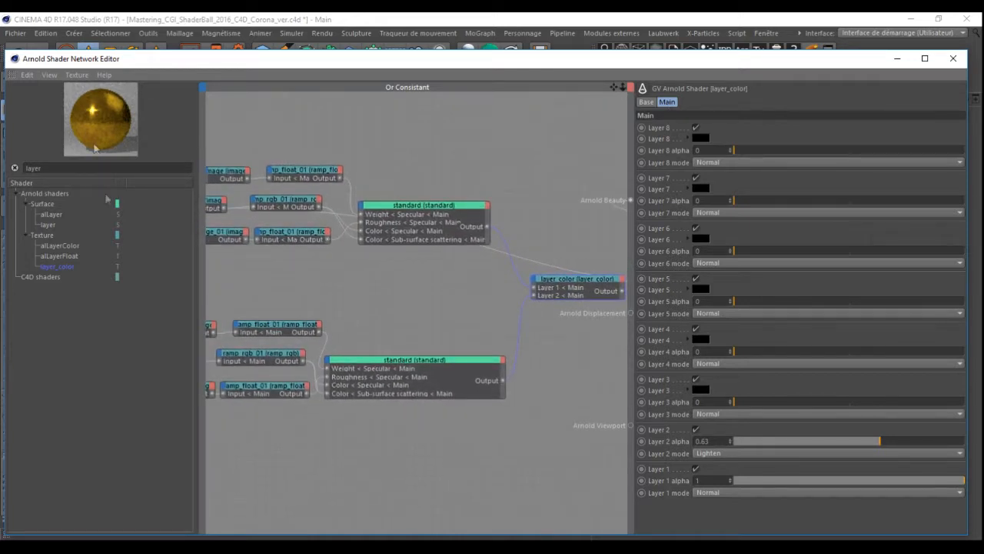
click(254, 355)
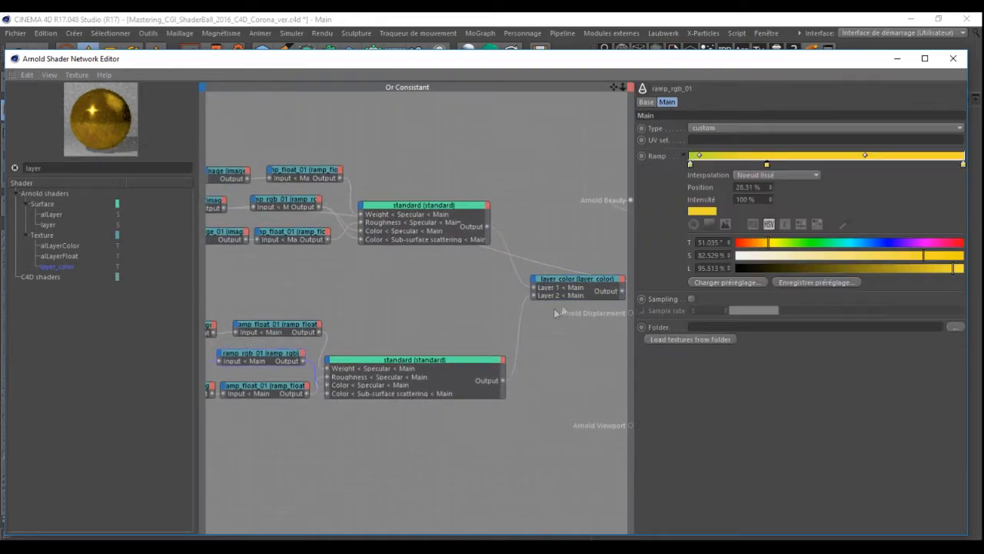
drag(698, 162, 725, 164)
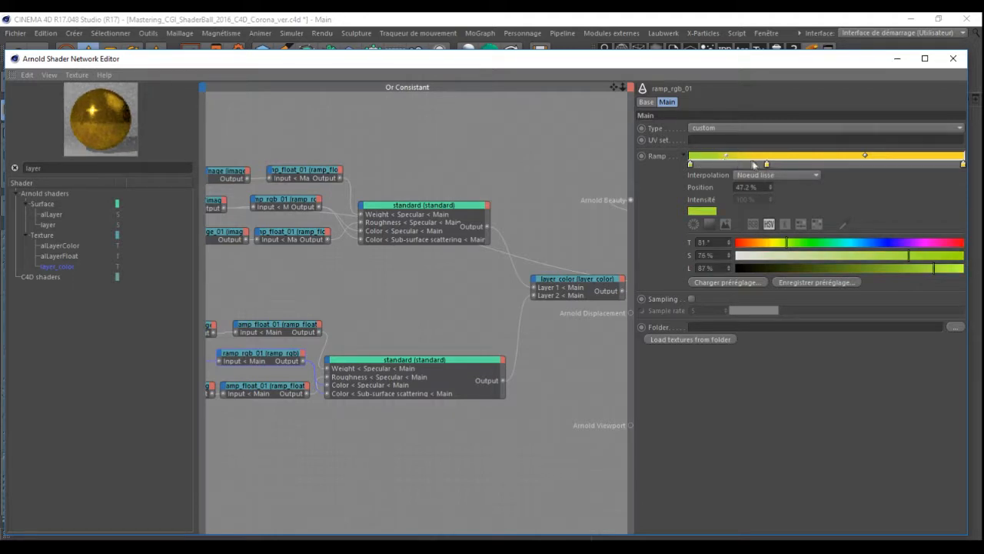
drag(766, 164, 820, 177)
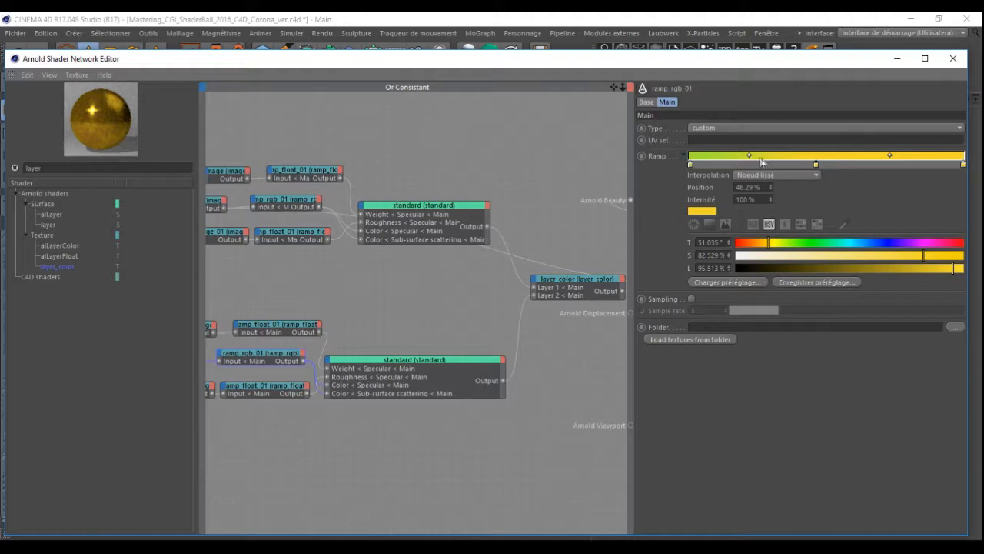
Set the ramp's first green knot to hue 91°, saturation 90% and brightness 97%
click(690, 164)
drag(935, 267, 950, 266)
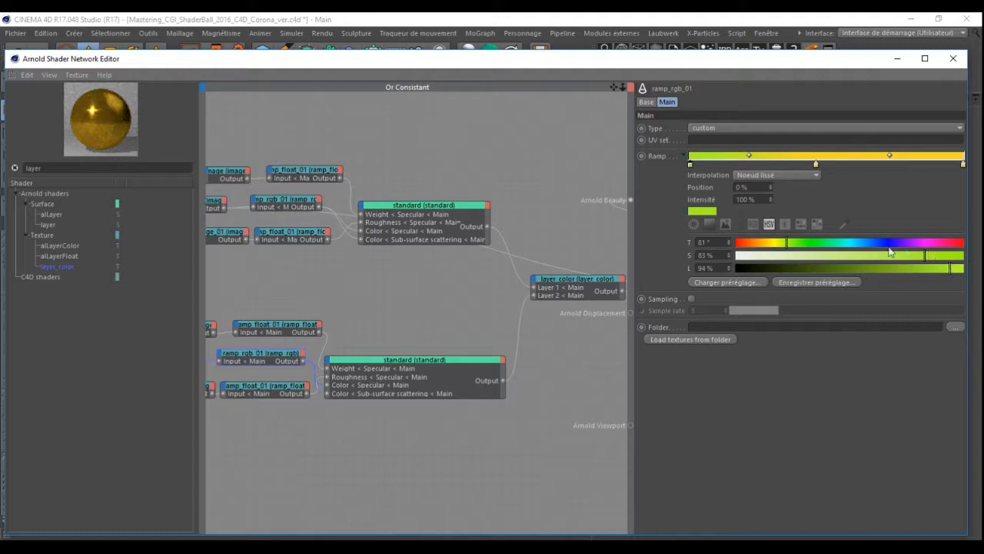
click(809, 254)
click(961, 255)
click(958, 268)
click(940, 256)
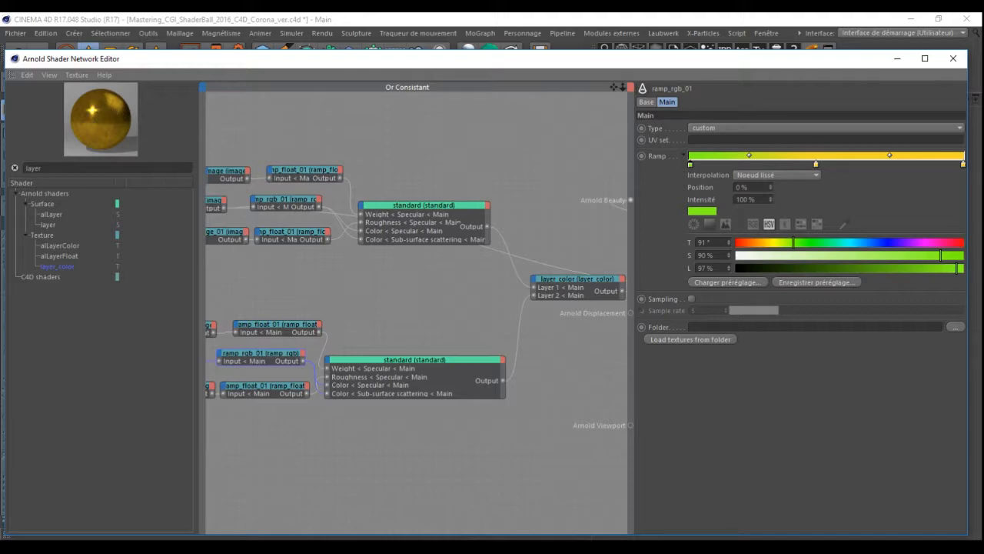
Close the shader network and open the Arnold IPR window to preview the layered gold material on the shader ball
click(952, 59)
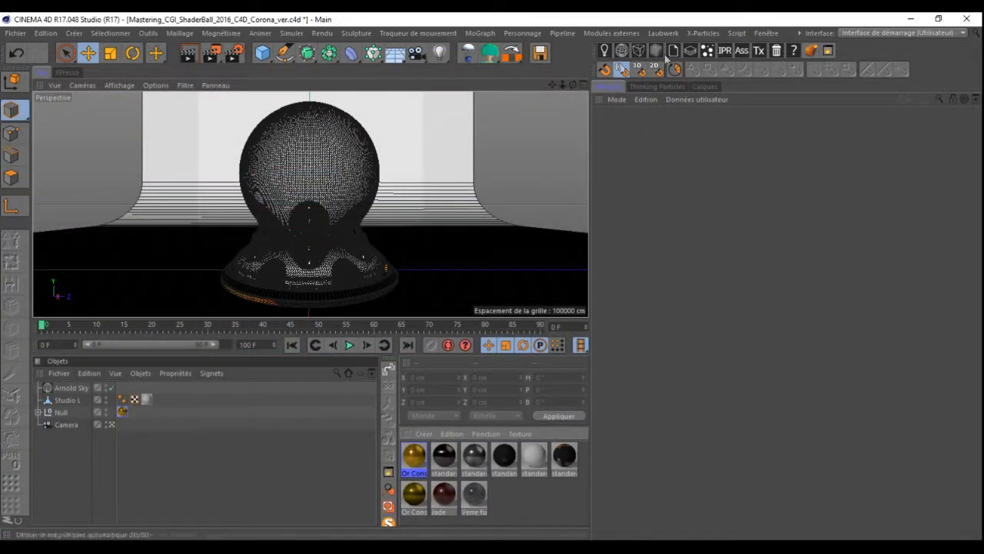
click(725, 50)
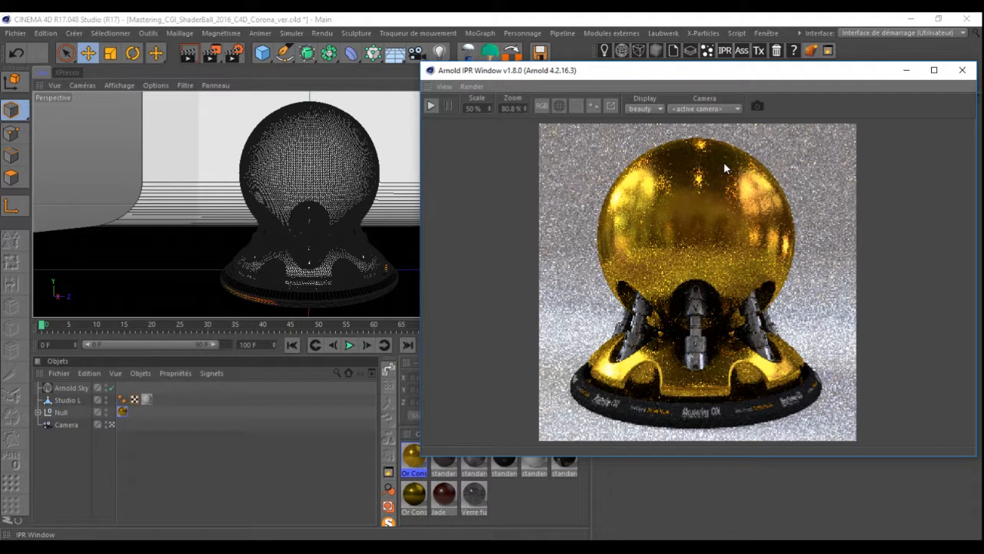